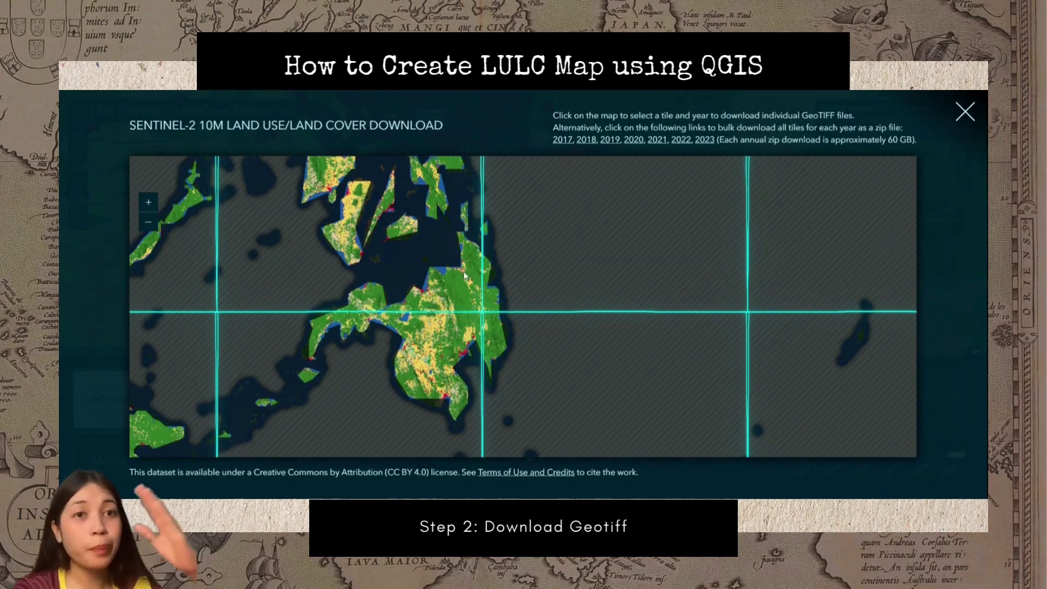
Check the available GeoTIFF download years for the two Sentinel-2 land cover tiles covering northern and southern Mindanao.
drag(462, 271, 453, 273)
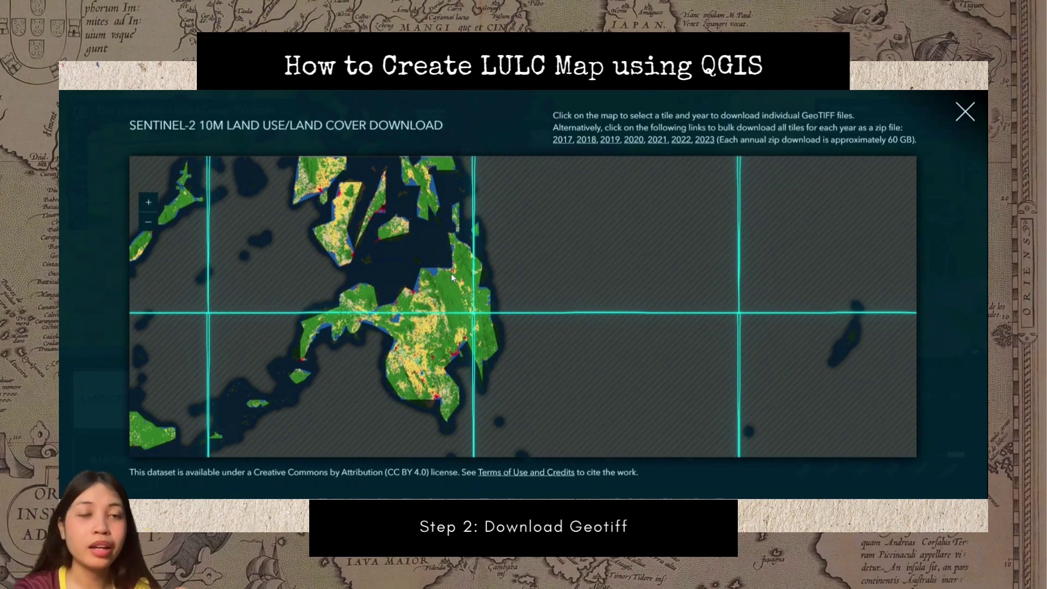
click(451, 278)
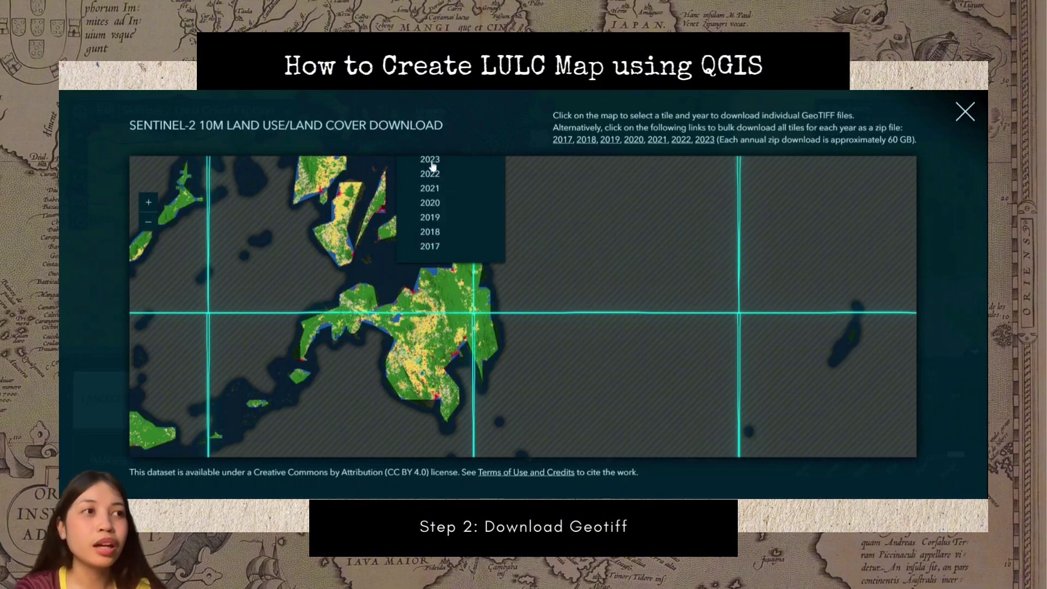
click(366, 401)
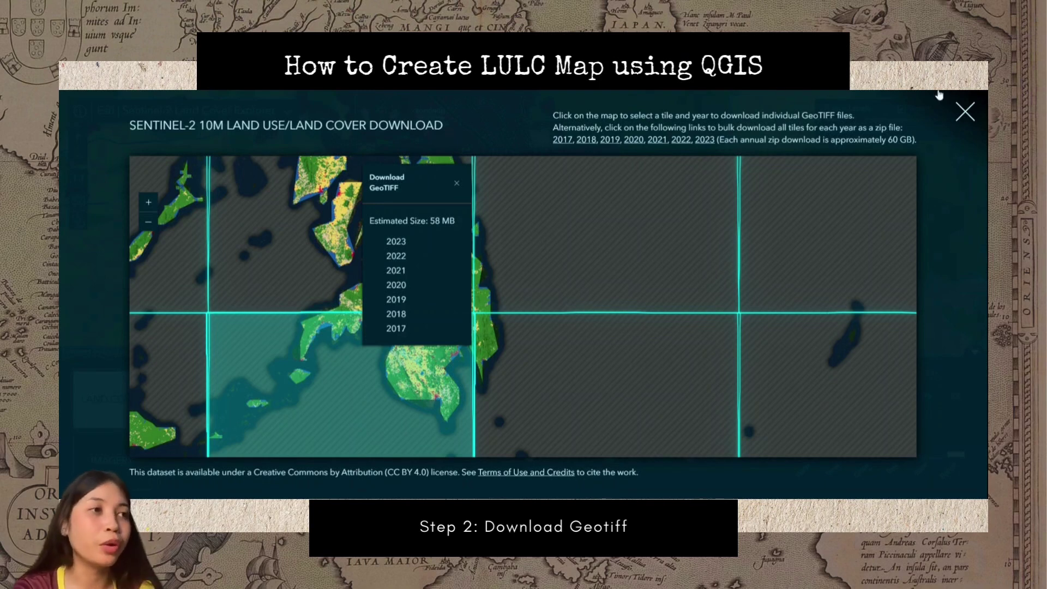
click(457, 182)
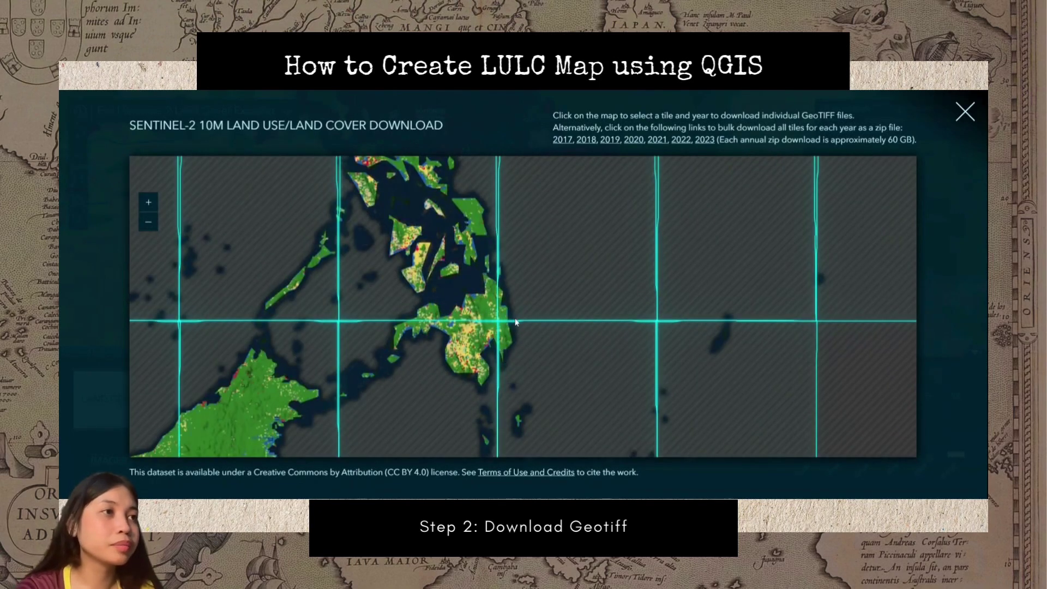
Download the 2023 GeoTIFF for the Sentinel-2 land cover tile covering southern Mindanao.
drag(456, 311, 465, 310)
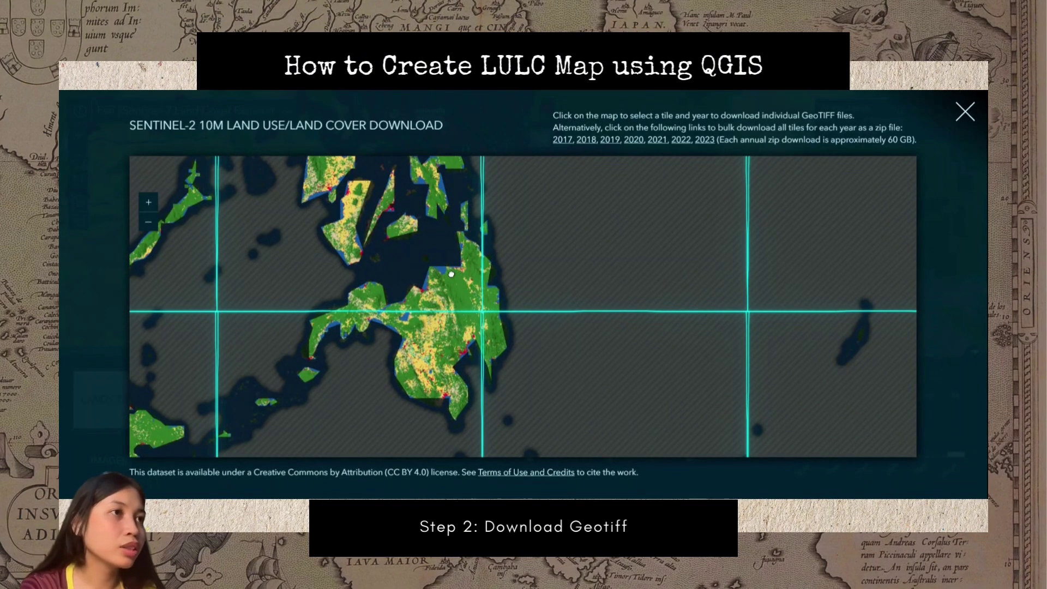
drag(464, 276, 455, 276)
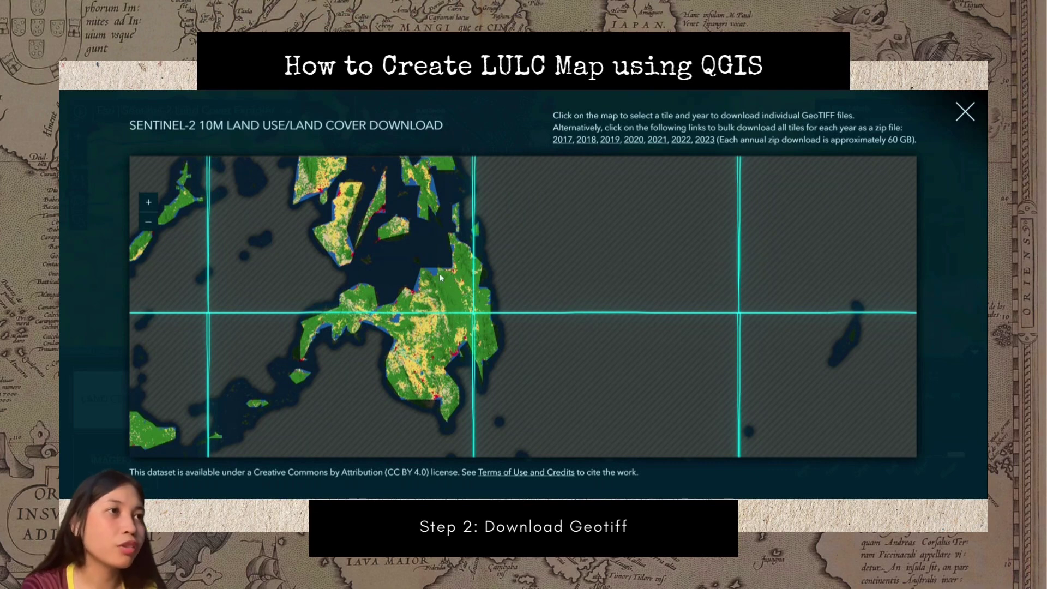
click(451, 270)
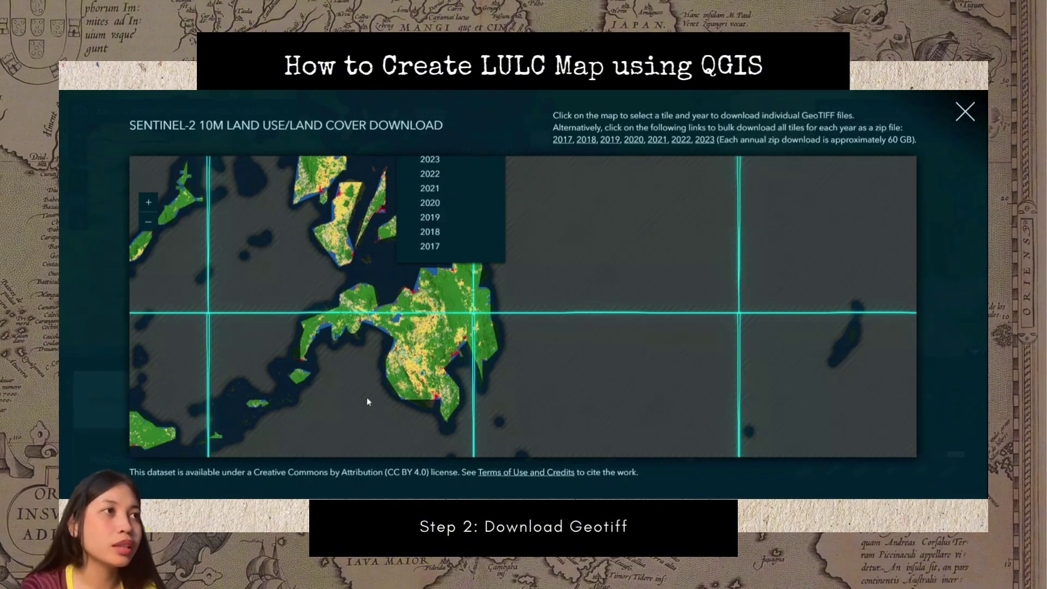
click(415, 375)
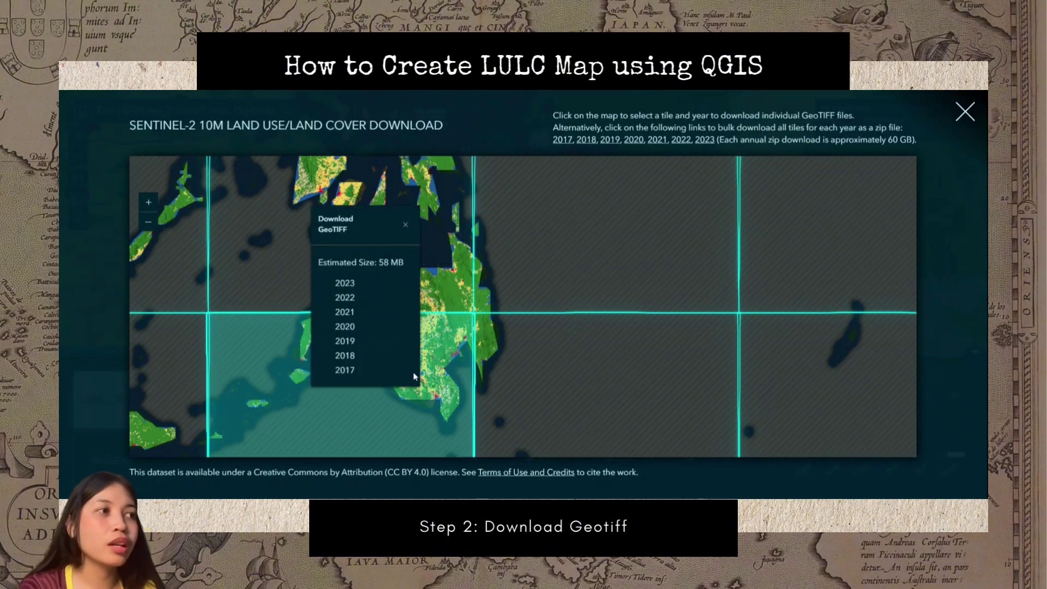
click(344, 283)
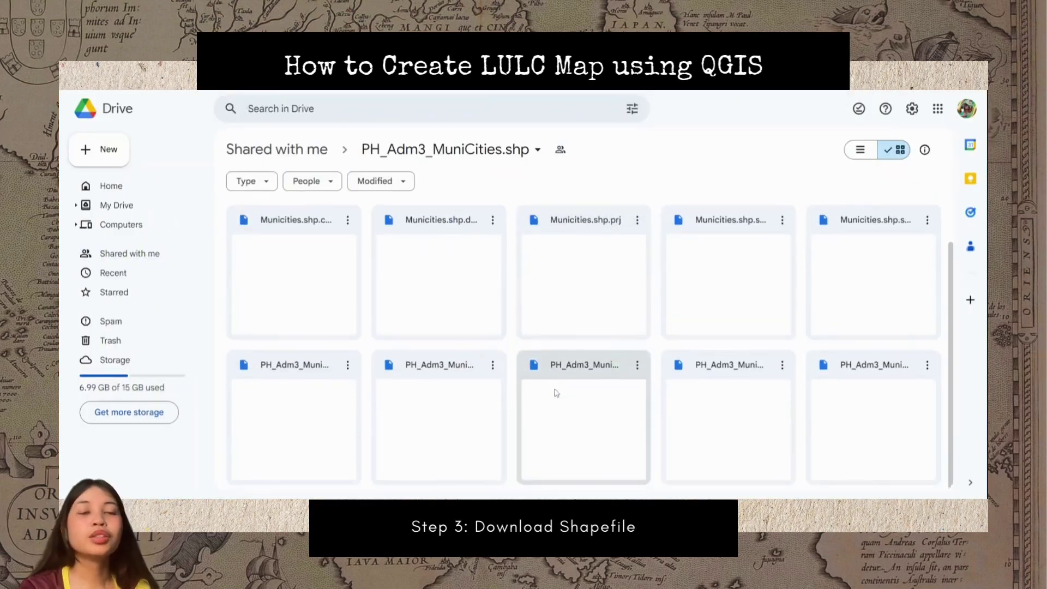
Look through the Municities and PH_Adm3_MuniCities shapefile component files in the shared PH_Adm3_MuniCities.shp Drive folder.
scroll(538, 242, down, 1)
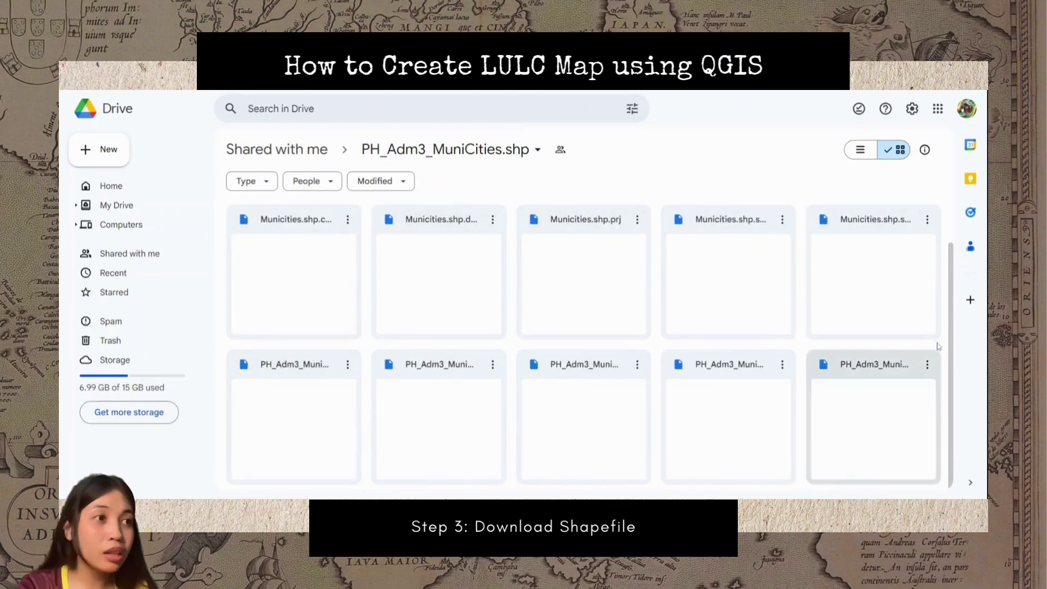
scroll(573, 381, up, 1)
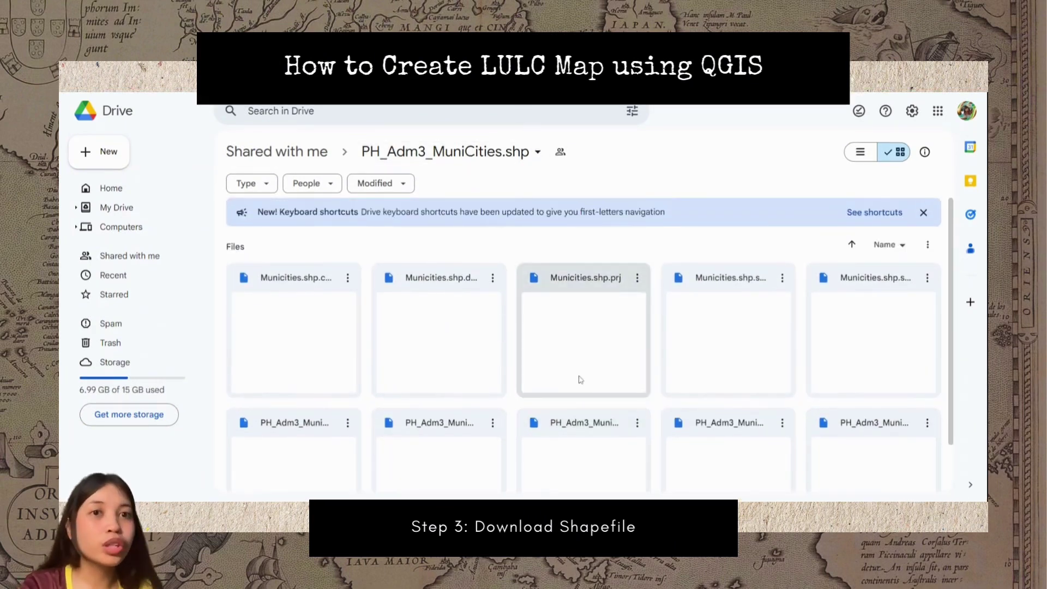
scroll(580, 378, down, 1)
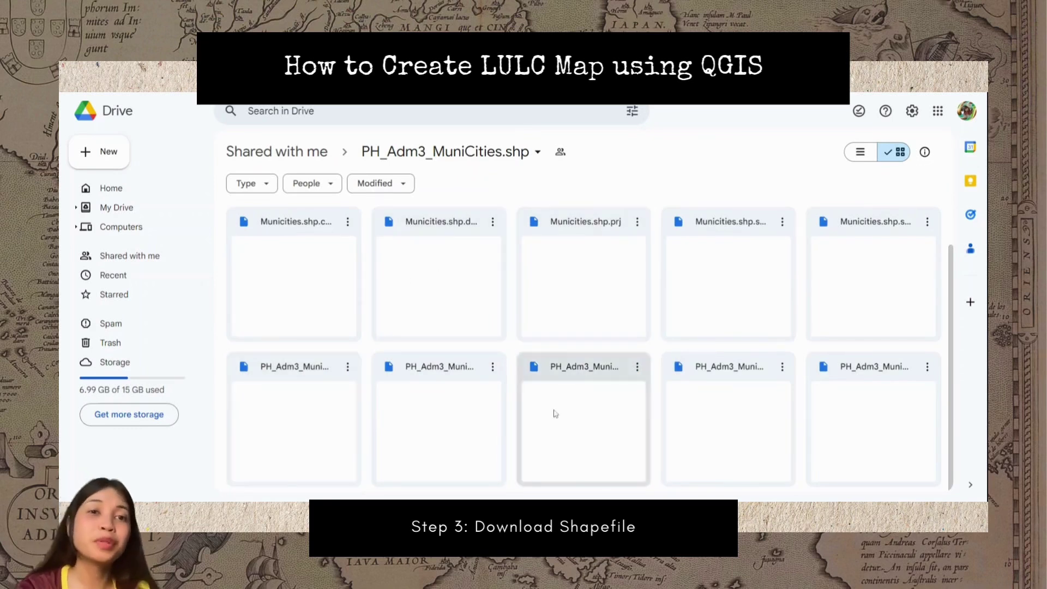
mouse_move(553, 401)
scroll(552, 402, up, 1)
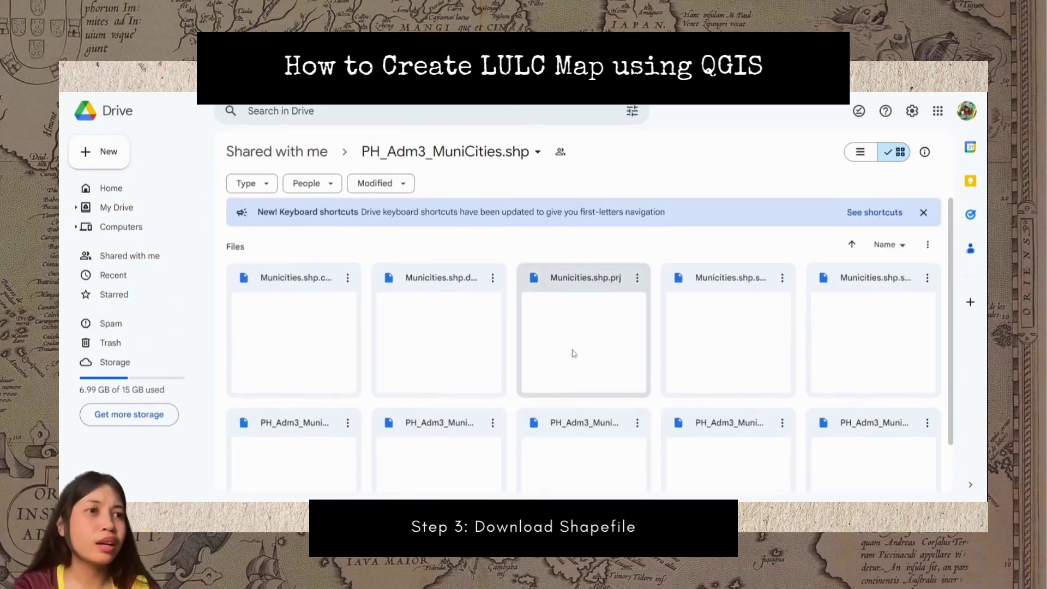
scroll(581, 379, down, 1)
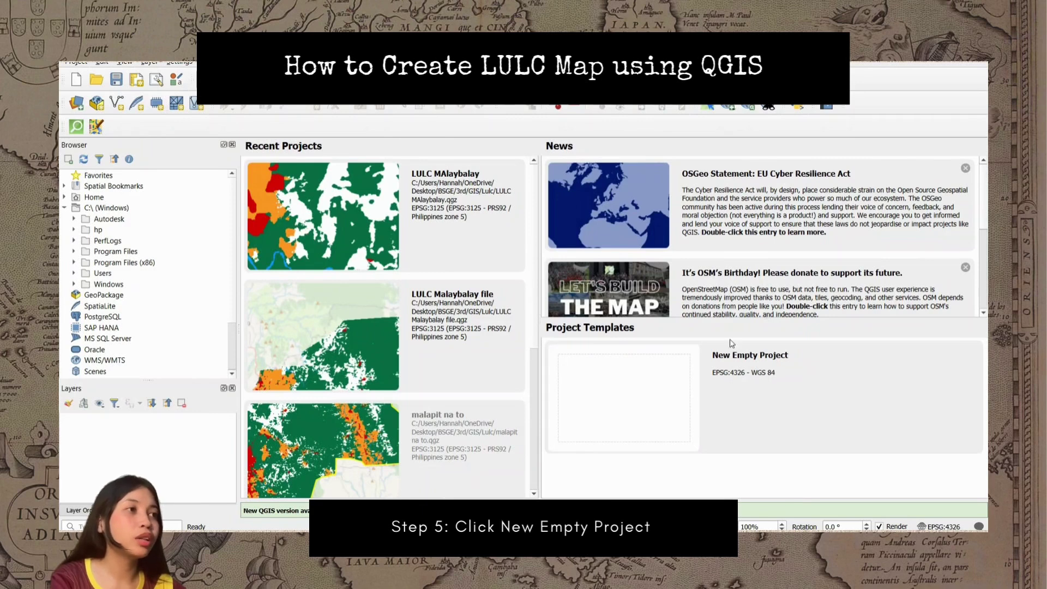
Create a new project in QGIS from the New Empty Project template.
click(654, 424)
double_click(655, 425)
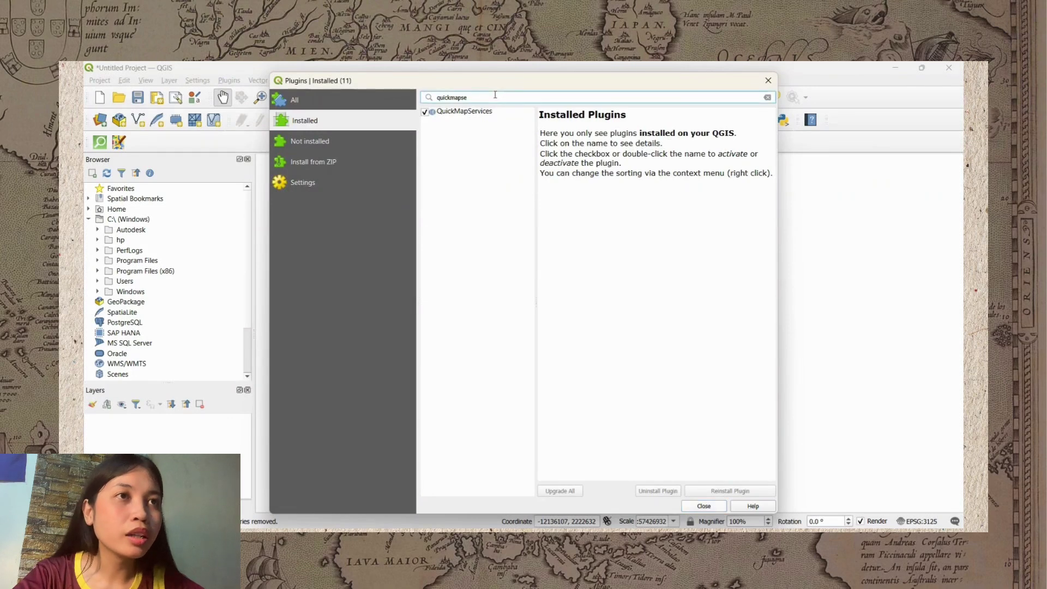
Search the installed plugins for "quickmap" and check the details of QuickMapServices.
key(ctrl+a)
text(quic)
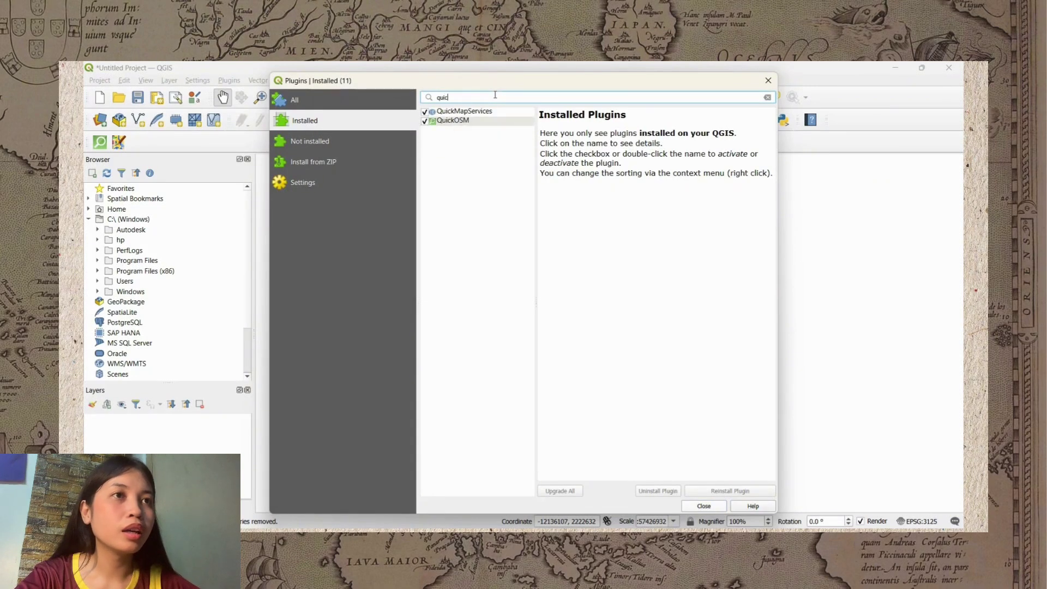
text(kmap)
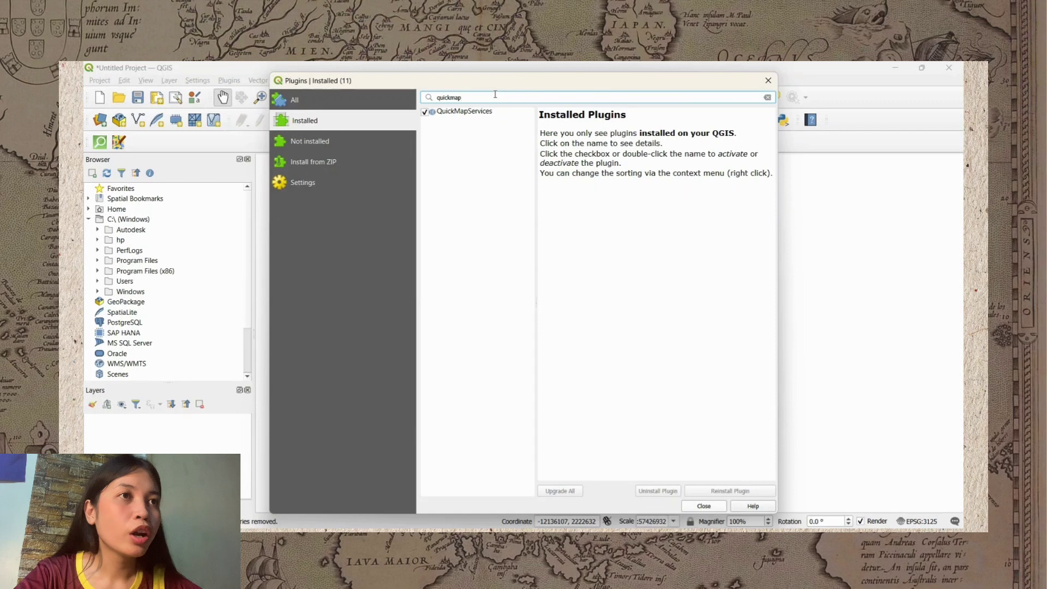
click(476, 115)
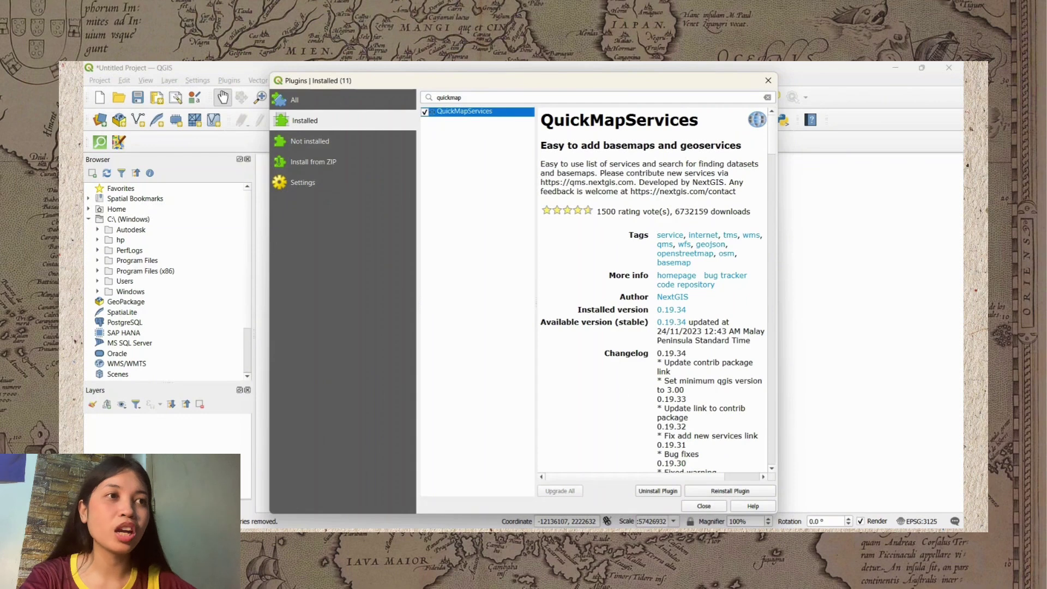
click(705, 506)
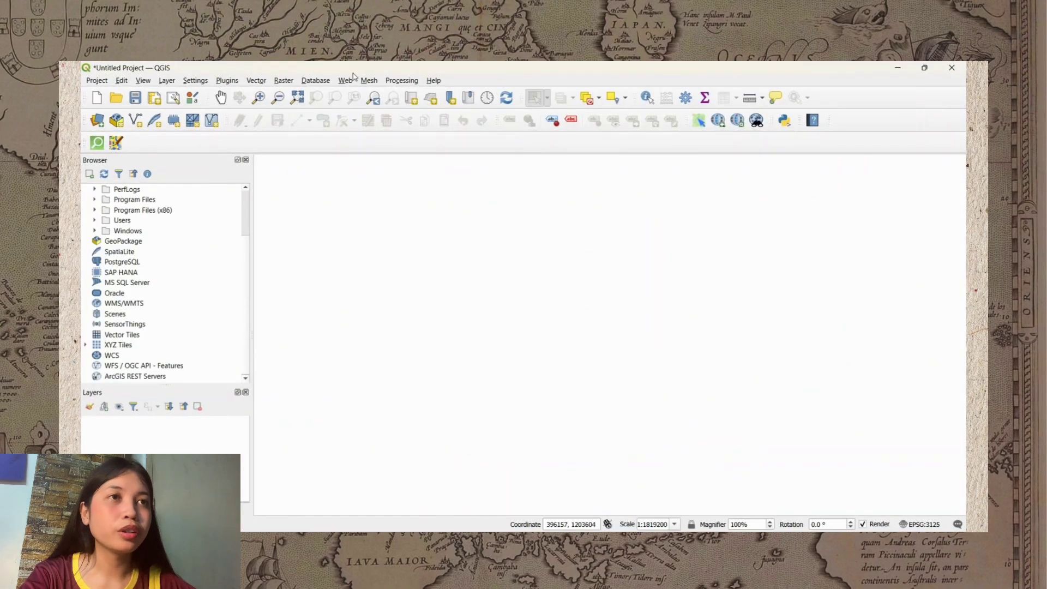
Add the OSM Standard basemap to the project through QuickMapServices.
click(349, 81)
mouse_move(366, 125)
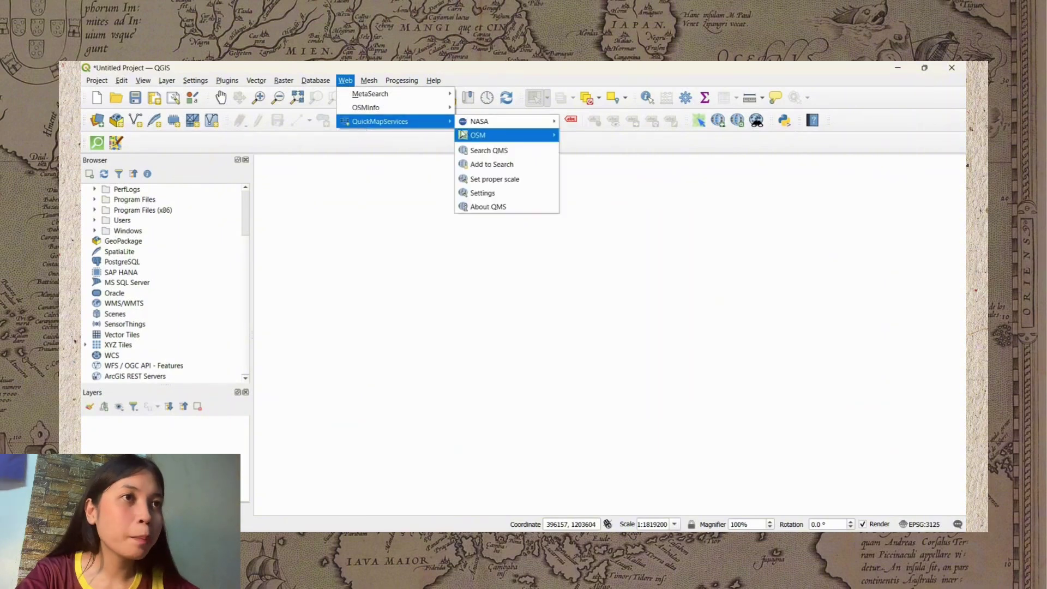
mouse_move(491, 135)
click(570, 138)
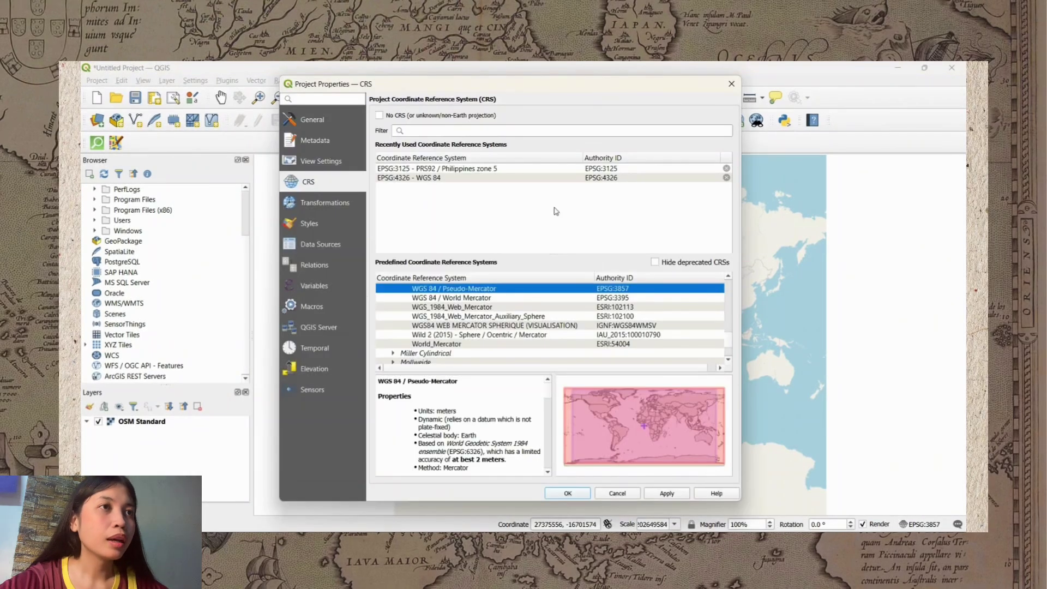
Set the project coordinate reference system to EPSG:3125 - PRS92 / Philippines zone 5.
click(528, 169)
click(658, 496)
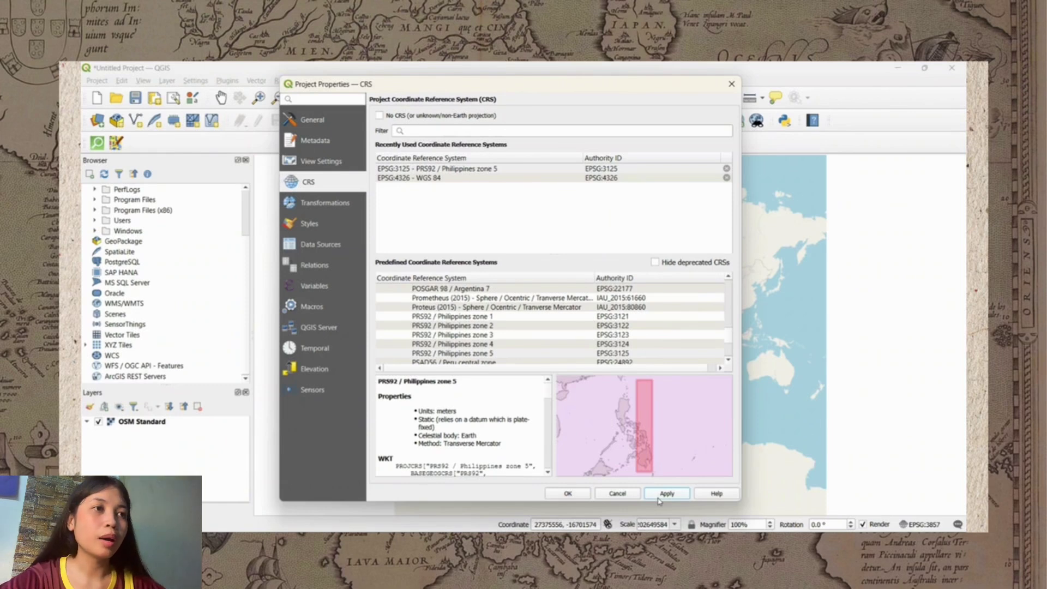
click(667, 493)
click(581, 493)
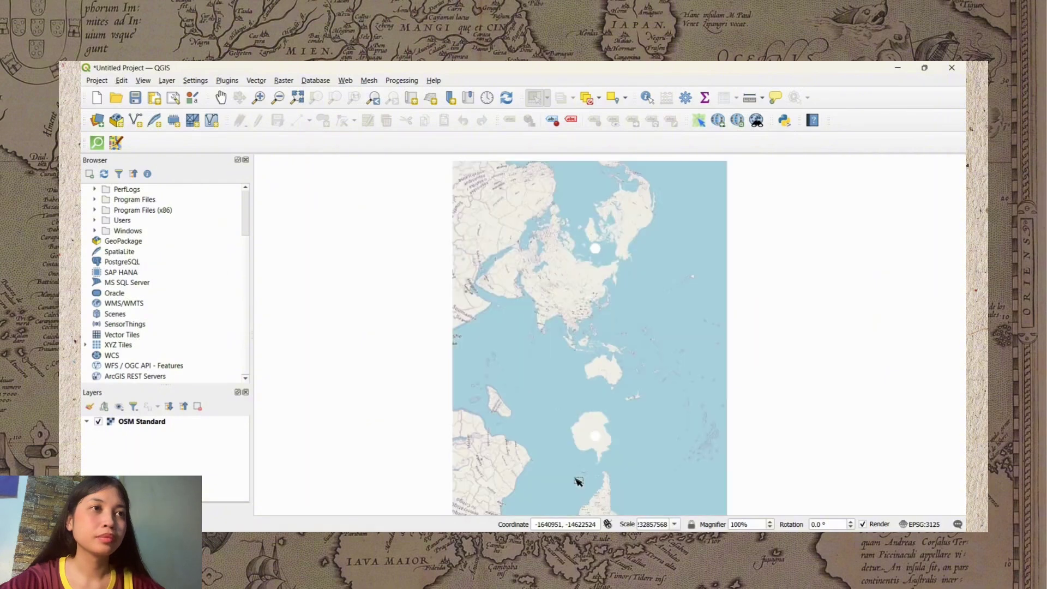
Load the PH_Adm3_MuniCities.shp layer from the shapefile folder inside Lulc onto the map over Mindanao.
scroll(594, 330, up, 1)
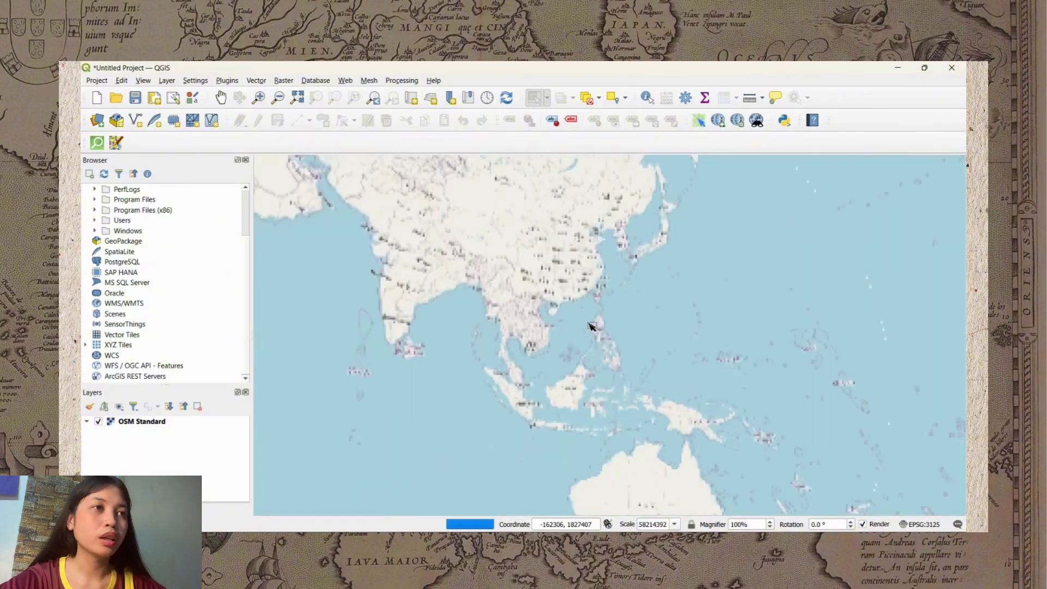
scroll(638, 352, up, 1)
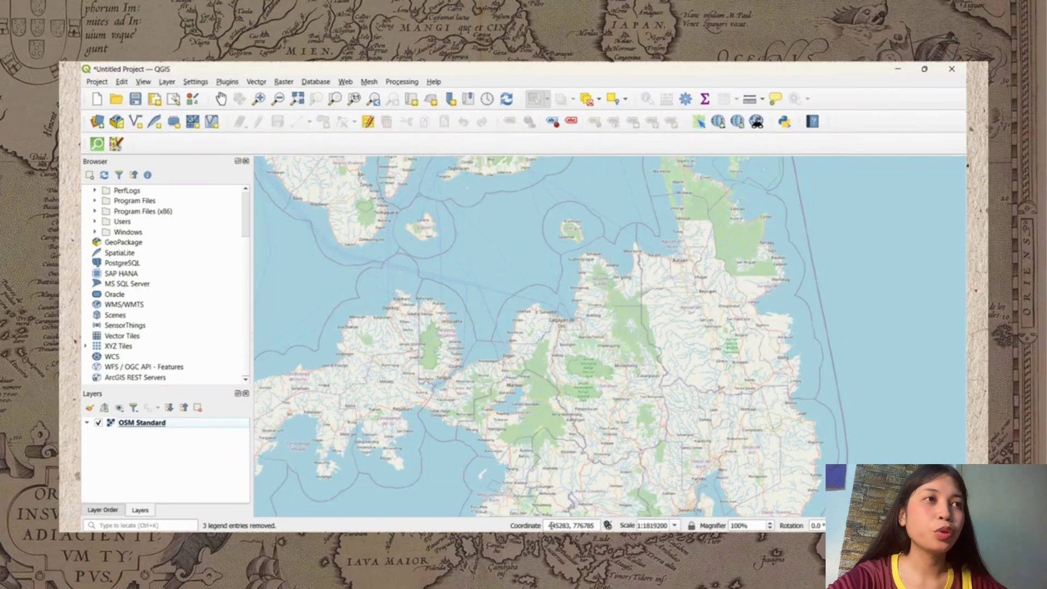
key(alt+Tab)
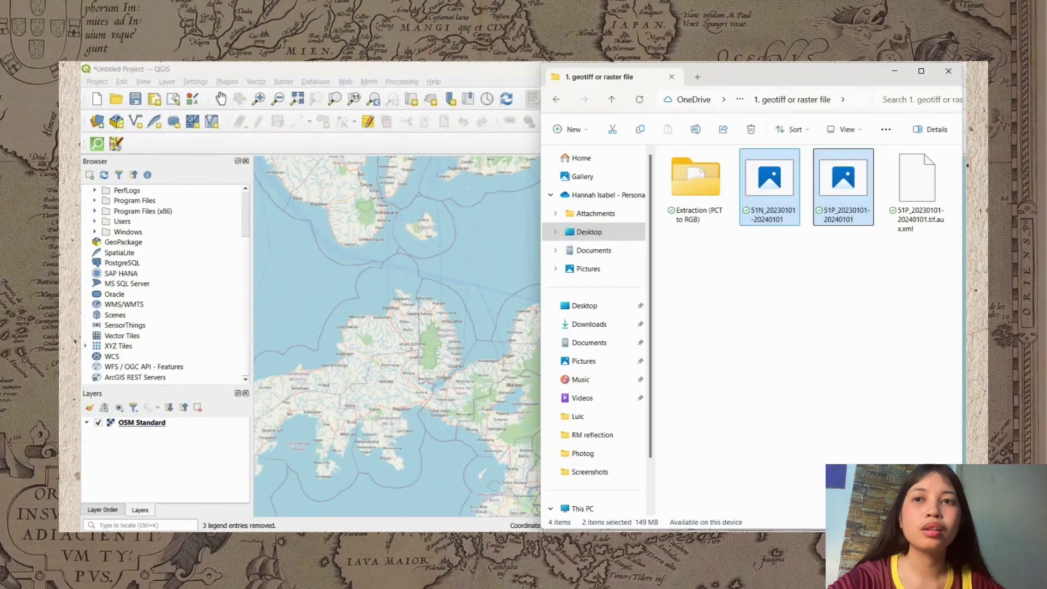
click(555, 99)
double_click(703, 189)
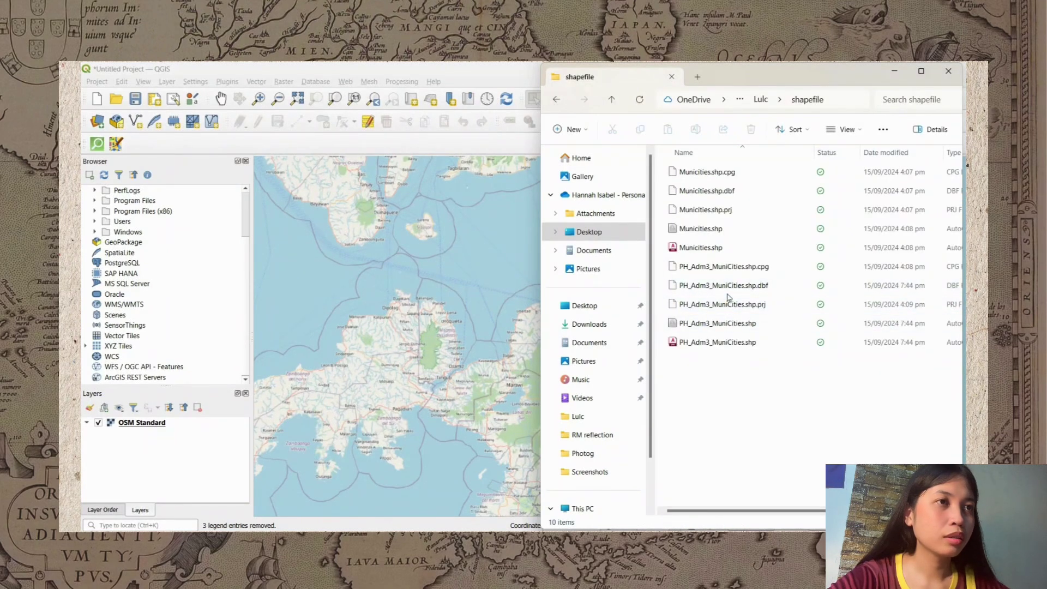
drag(728, 294, 416, 291)
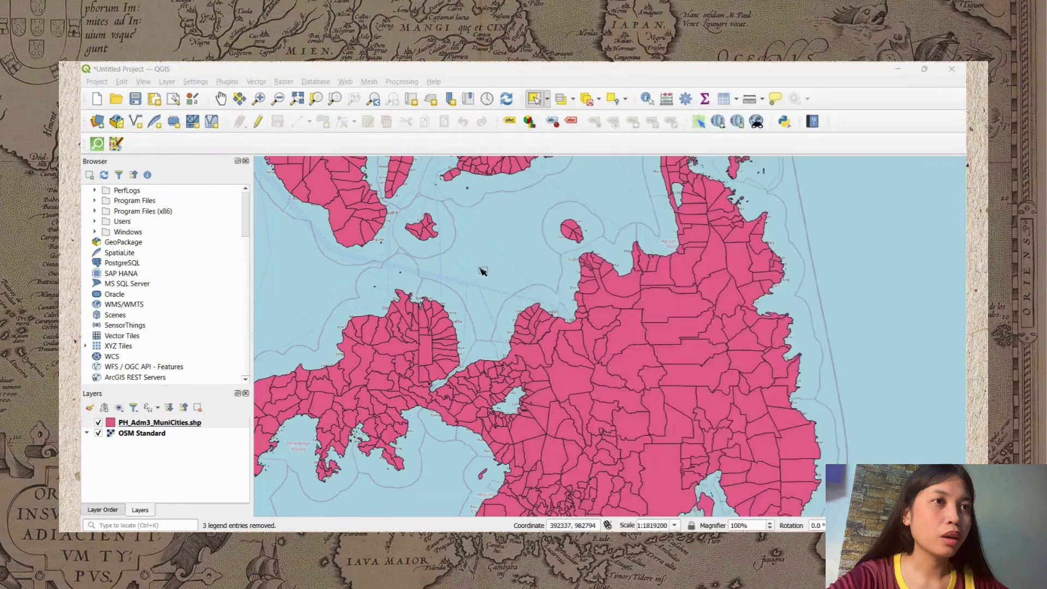
Set the symbol opacity of the PH_Adm3_MuniCities.shp layer to 60% in its symbology.
right_click(182, 426)
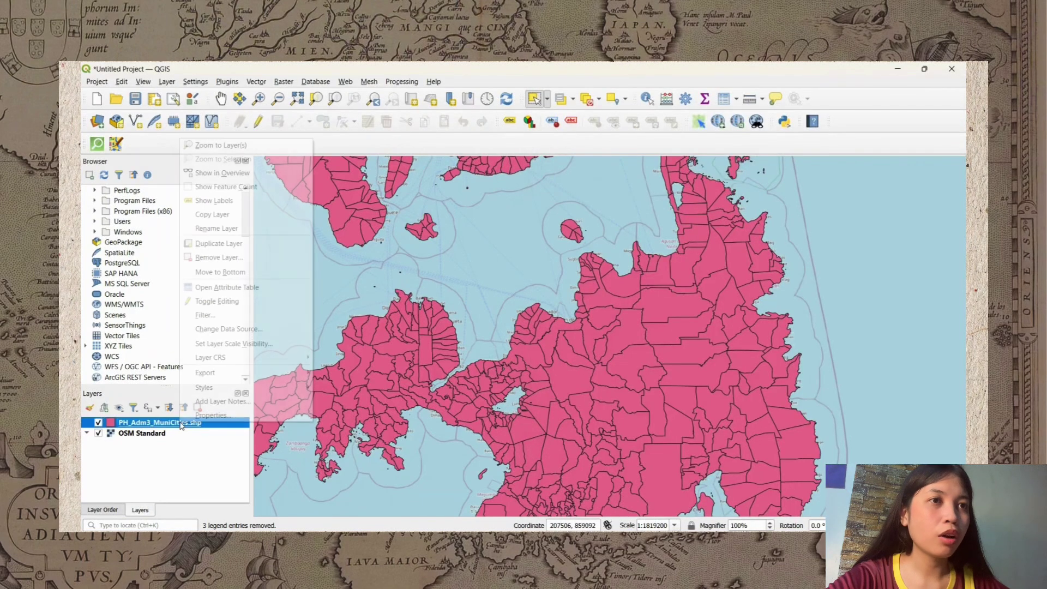
click(207, 416)
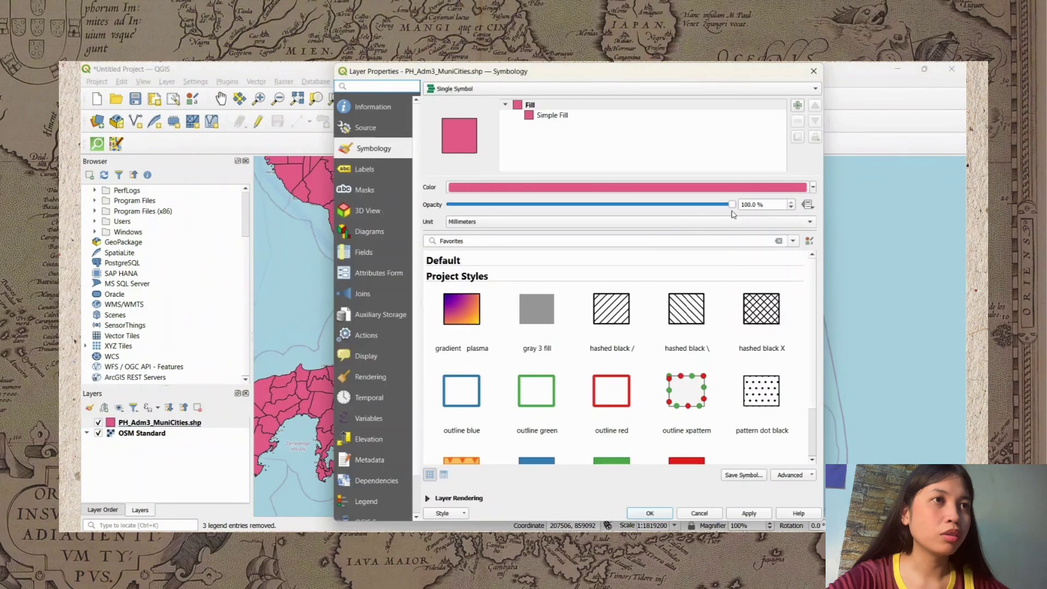
click(754, 204)
double_click(748, 204)
text(50)
key(Return)
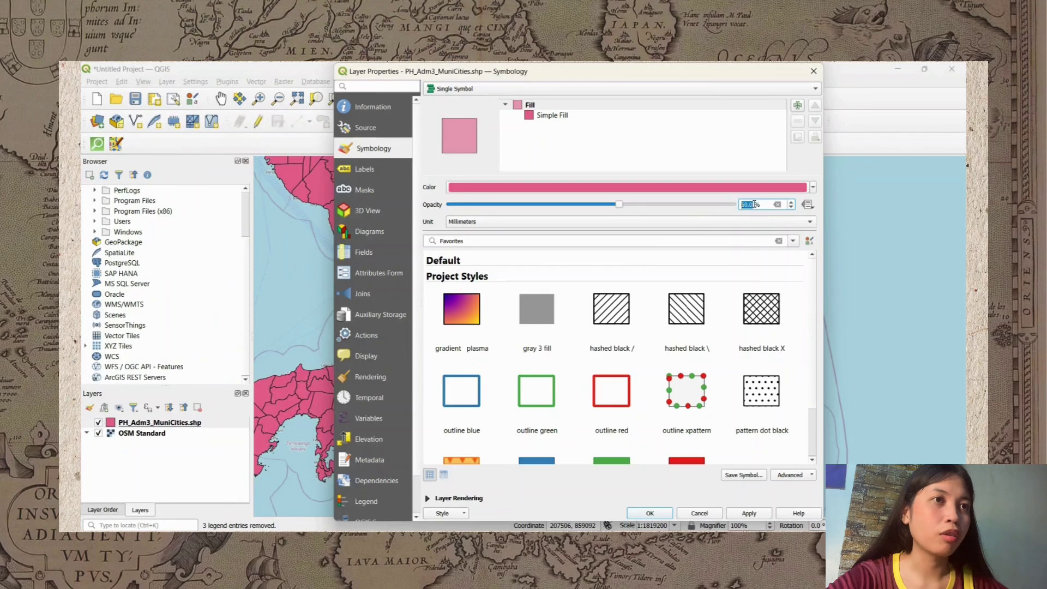
click(749, 513)
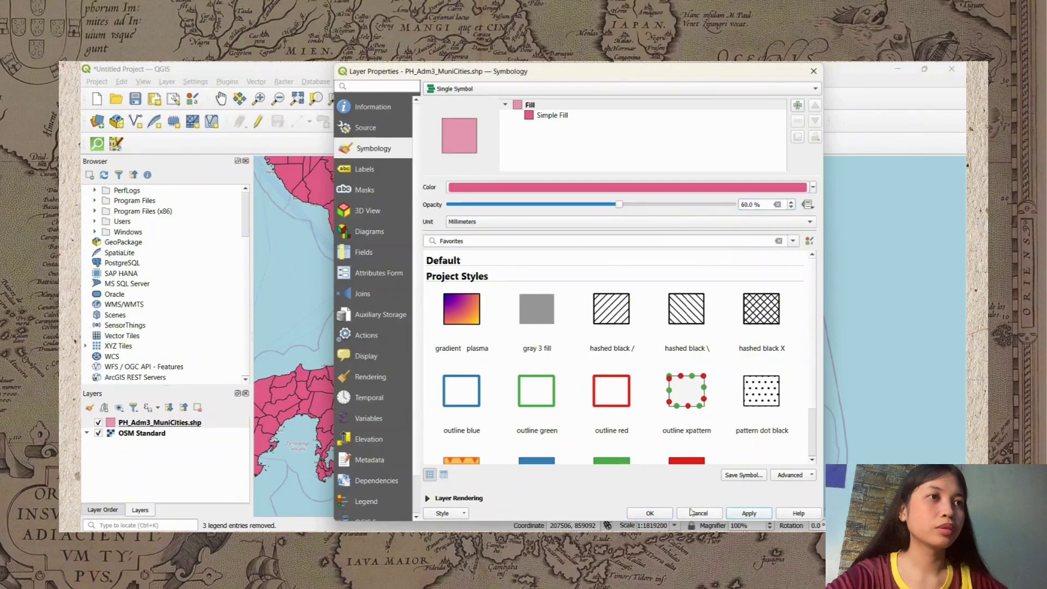
click(649, 513)
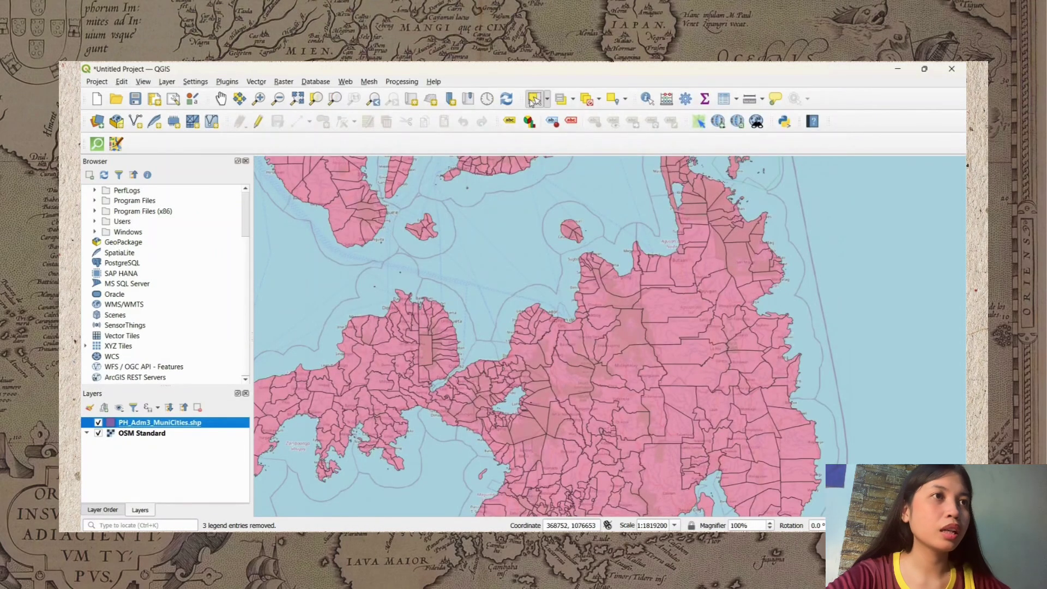
Select the City of Malaybalay polygon on the PH_Adm3_MuniCities.shp layer.
scroll(627, 365, up, 1)
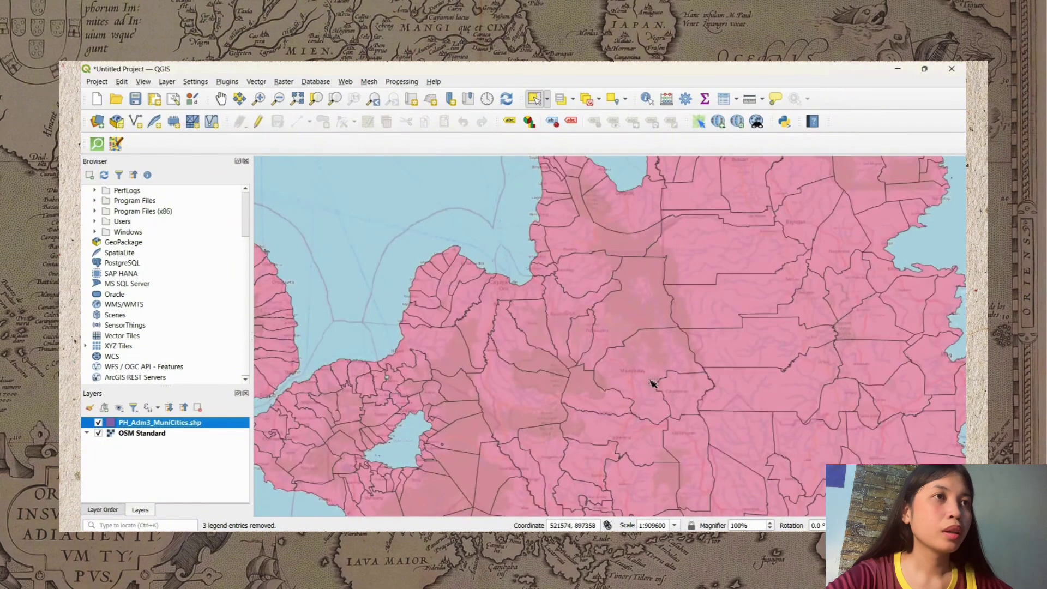
click(638, 369)
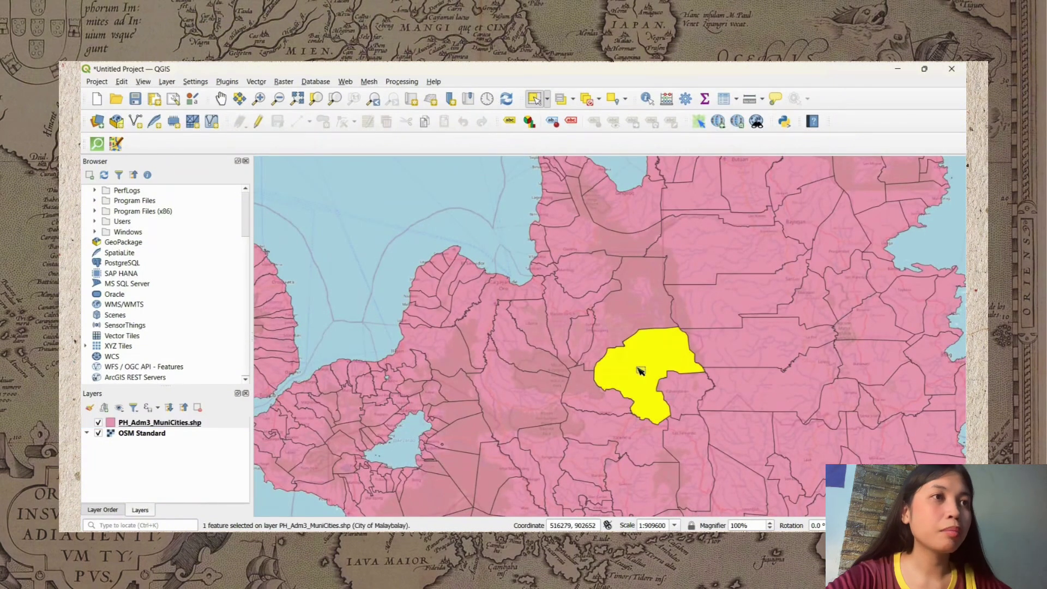
Create a temporary scratch layer named Malaybalay boundary with Polygon geometry and EPSG:4326 - WGS 84.
click(176, 126)
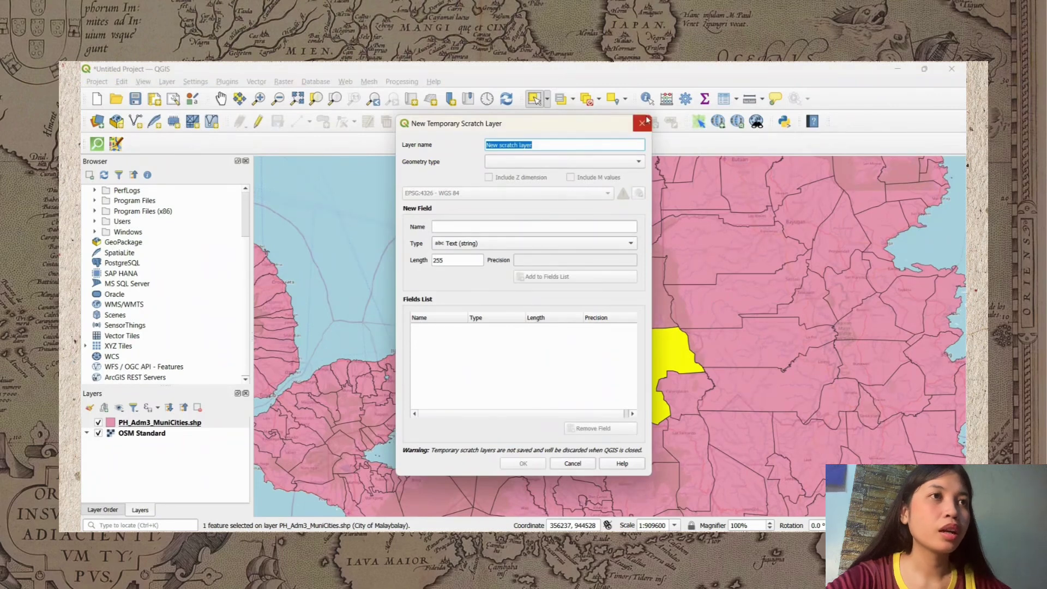
text(Mala)
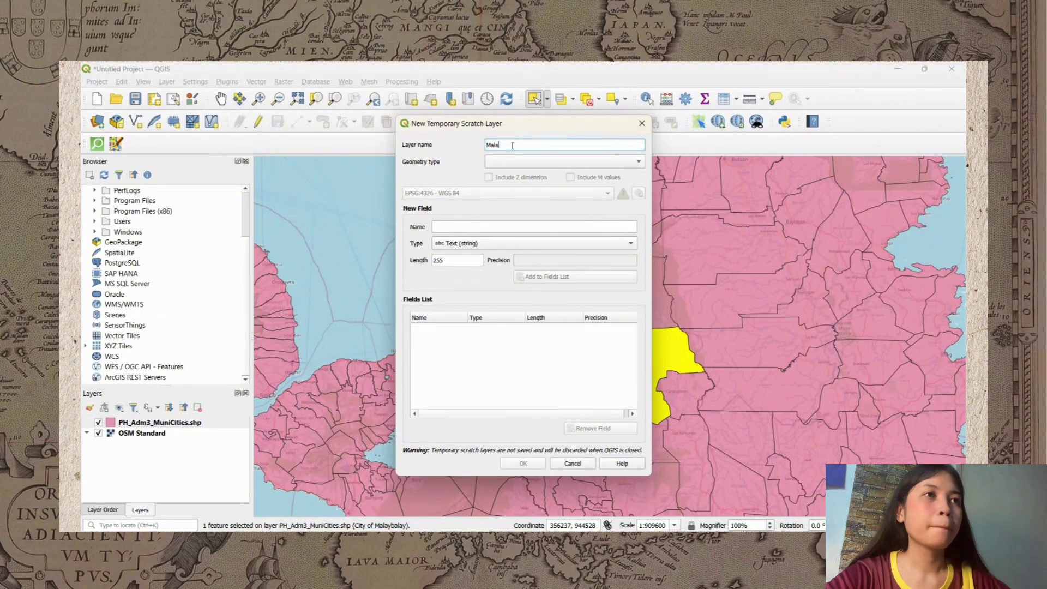
text(ybala)
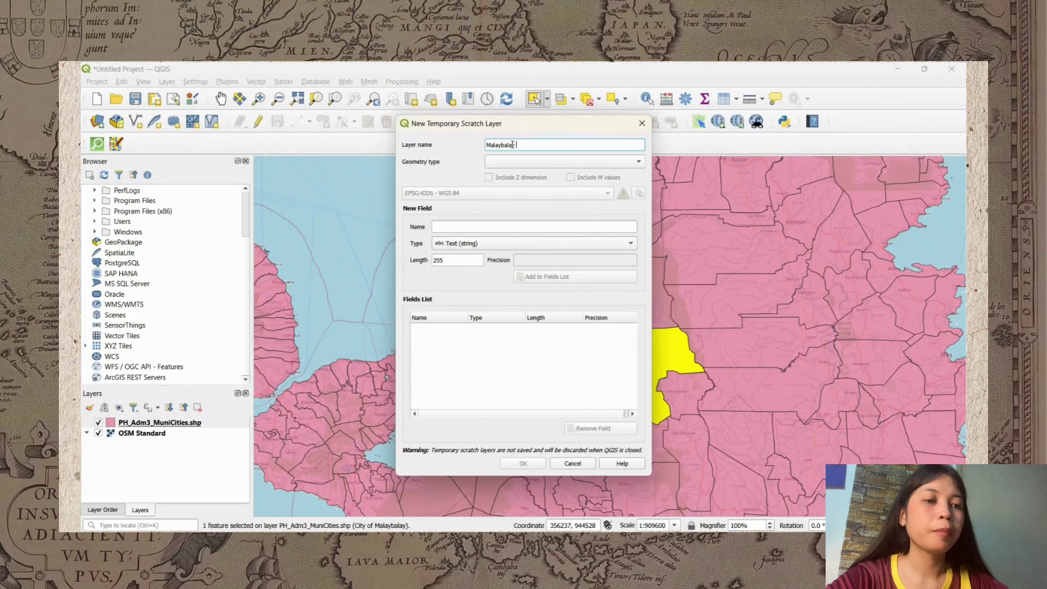
text(y boundary)
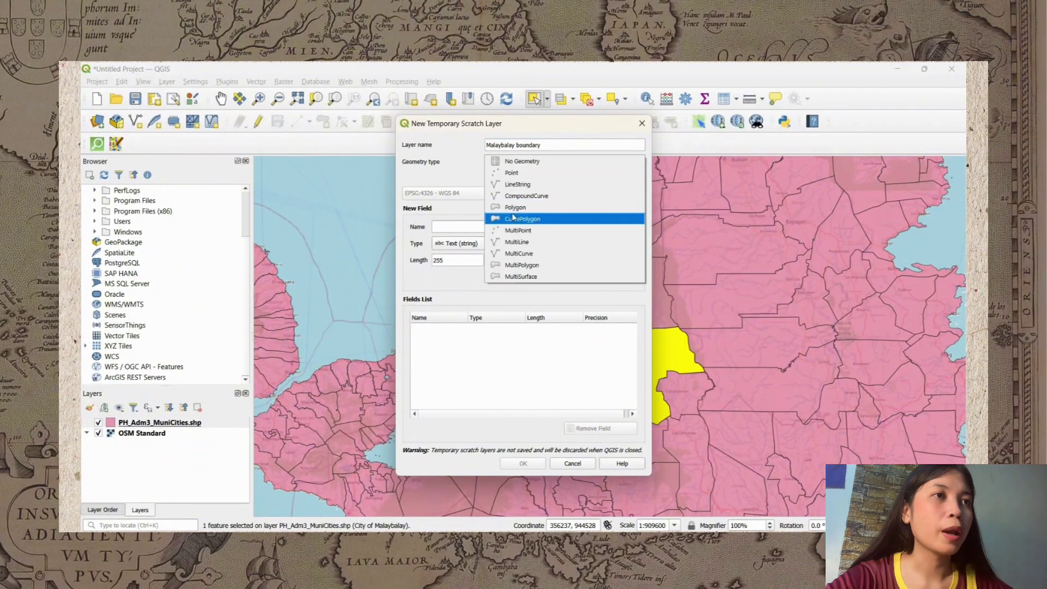
click(517, 207)
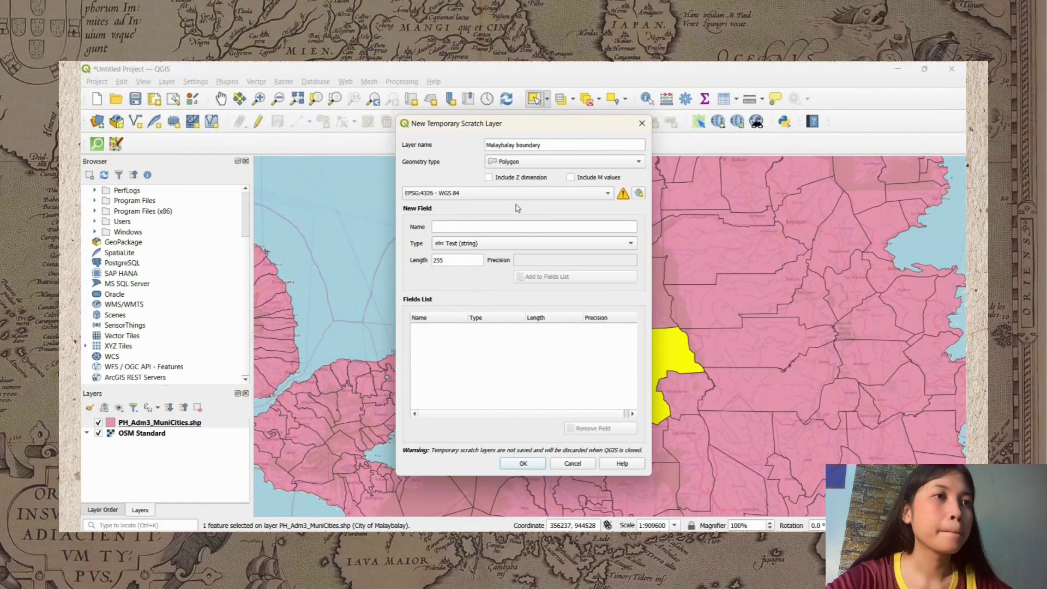
click(523, 463)
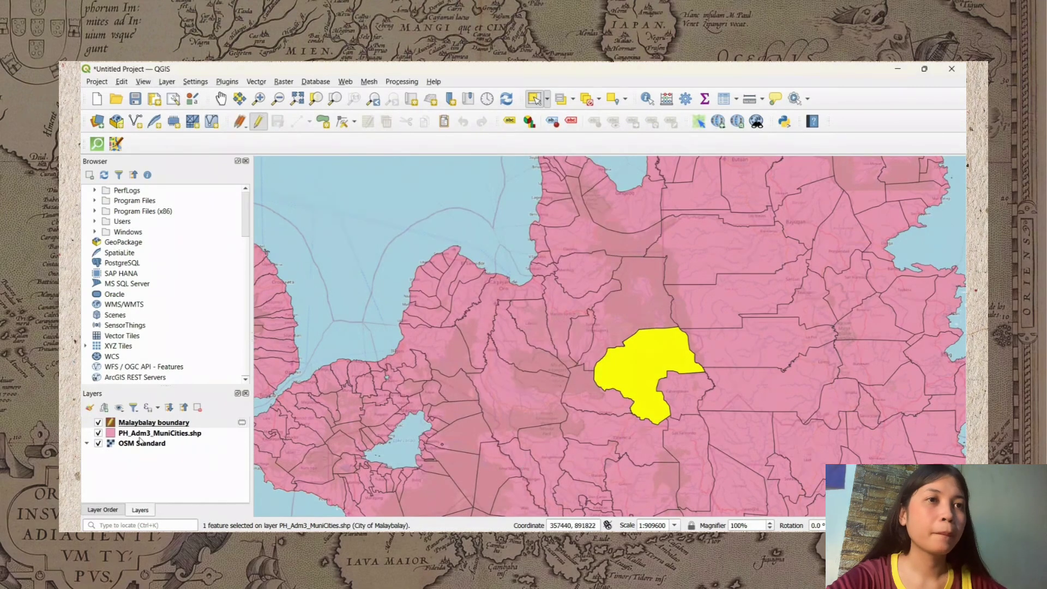
Hide the PH_Adm3_MuniCities.shp layer, paste the copied city polygon into the Malaybalay boundary layer, and save the layer edits.
click(98, 433)
click(154, 423)
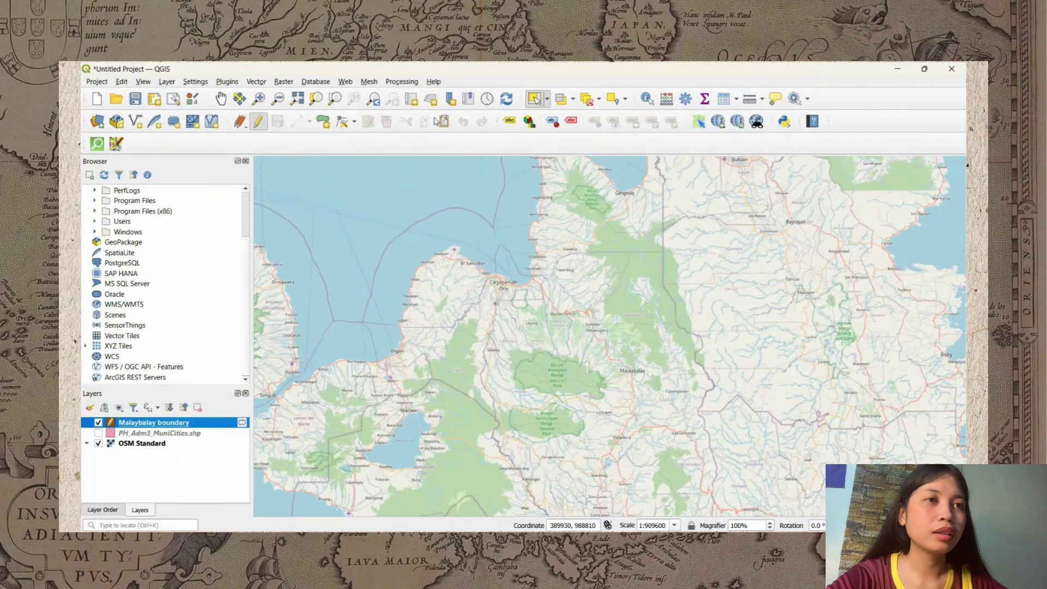
click(444, 121)
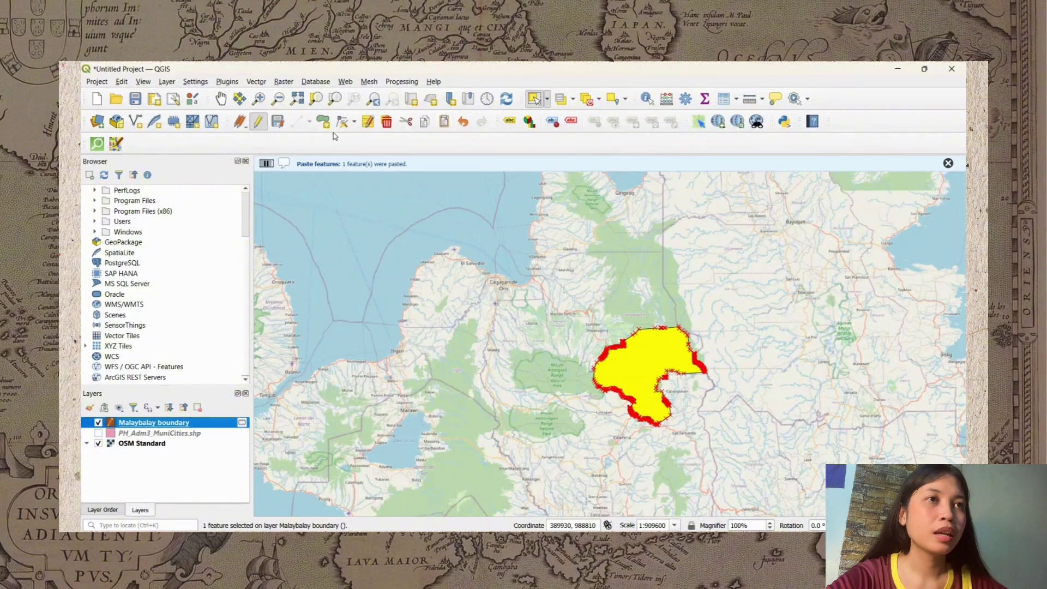
click(259, 123)
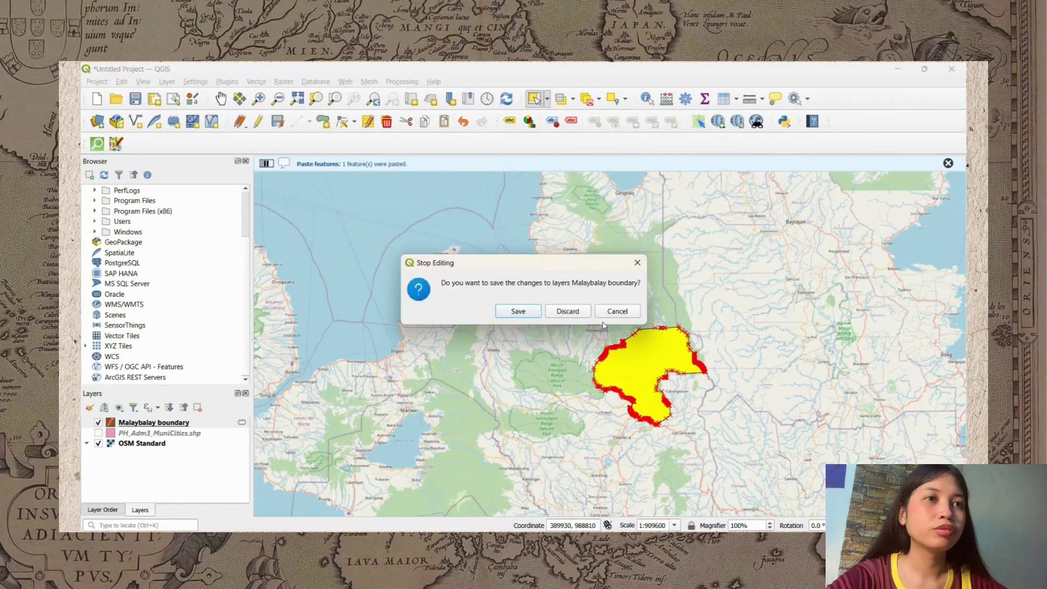
click(520, 315)
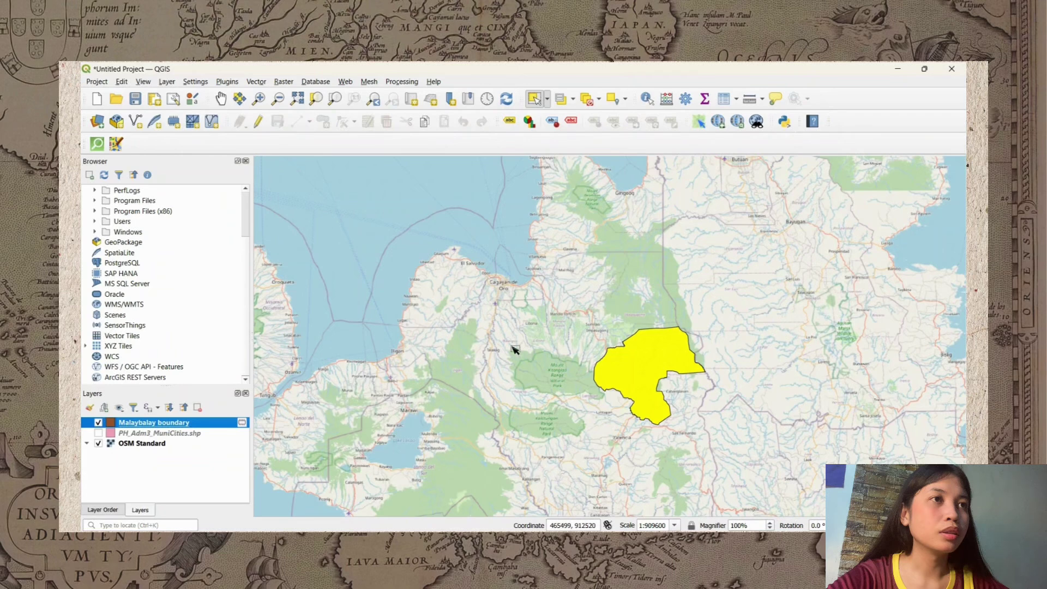
Change the Malaybalay boundary layer's symbol from a simple fill to Outline: Simple Line.
right_click(183, 426)
click(214, 418)
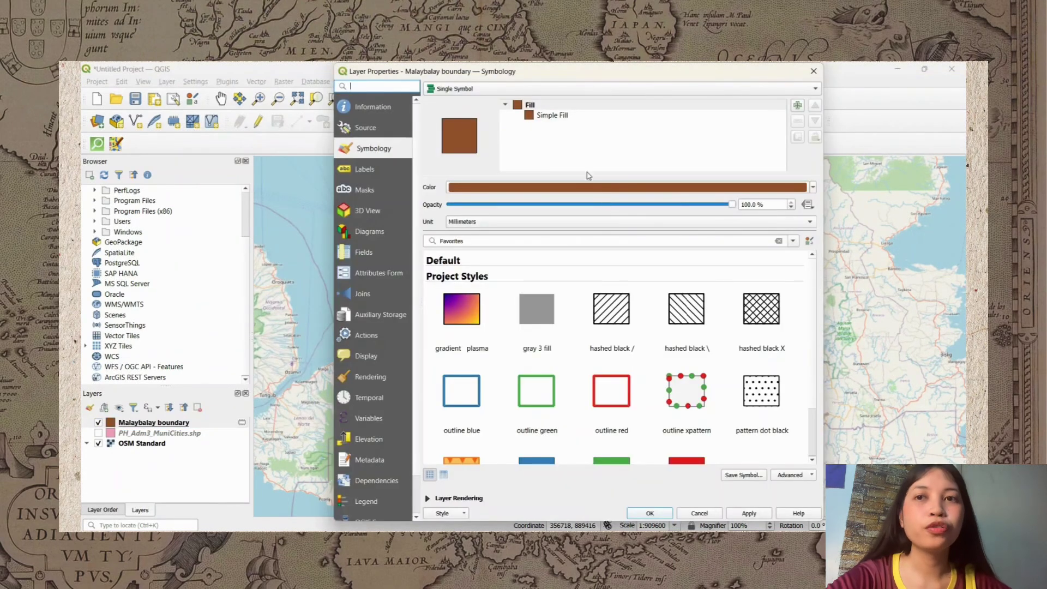
click(574, 117)
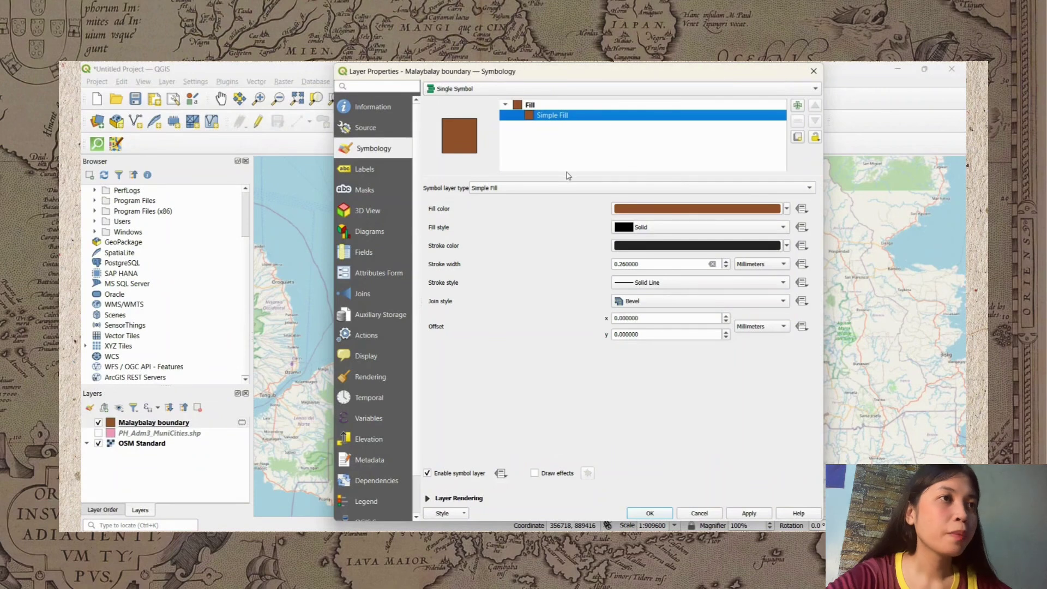
click(567, 189)
click(539, 281)
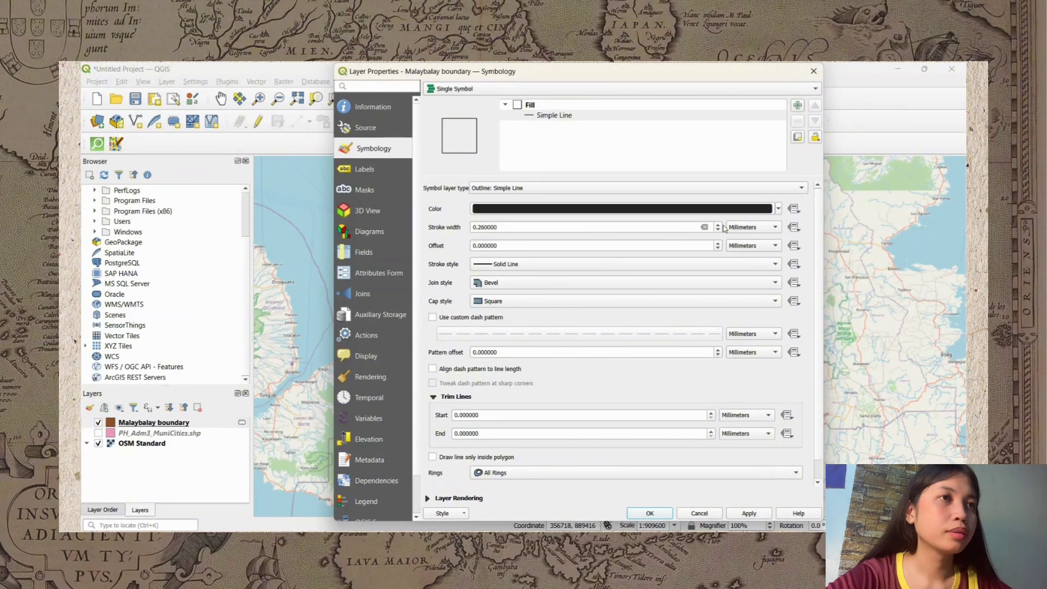
Set the Malaybalay boundary outline's stroke width to 0.46 millimeters and apply the symbology.
click(718, 224)
click(719, 224)
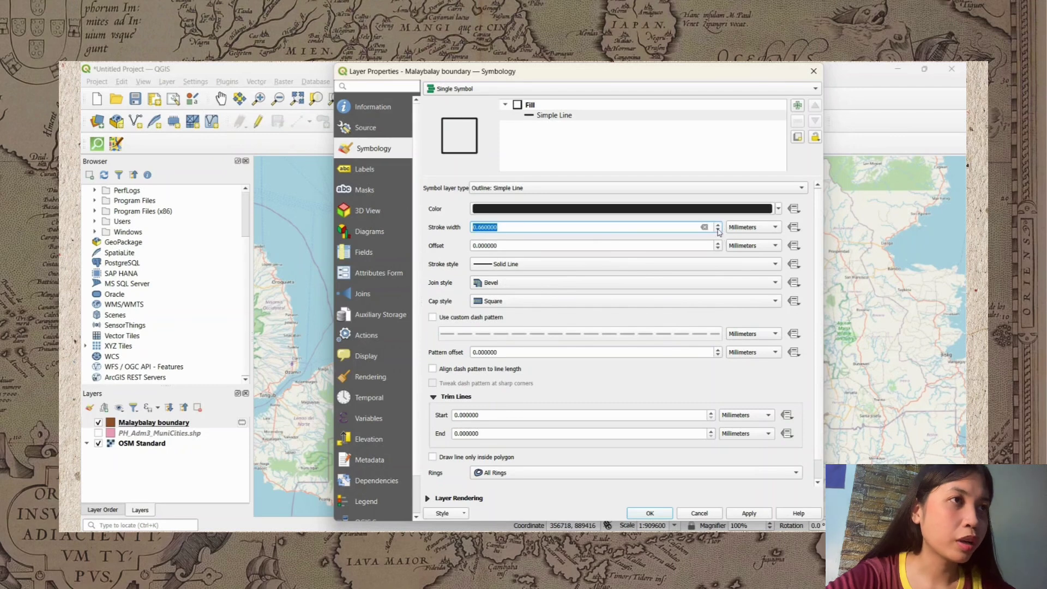
click(719, 230)
click(719, 231)
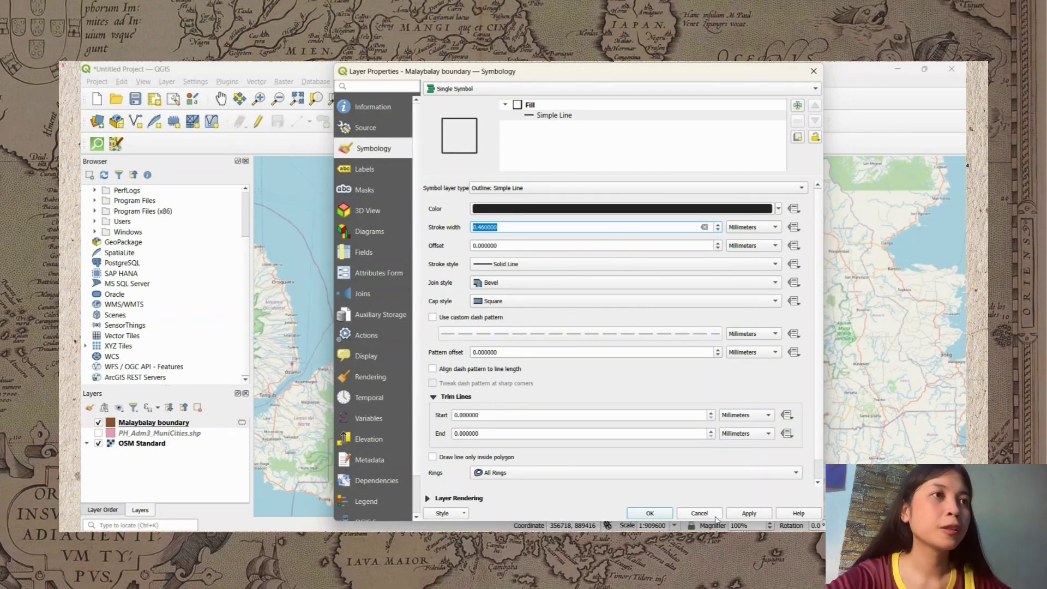
click(668, 515)
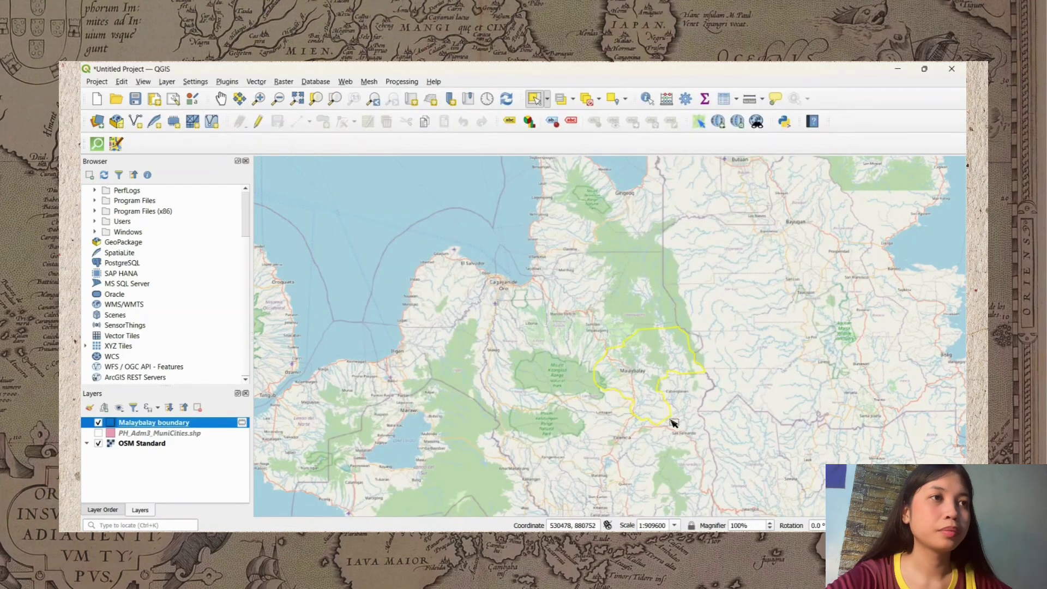
Load the 51N and 51P GeoTIFFs from the "1. geotiff or raster file" folder and move Malaybalay boundary above the 51P layer.
scroll(671, 420, up, 1)
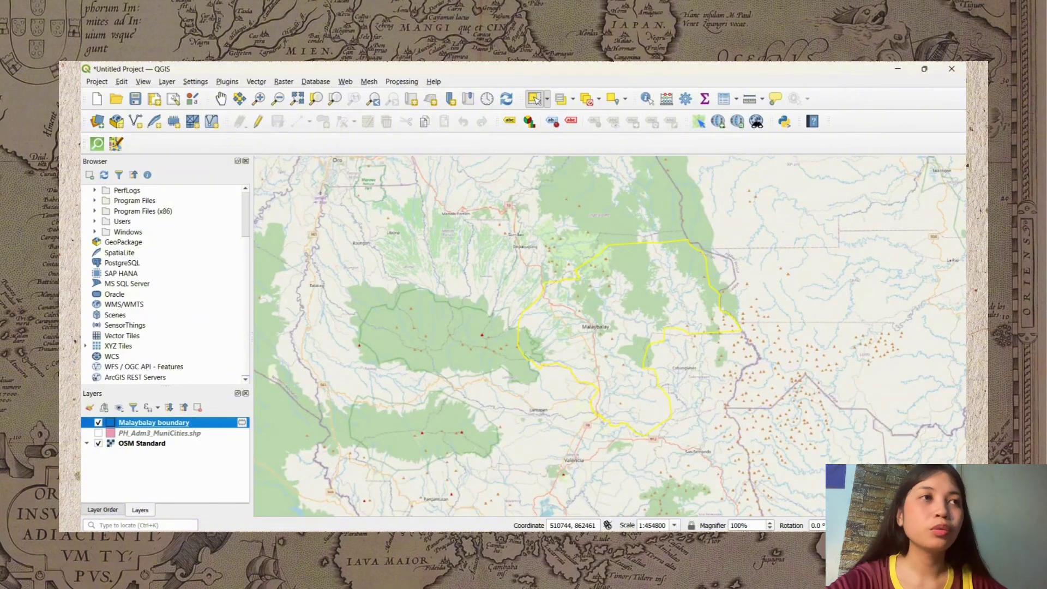
click(551, 475)
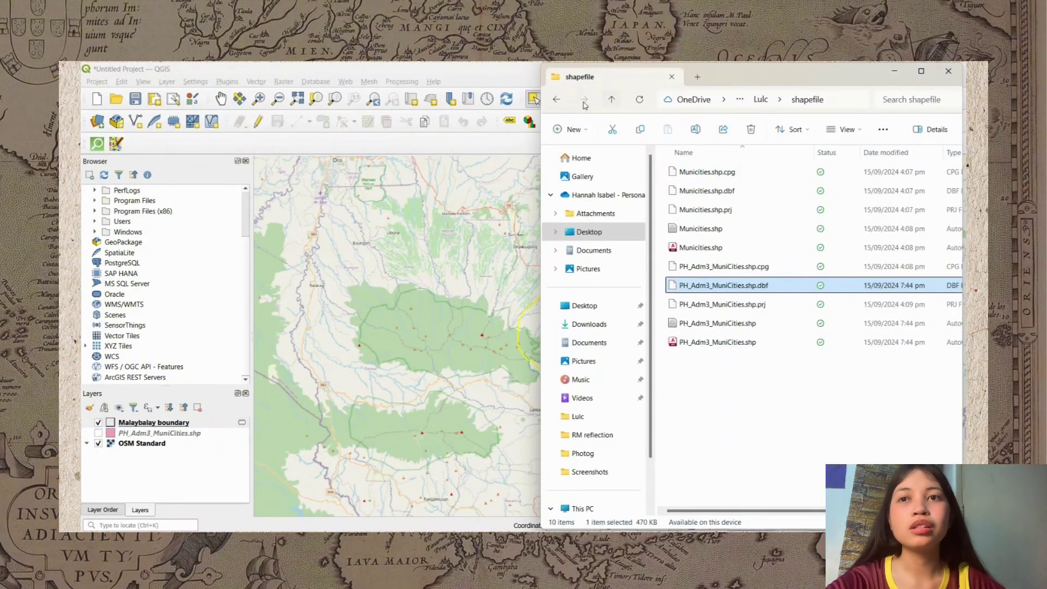
click(556, 100)
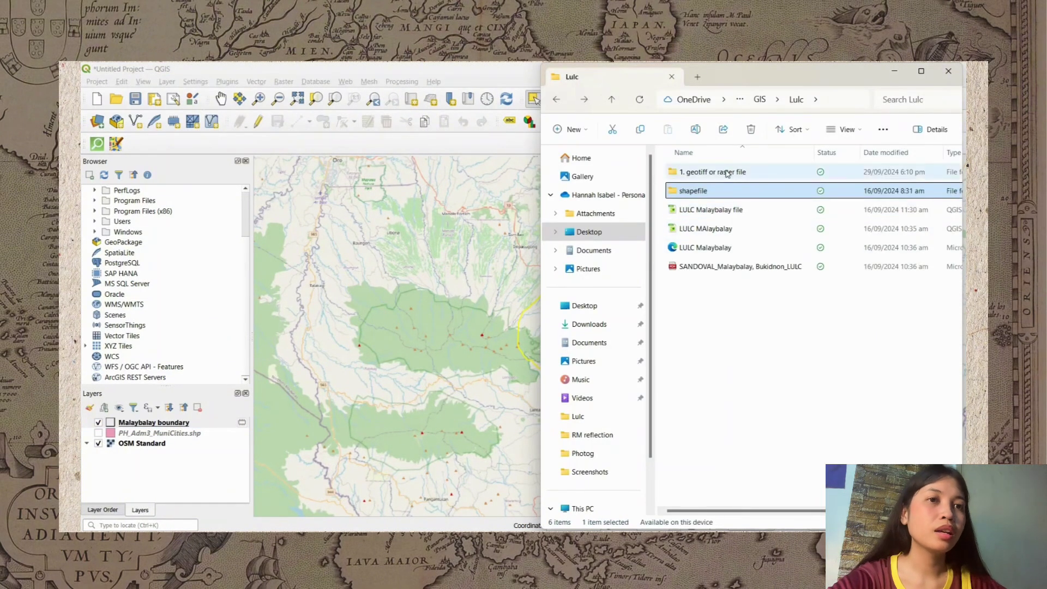
double_click(726, 172)
drag(796, 350, 469, 314)
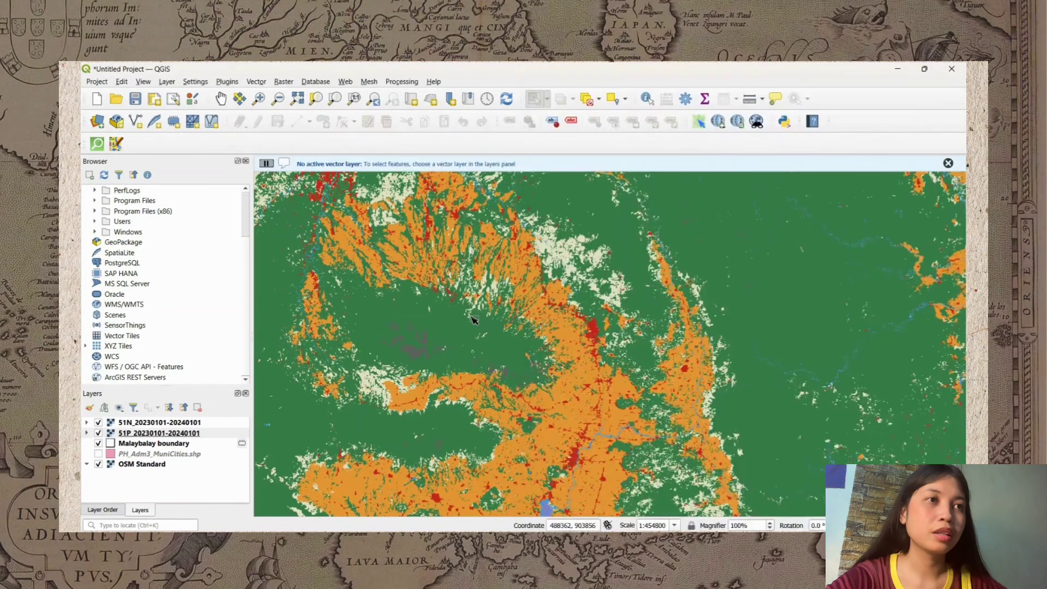
drag(158, 445, 161, 427)
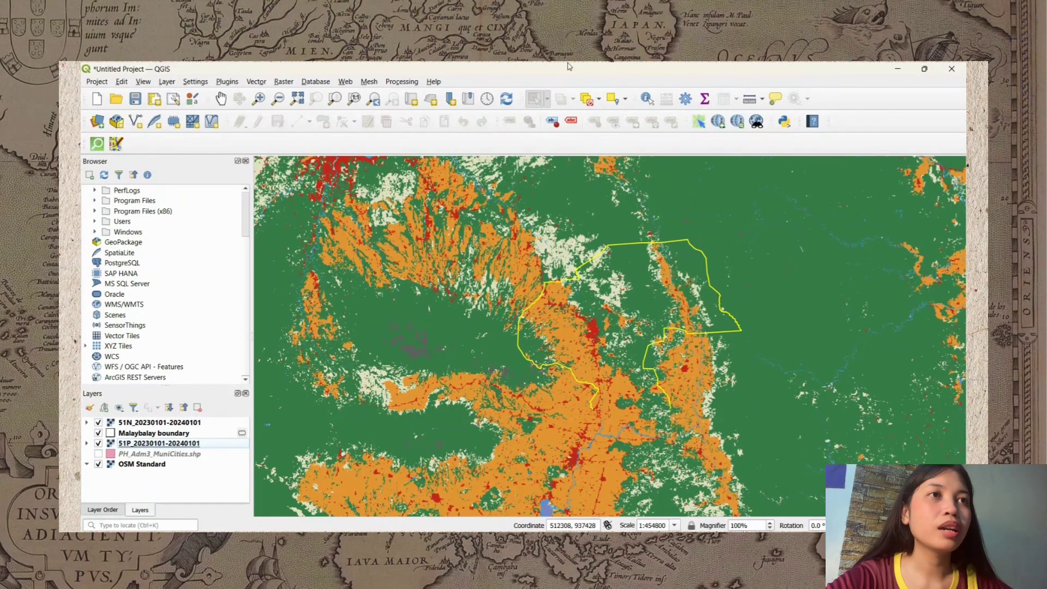
click(289, 85)
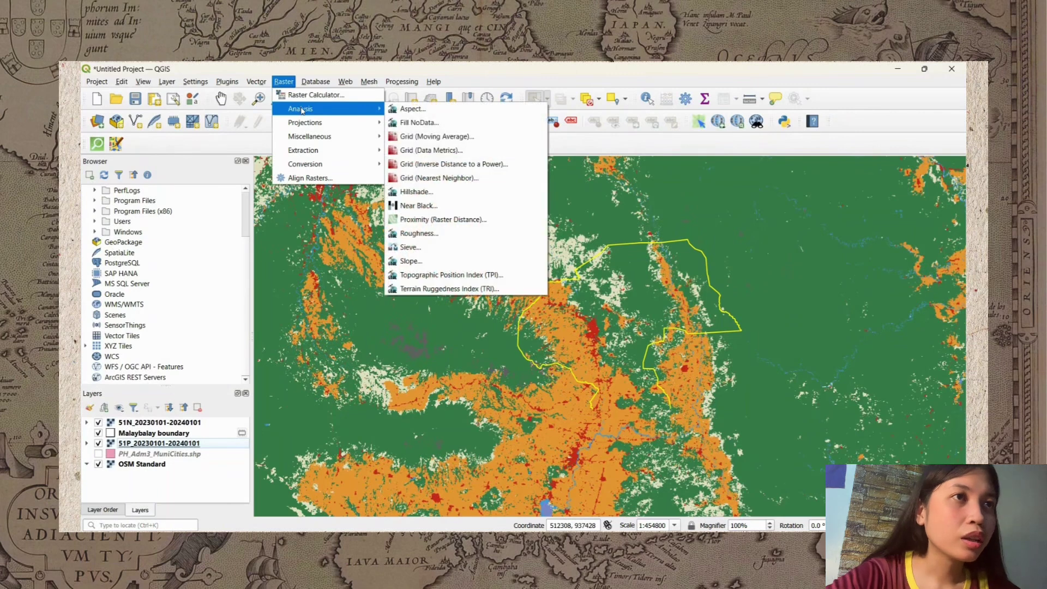
mouse_move(320, 149)
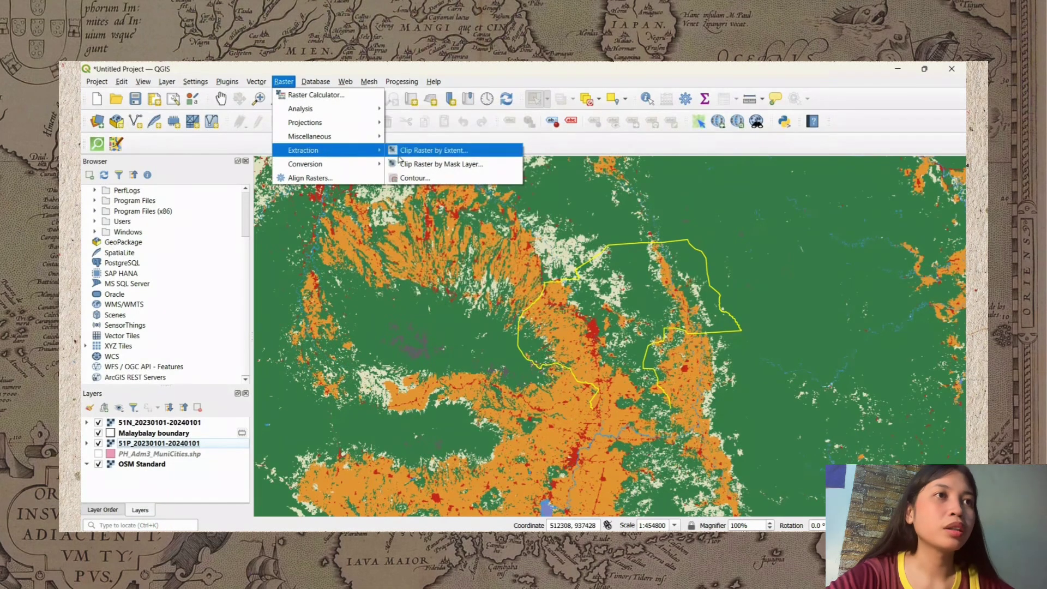
click(439, 164)
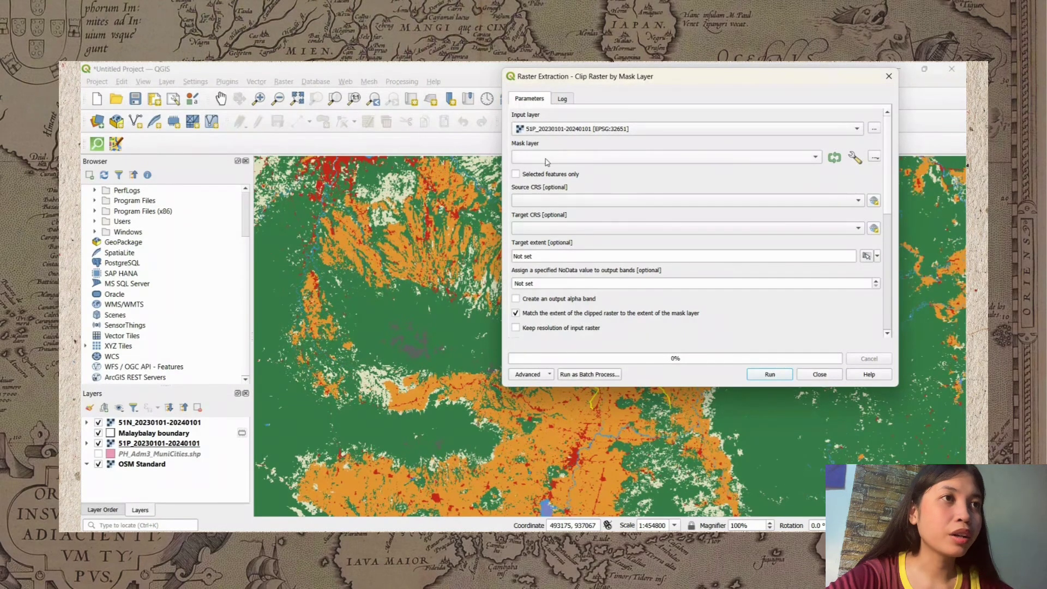
click(545, 158)
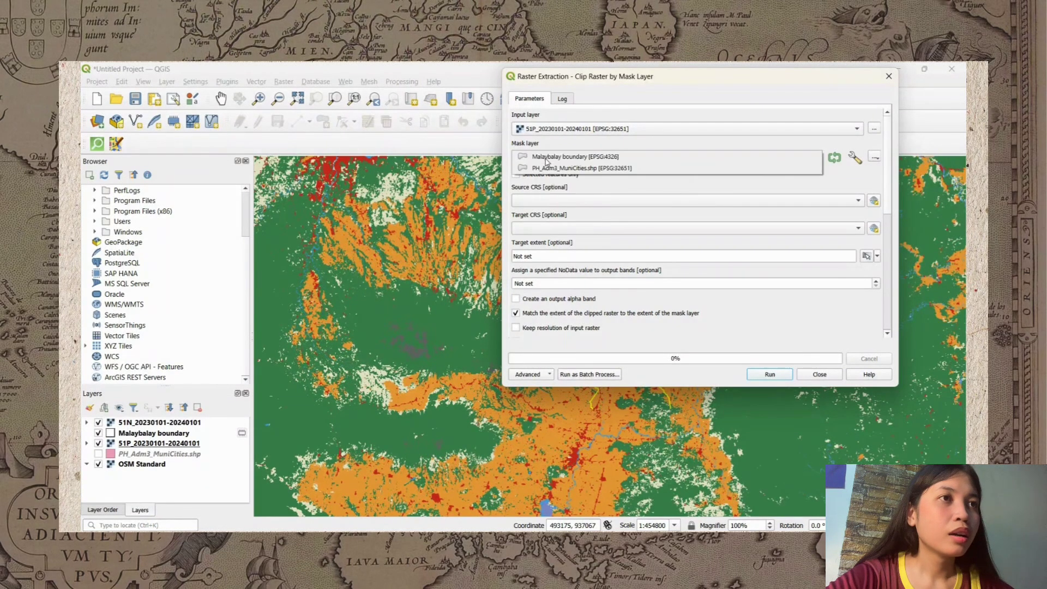
click(548, 162)
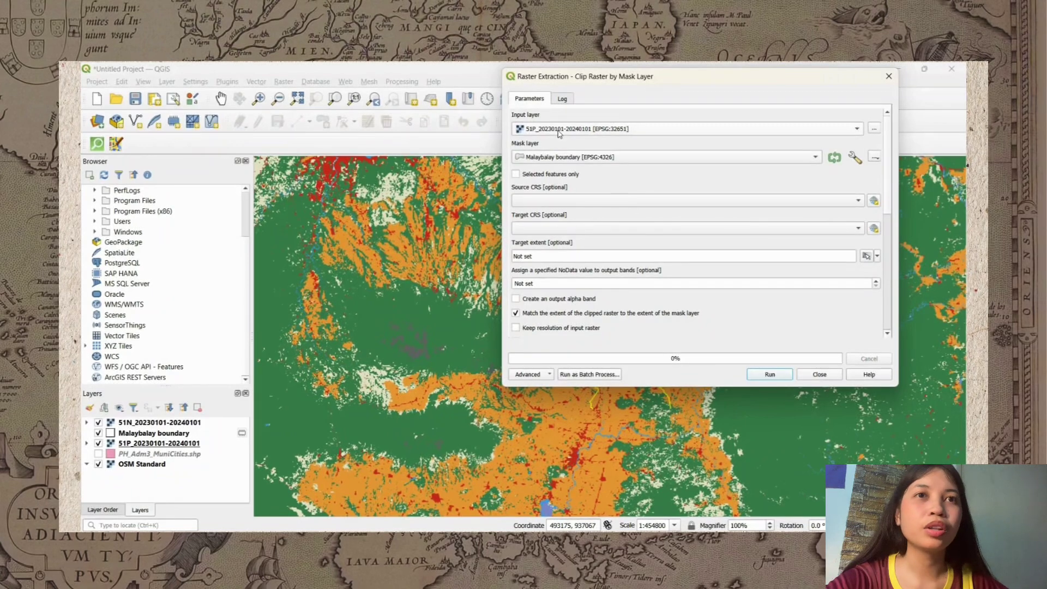
click(559, 131)
click(558, 129)
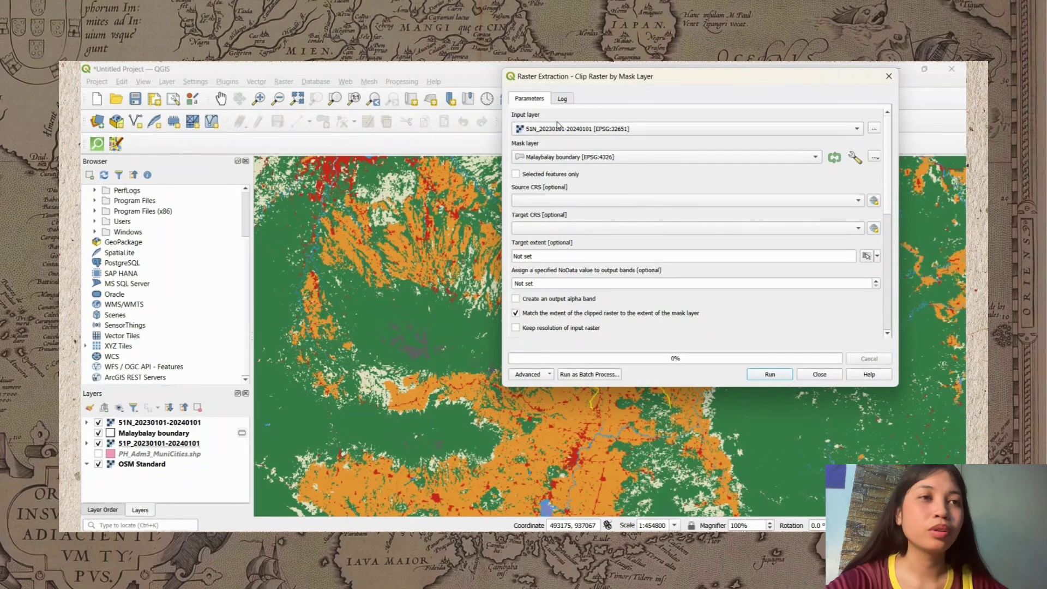
click(779, 375)
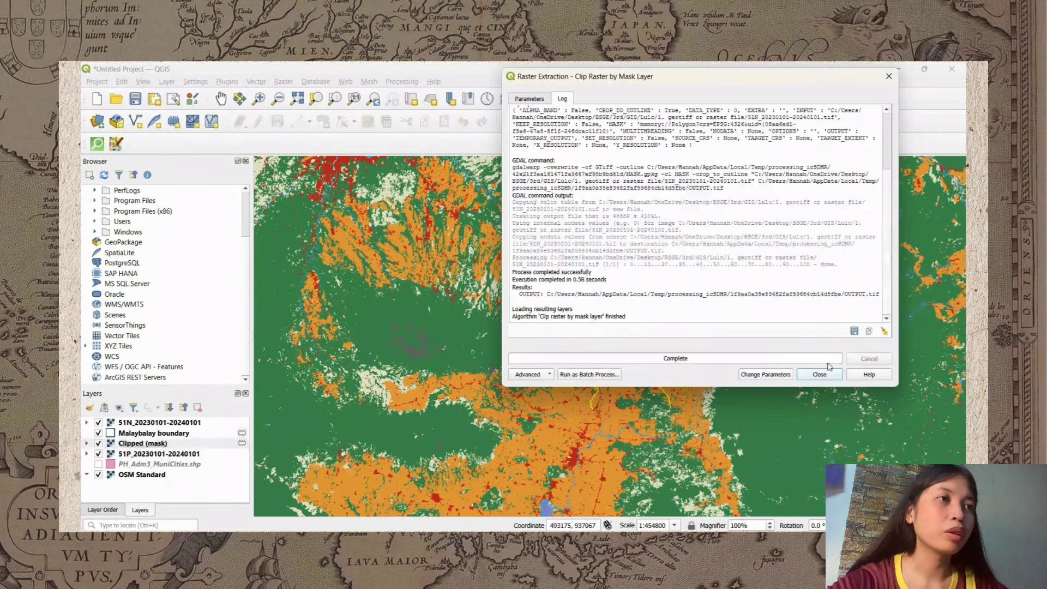
click(763, 375)
click(554, 126)
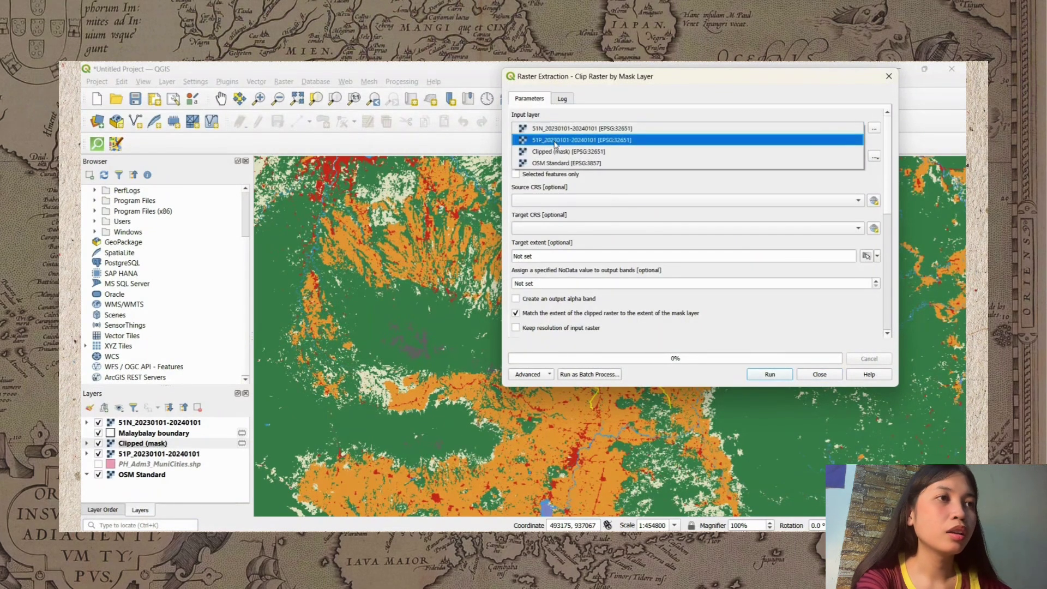
click(555, 140)
click(783, 376)
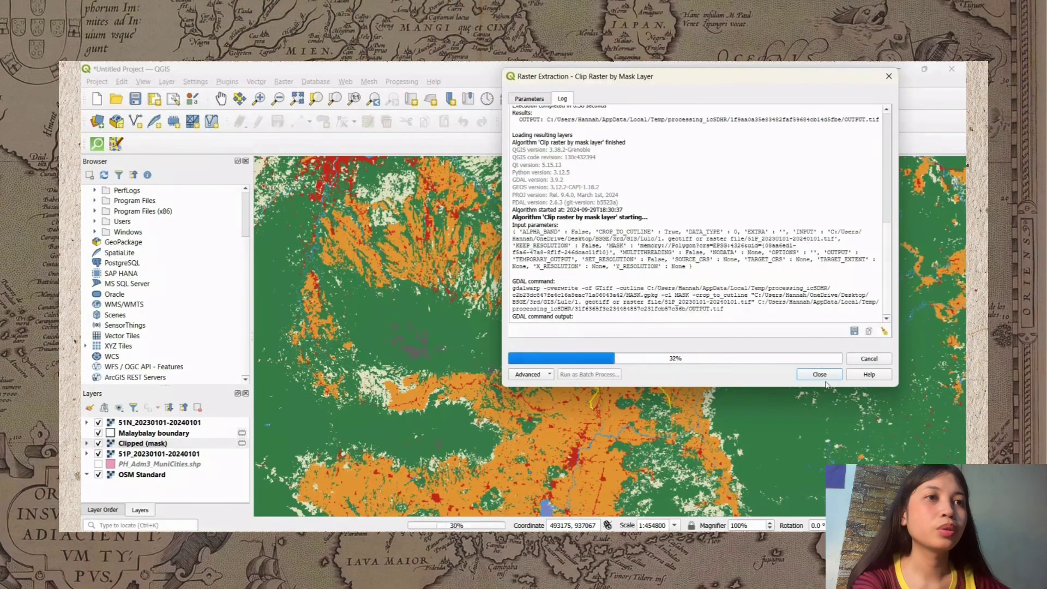
click(823, 378)
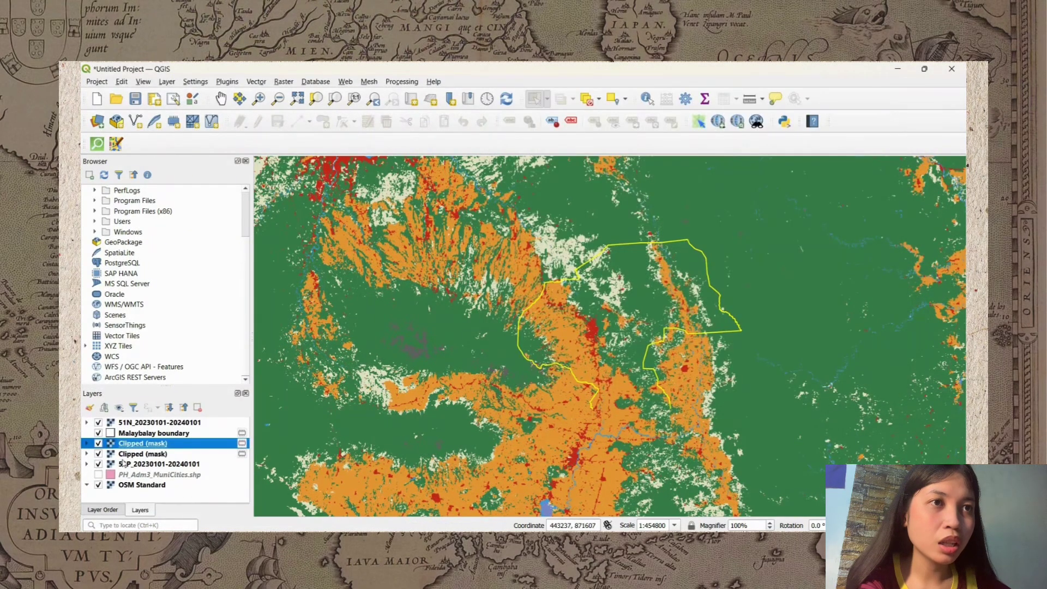
click(99, 465)
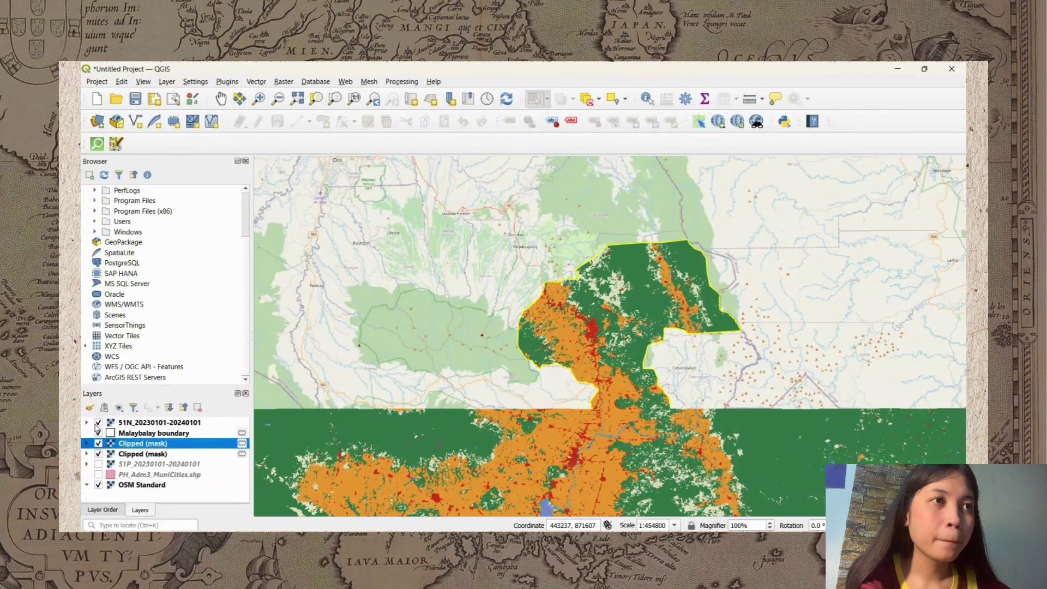
click(98, 422)
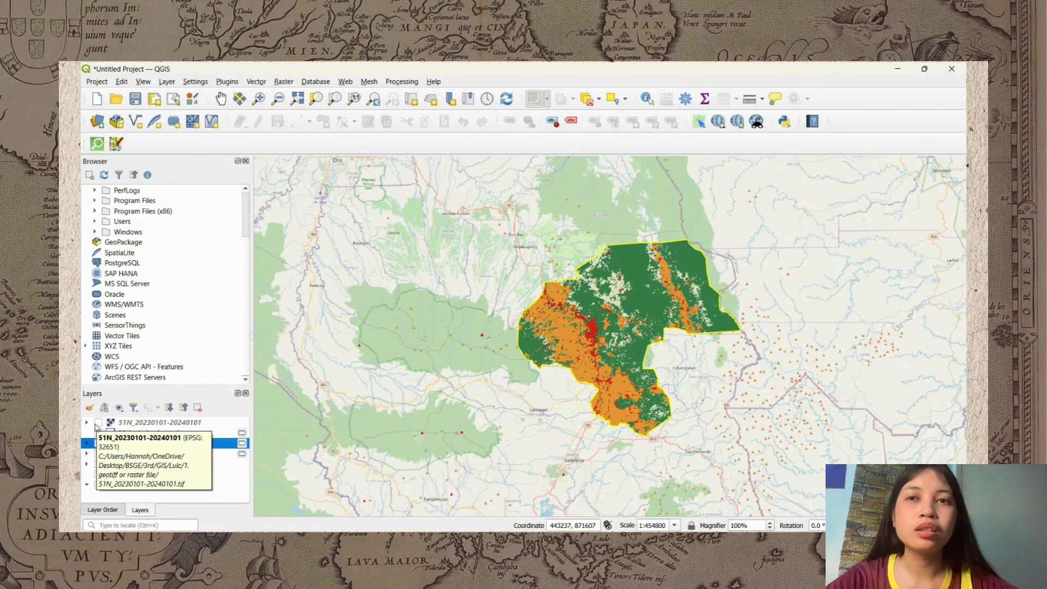
click(130, 423)
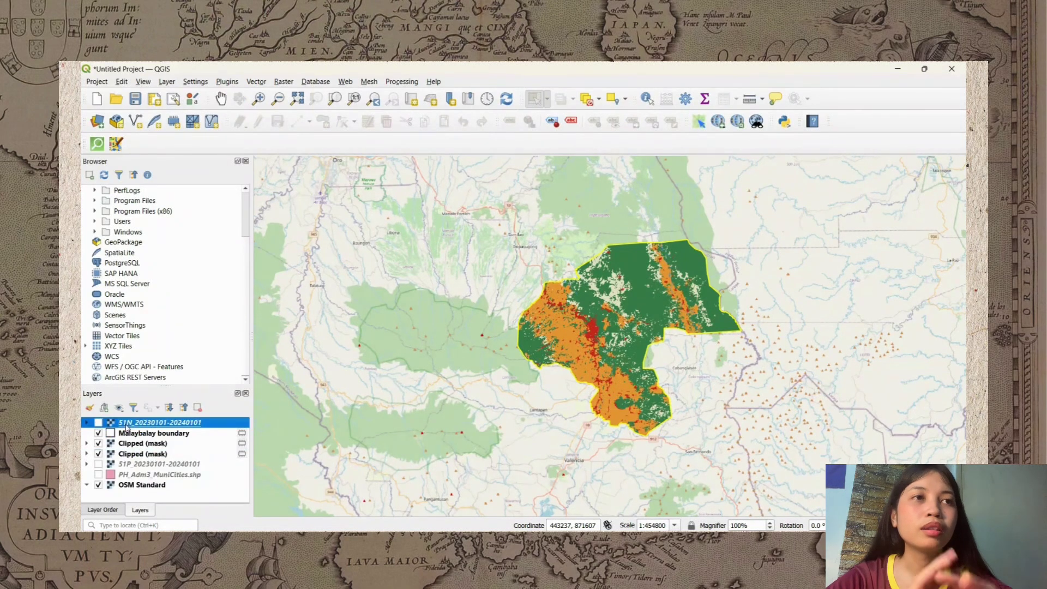
click(141, 465)
right_click(141, 466)
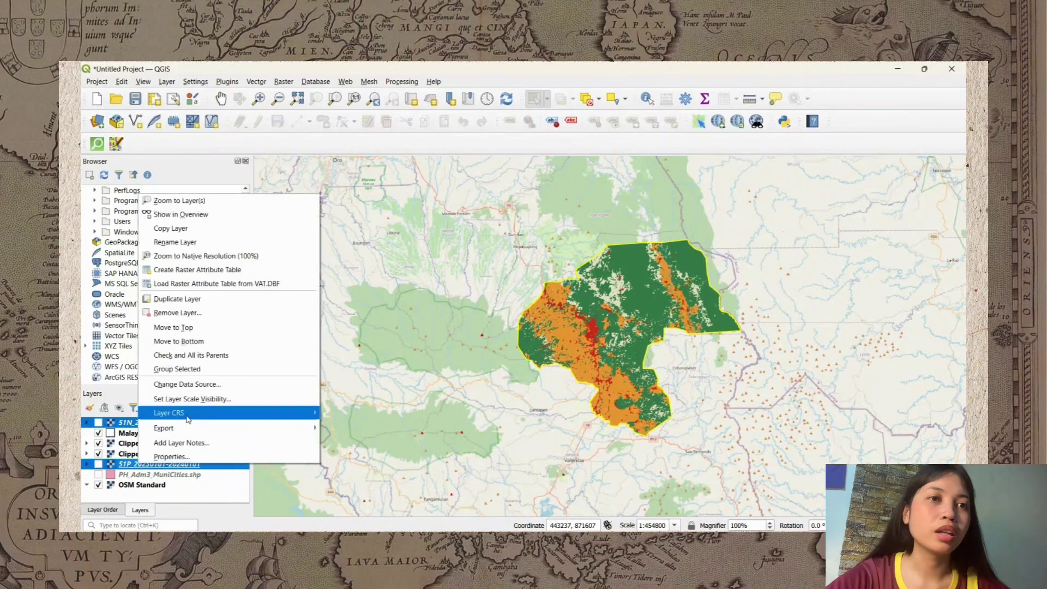
click(98, 443)
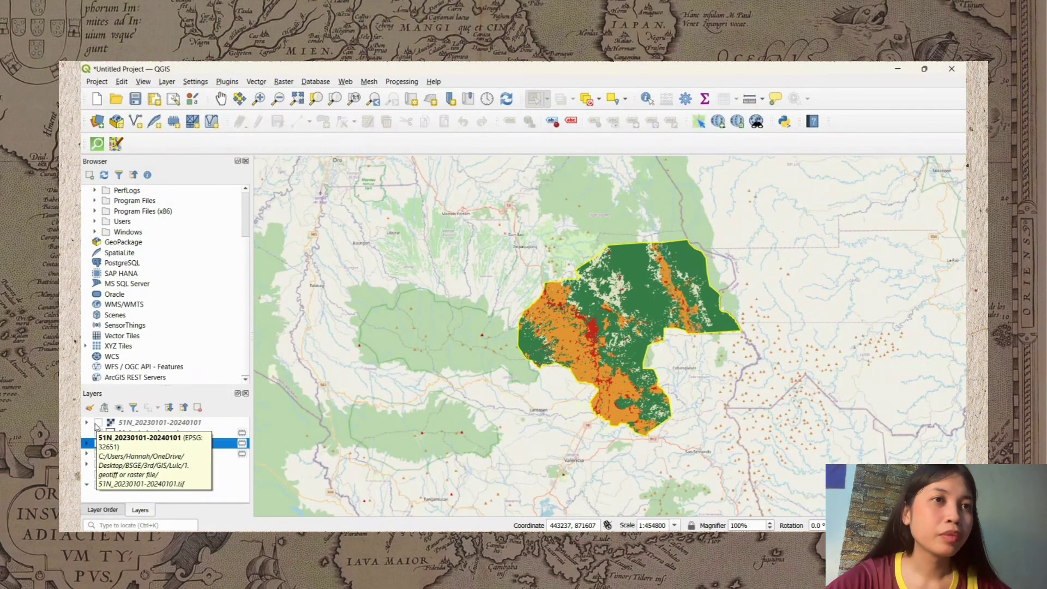
click(129, 423)
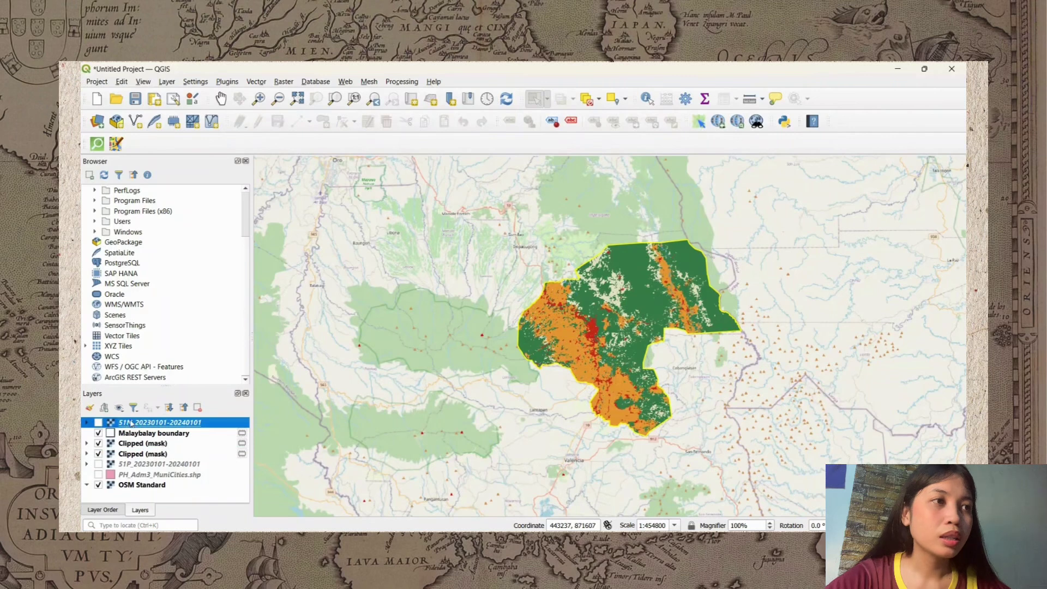
ctrl+click(139, 463)
right_click(139, 464)
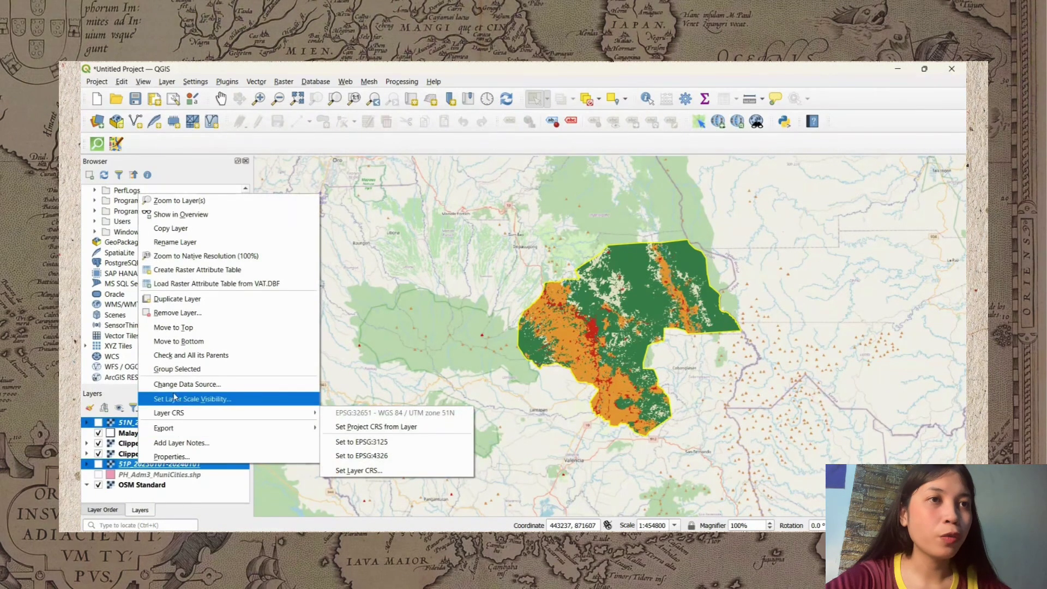
click(184, 313)
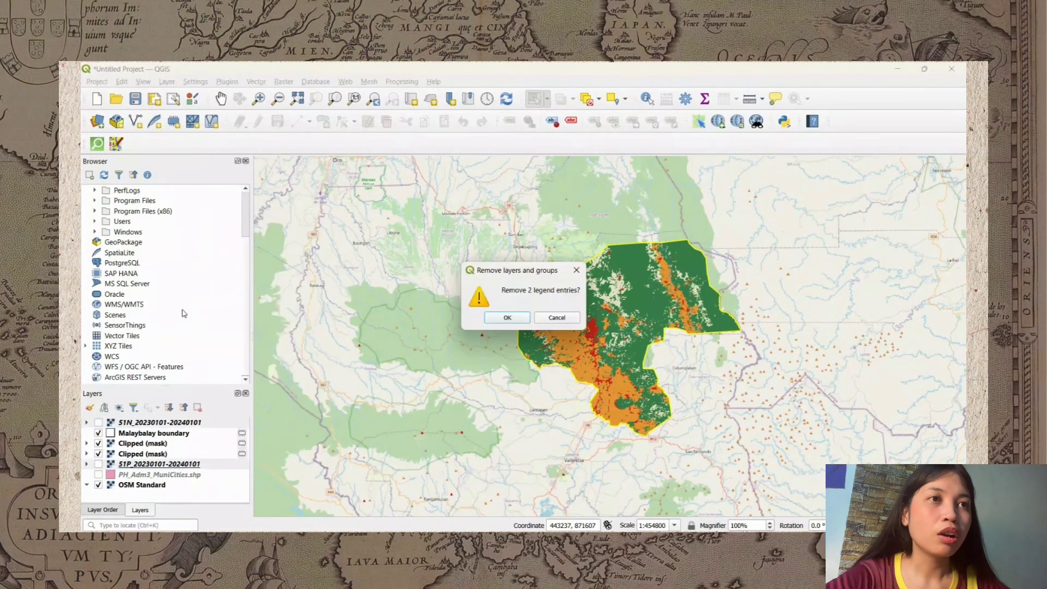
click(507, 317)
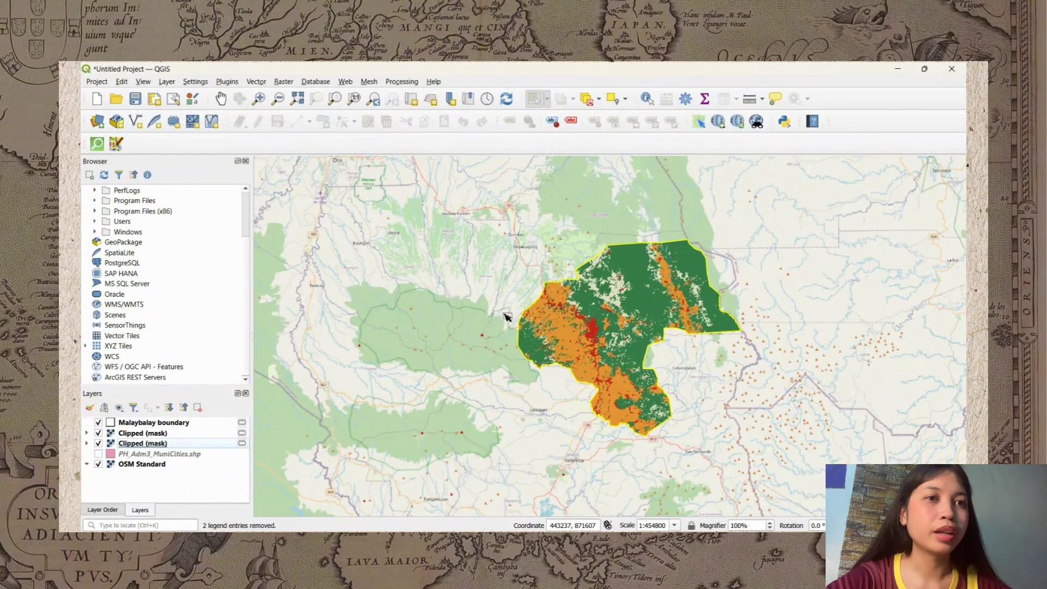
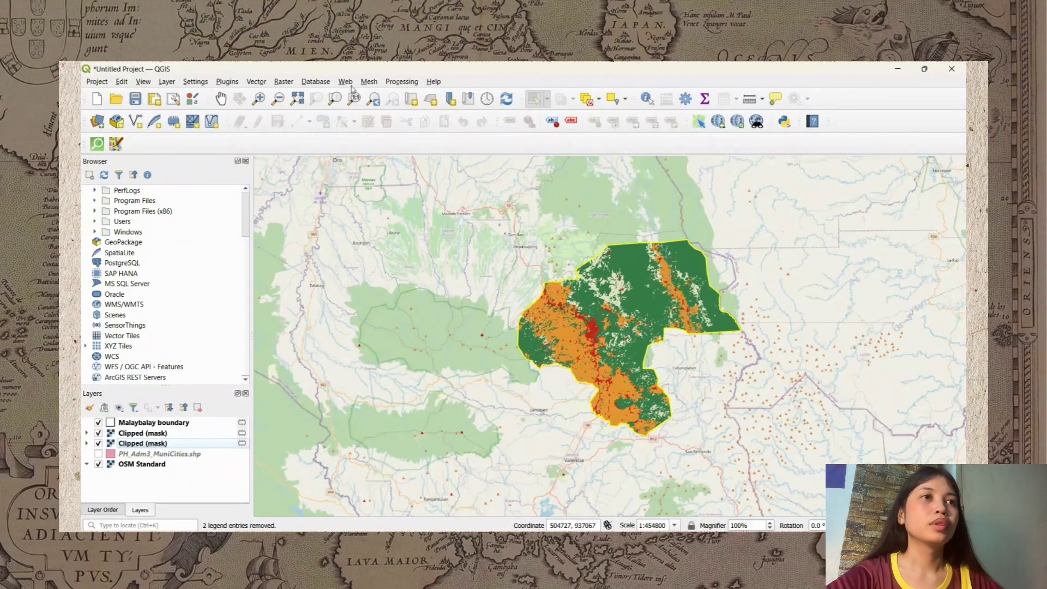
click(284, 81)
mouse_move(320, 164)
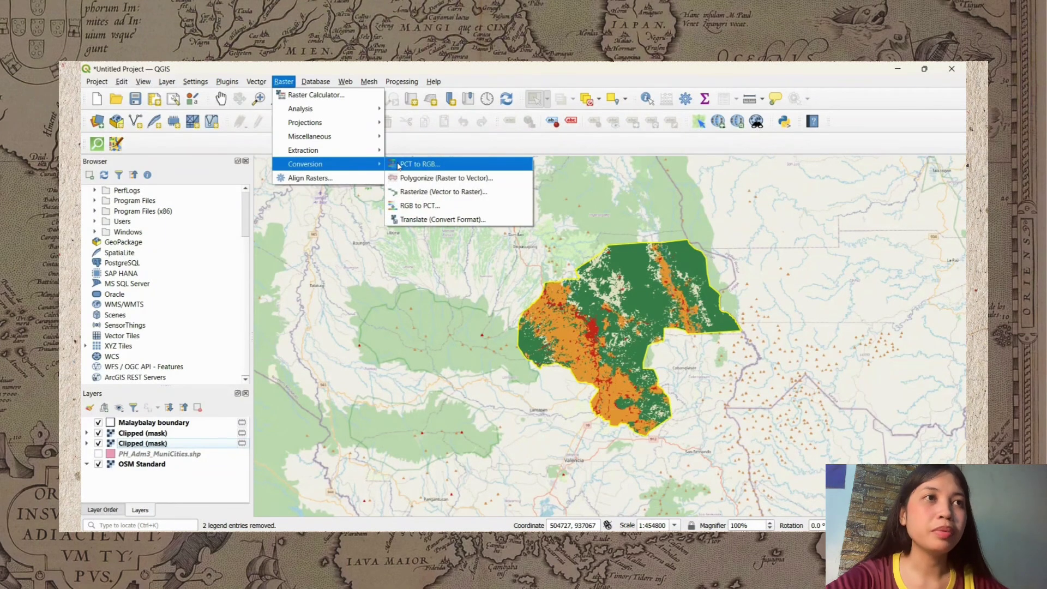
click(398, 165)
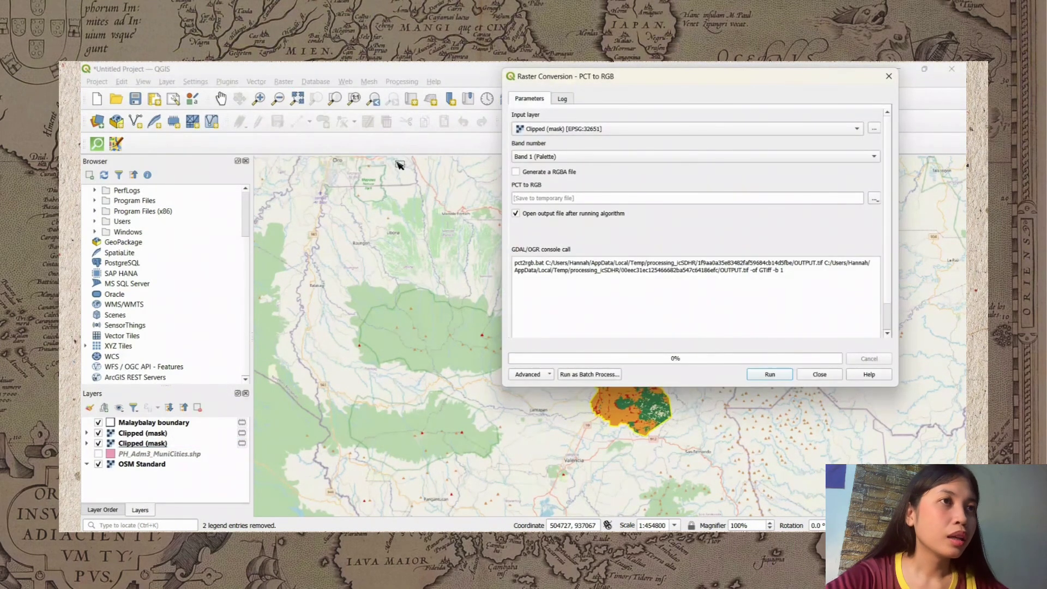
click(537, 130)
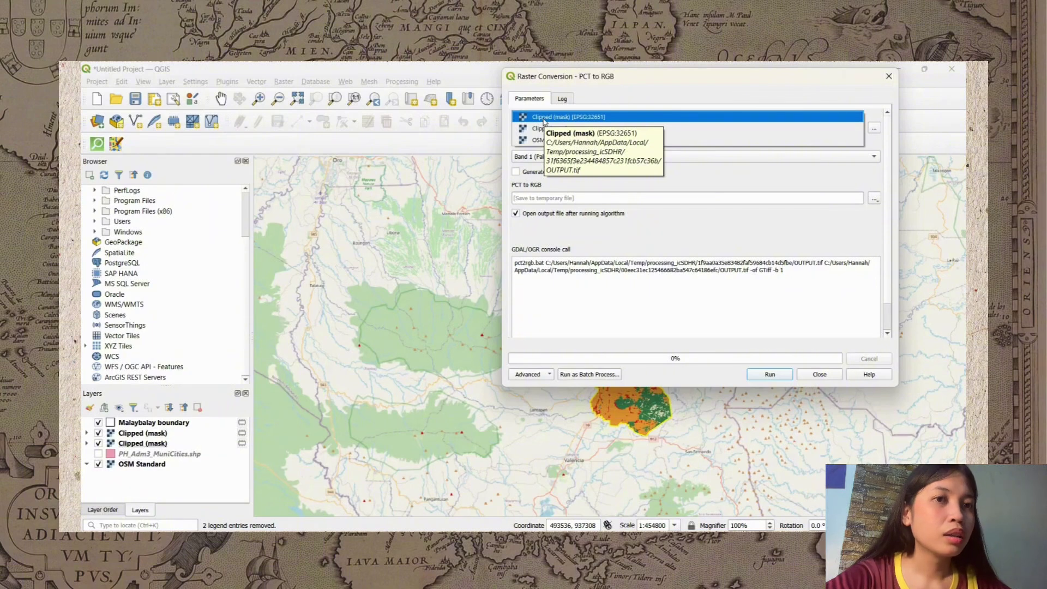
click(544, 118)
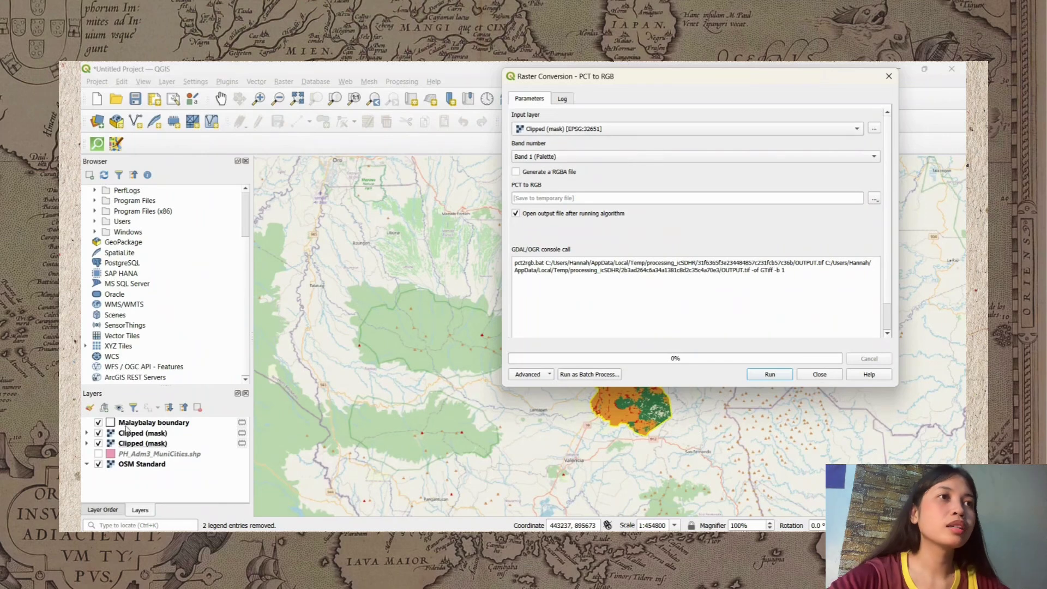
click(819, 374)
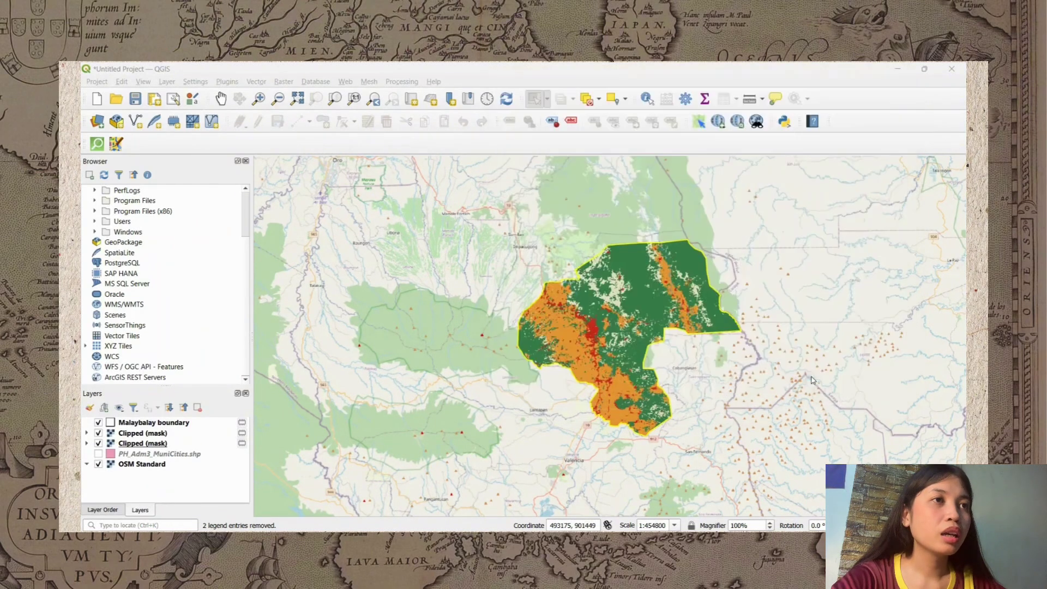
Rename the two Clipped (mask) layers, from upper to lower, as "Clipped (mask) 1" and "Clipped (mask) 2".
right_click(125, 432)
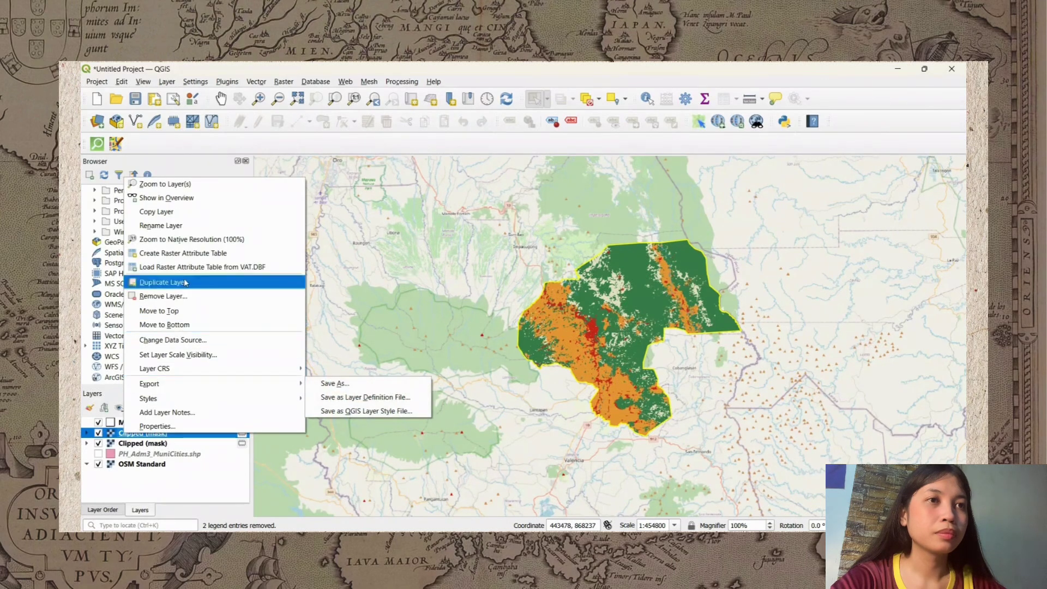
click(173, 225)
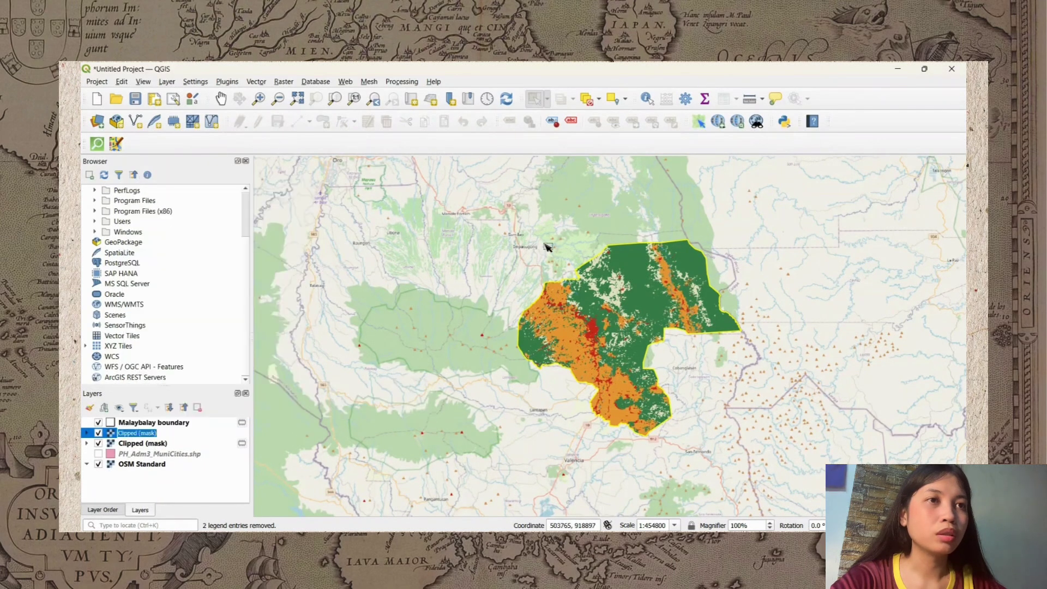
click(170, 430)
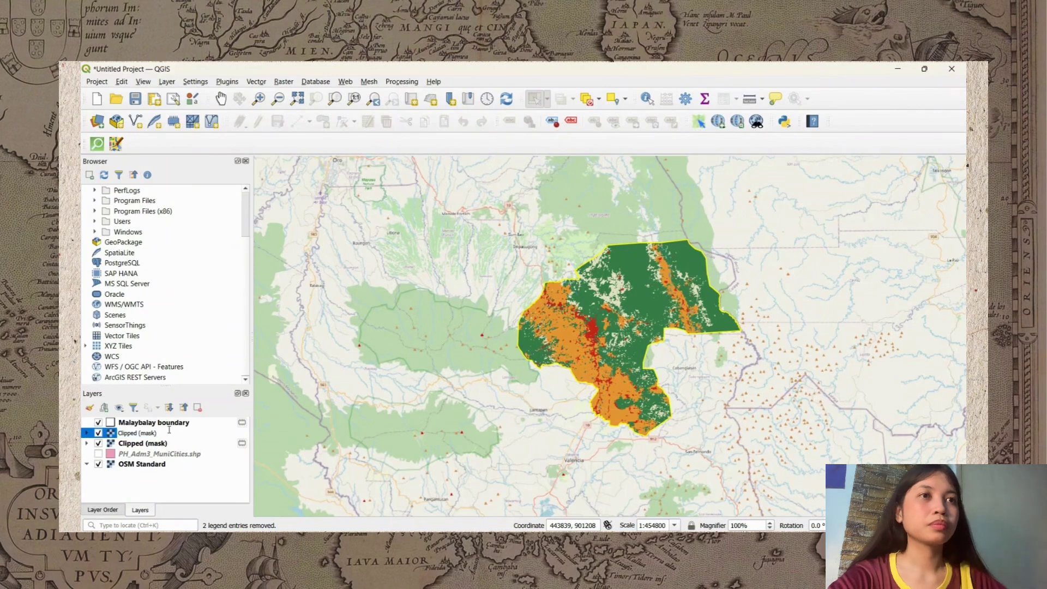
text(1)
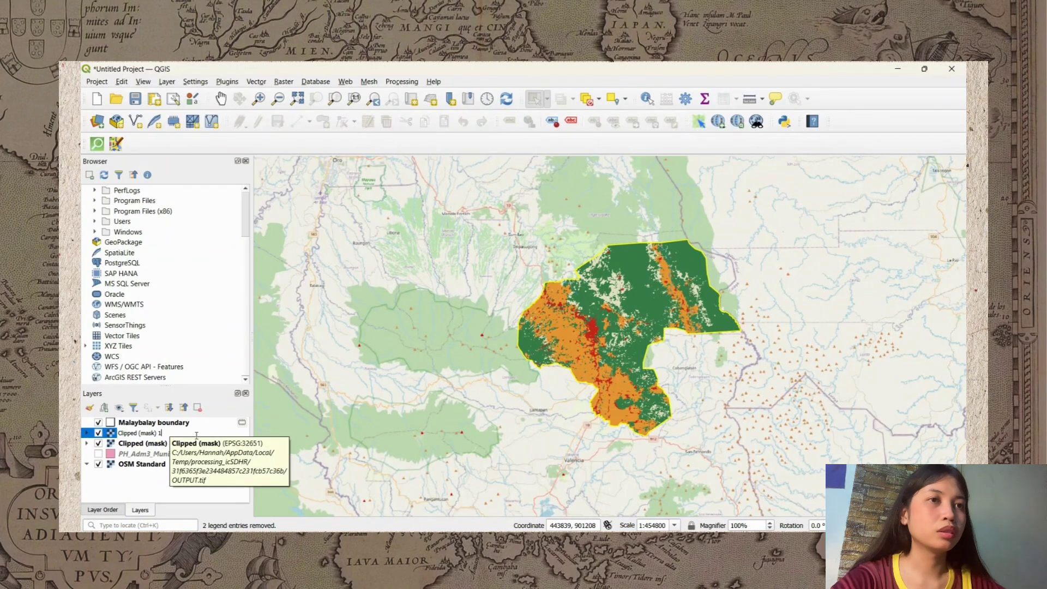
click(164, 447)
right_click(163, 447)
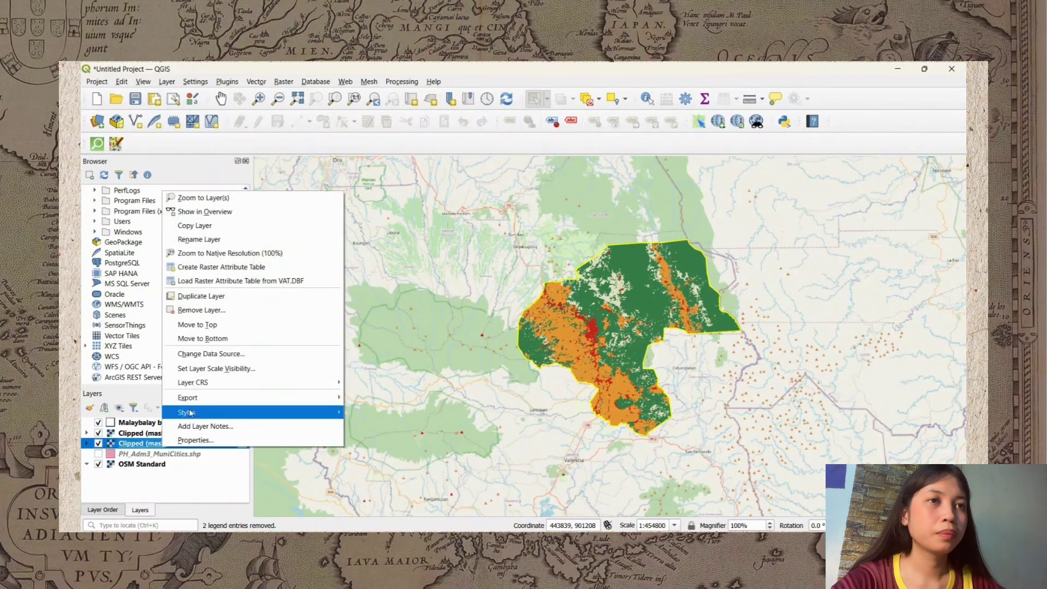
click(199, 239)
click(171, 445)
click(297, 433)
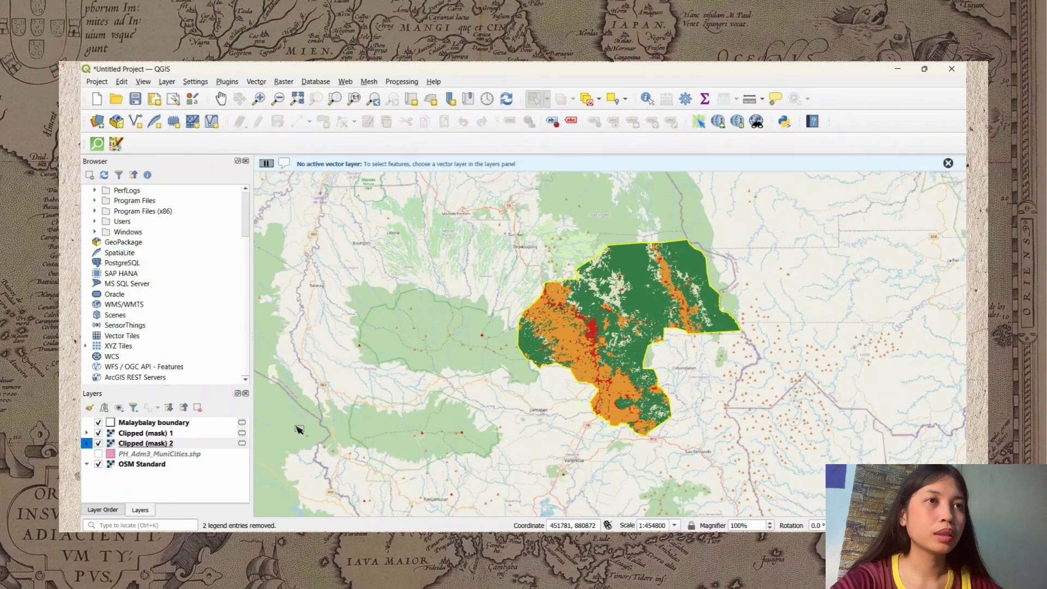
Convert Clipped (mask) 1 with PCT to RGB, using Band 1 (Palette) and generating an RGBA file as temporary output.
click(291, 83)
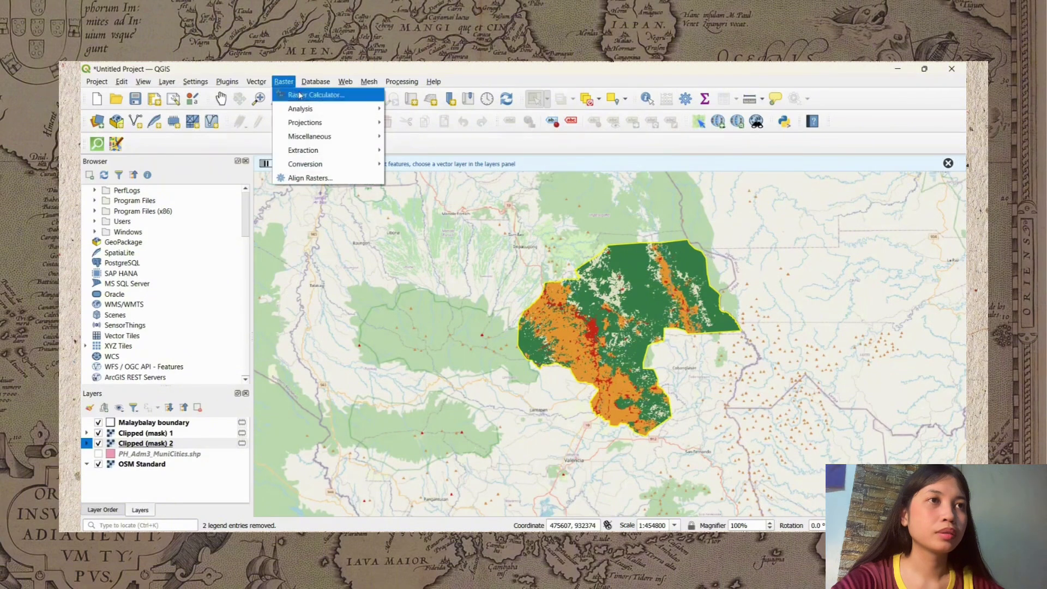
mouse_move(380, 162)
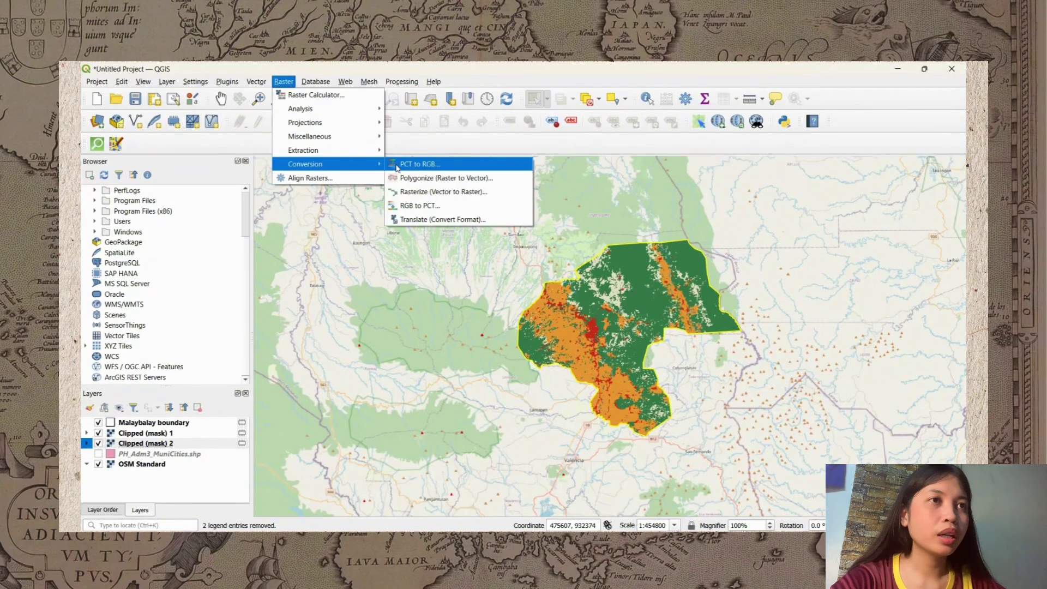
click(414, 164)
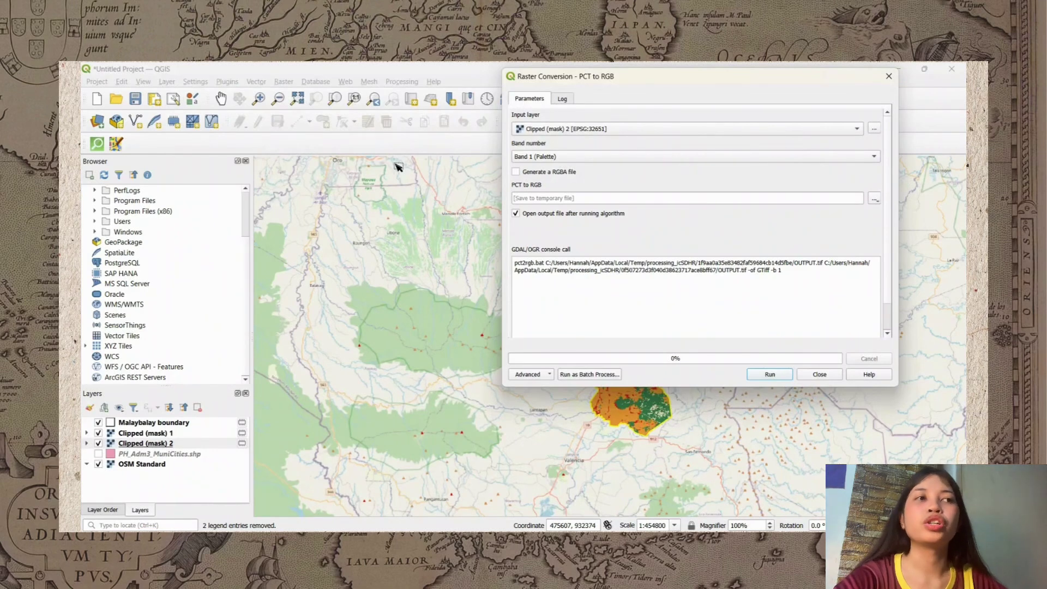
click(544, 131)
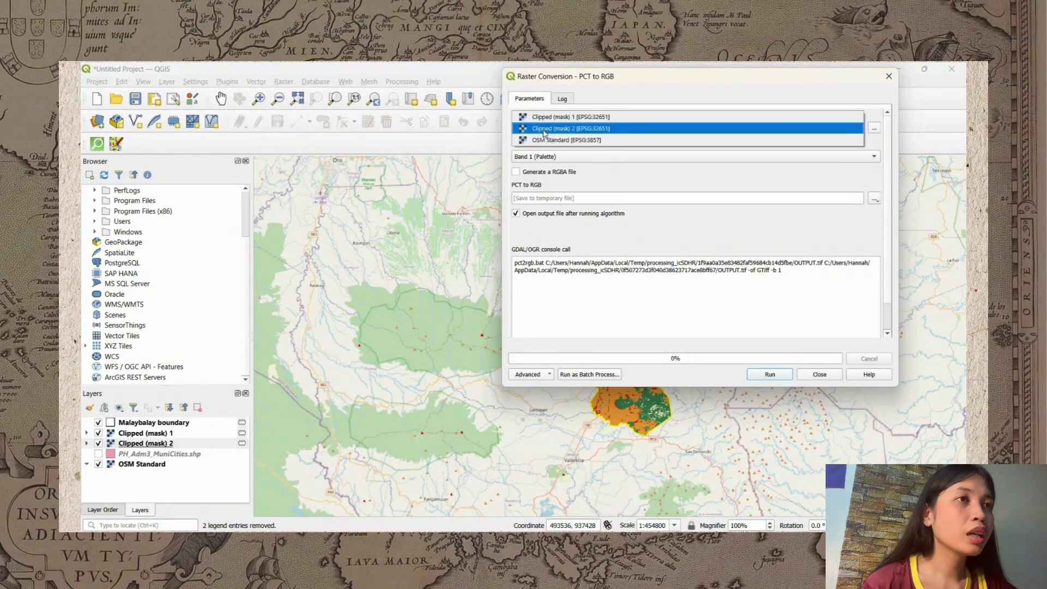
click(552, 117)
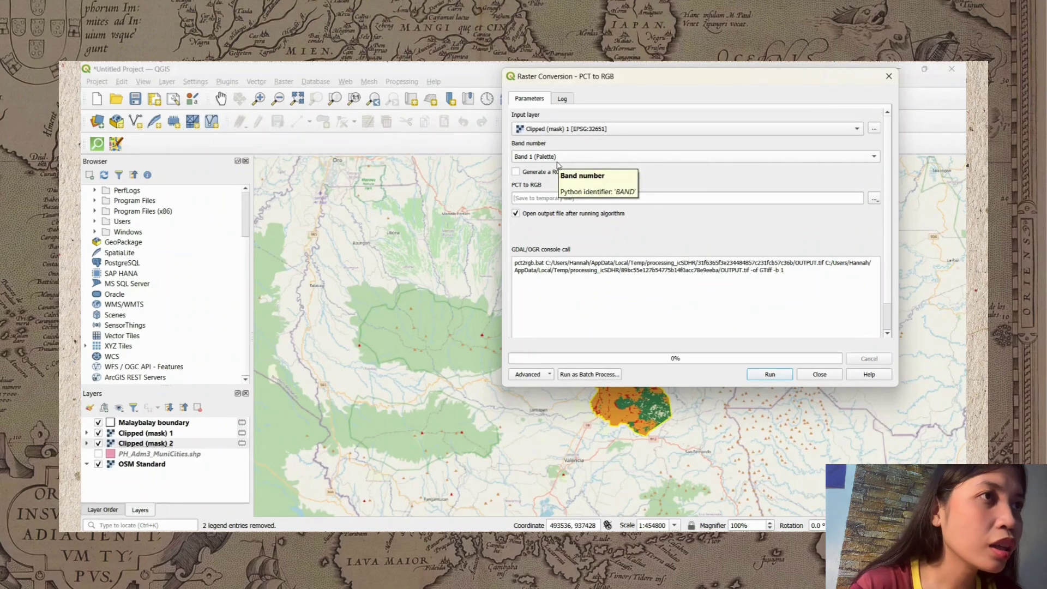
click(529, 173)
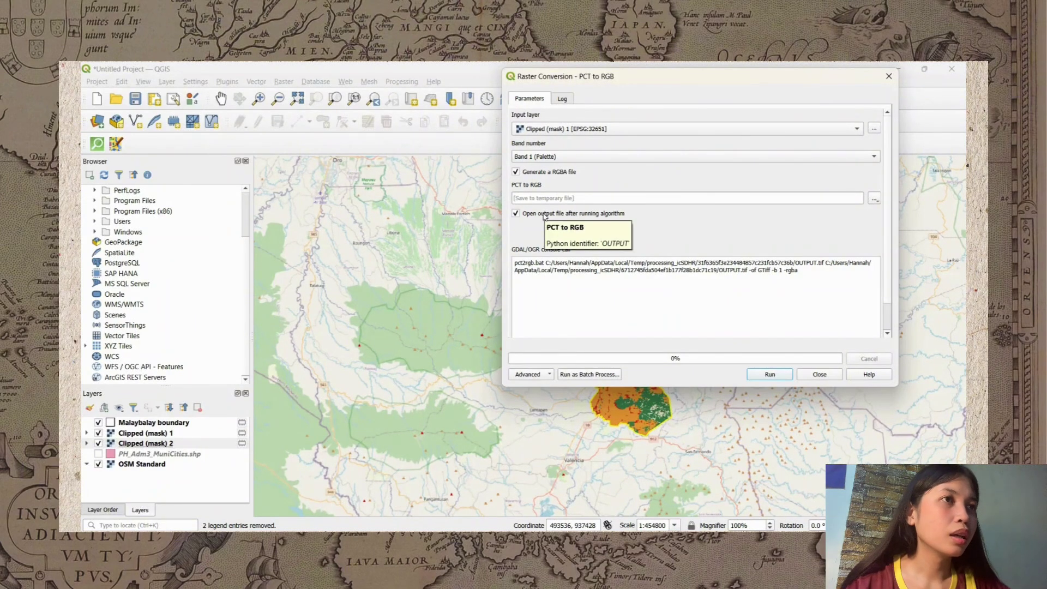
click(770, 376)
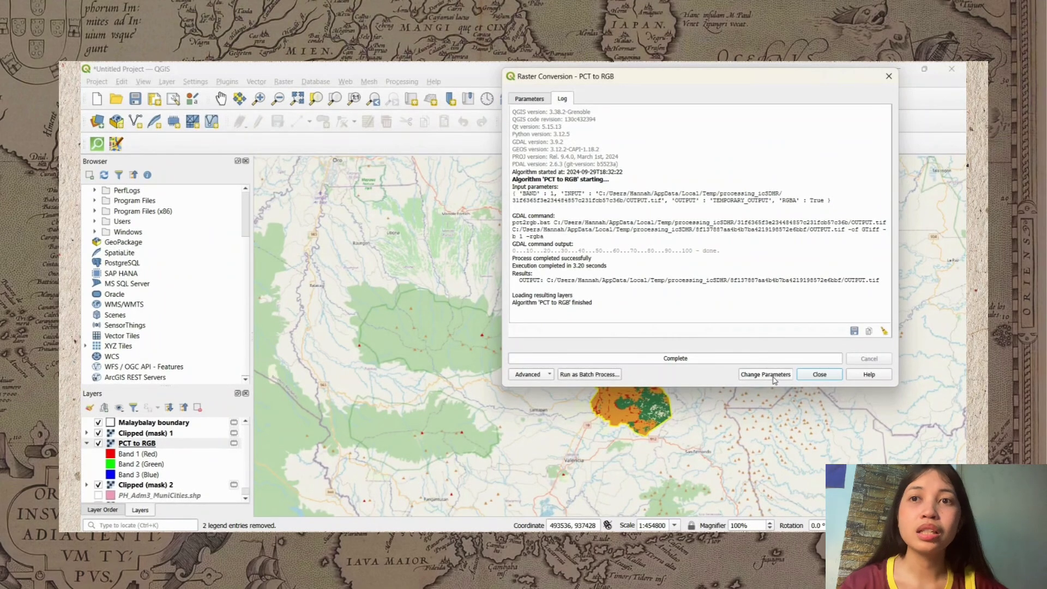
Convert Clipped (mask) 2 with the same PCT to RGB settings and close the conversion tool.
click(766, 377)
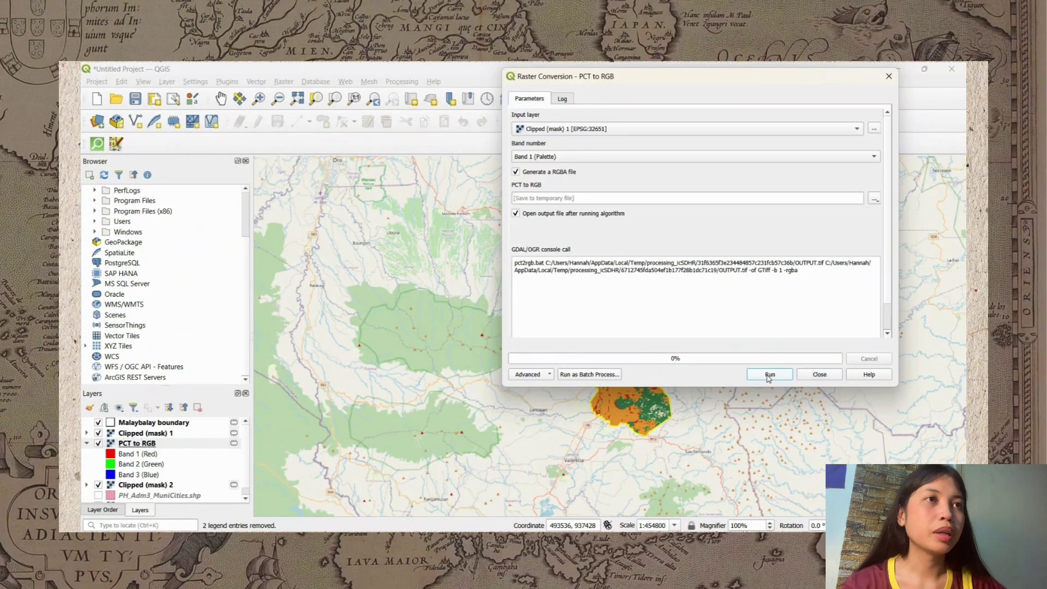
click(550, 131)
click(550, 141)
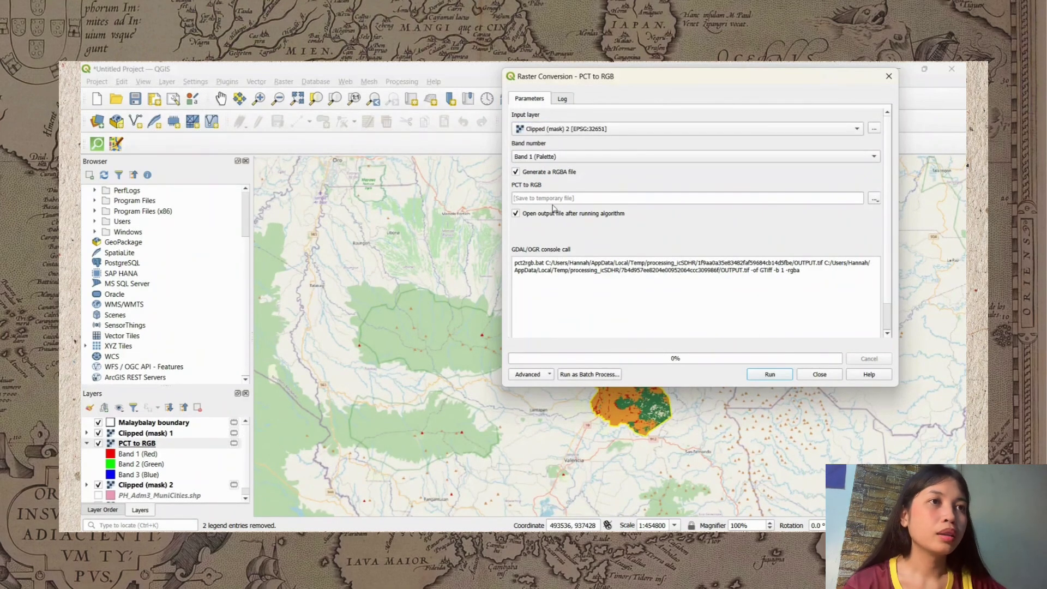
click(776, 377)
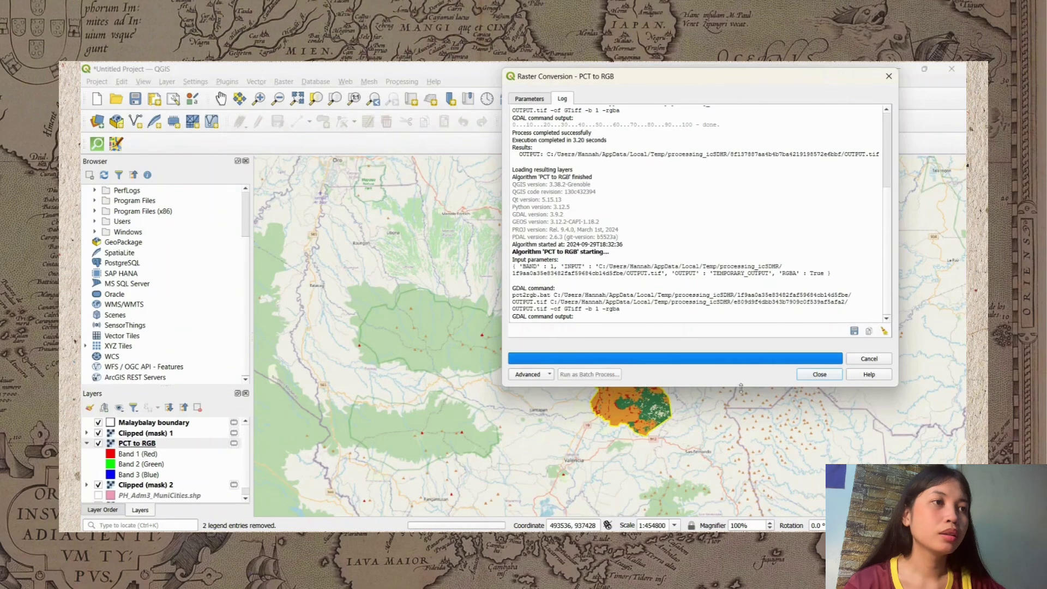
click(819, 375)
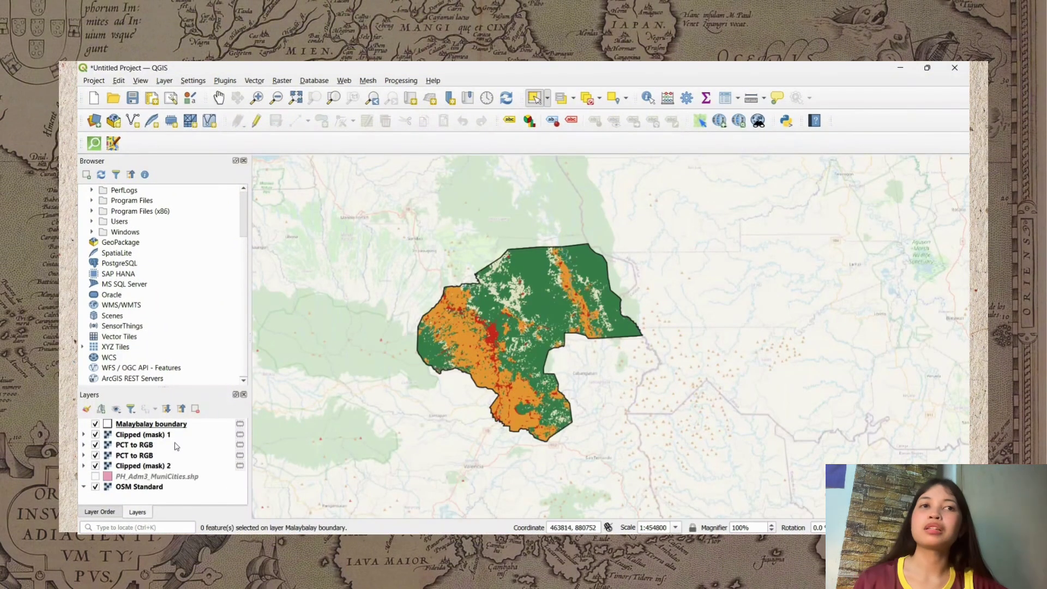
Open the symbology settings of the Clipped (mask) 2 layer.
click(131, 467)
right_click(130, 467)
click(145, 462)
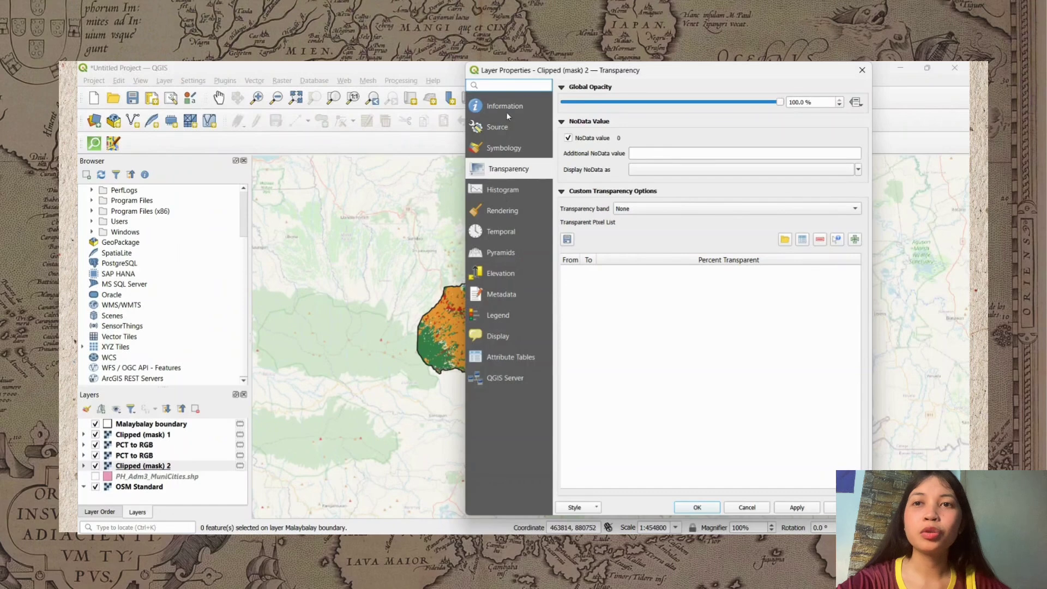
click(497, 127)
click(504, 148)
Delete the unused black palette classes 12 through 255 from Clipped (mask) 2 and apply the symbology.
scroll(700, 287, down, 2)
scroll(699, 288, down, 6)
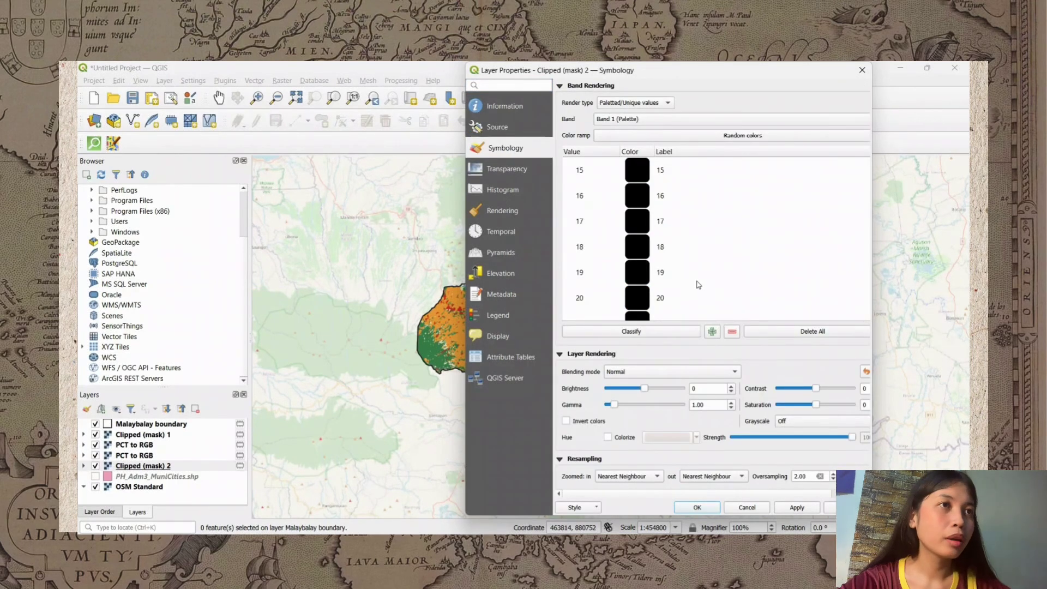
scroll(699, 284, up, 5)
scroll(699, 284, up, 1)
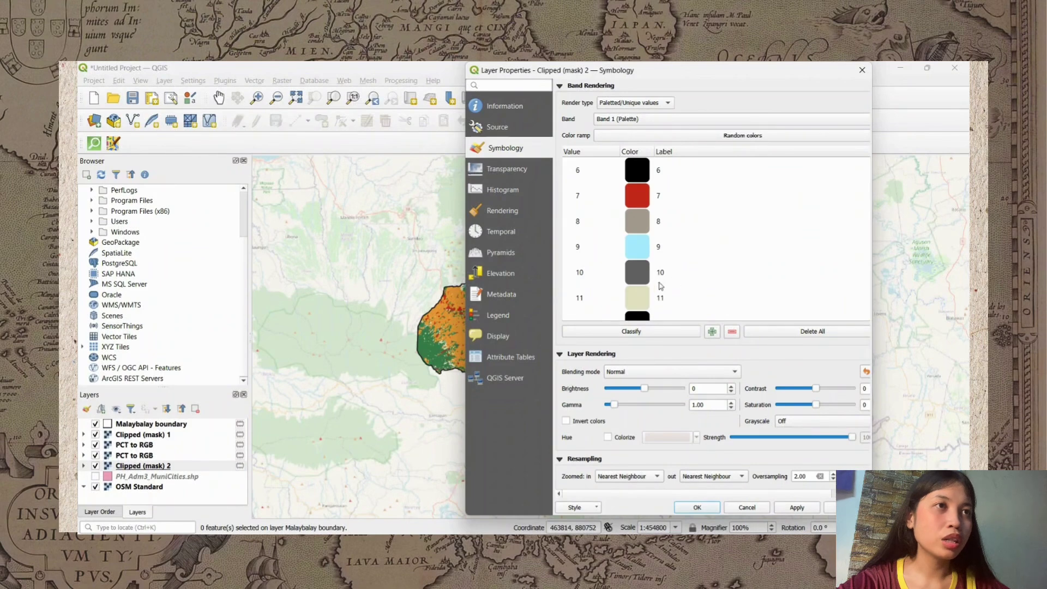
scroll(651, 297, down, 1)
click(636, 246)
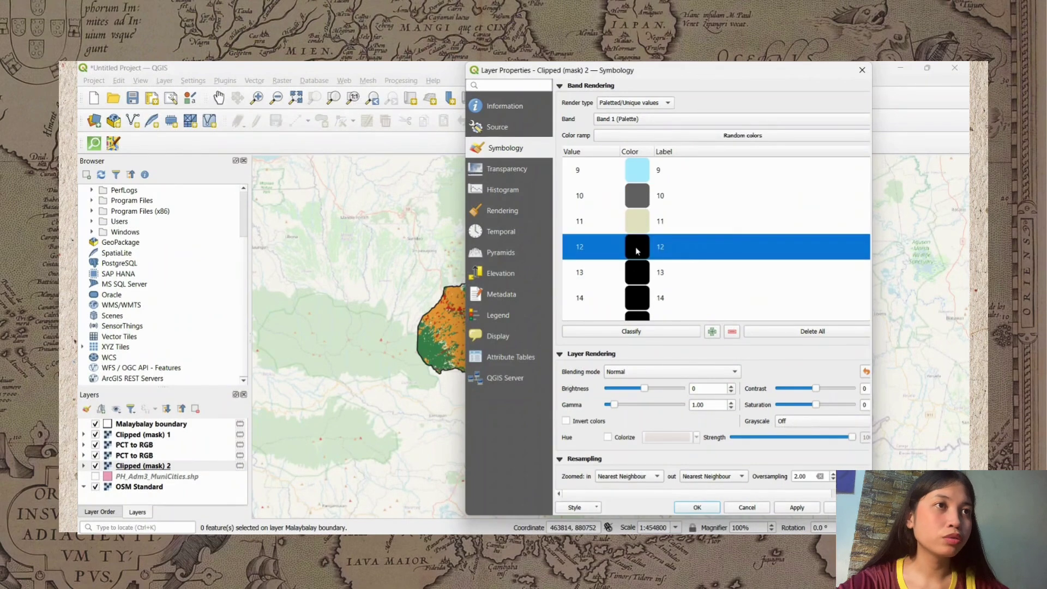
scroll(693, 286, down, 20)
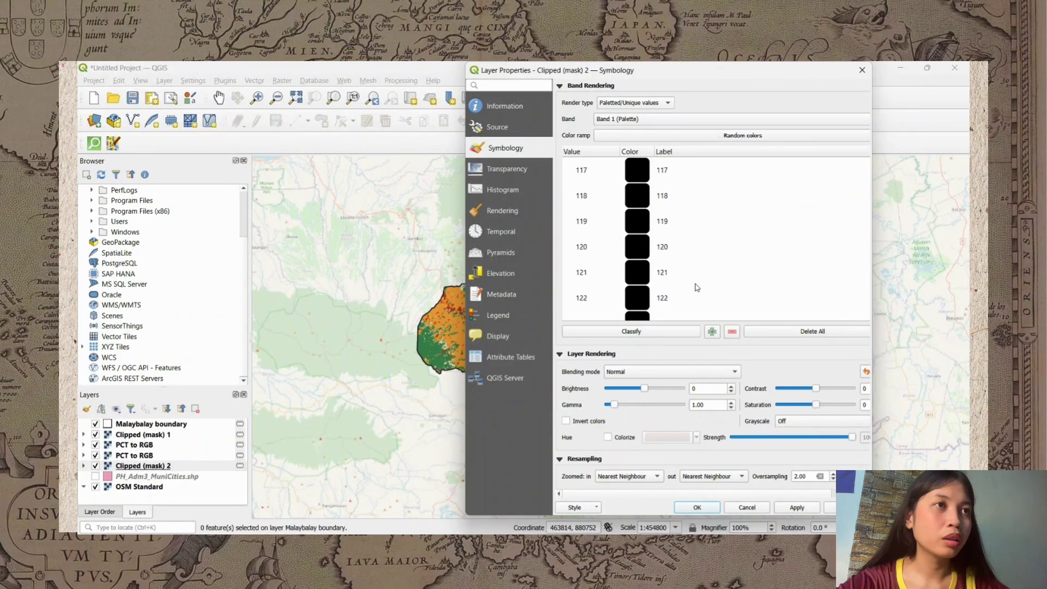
scroll(696, 293, down, 20)
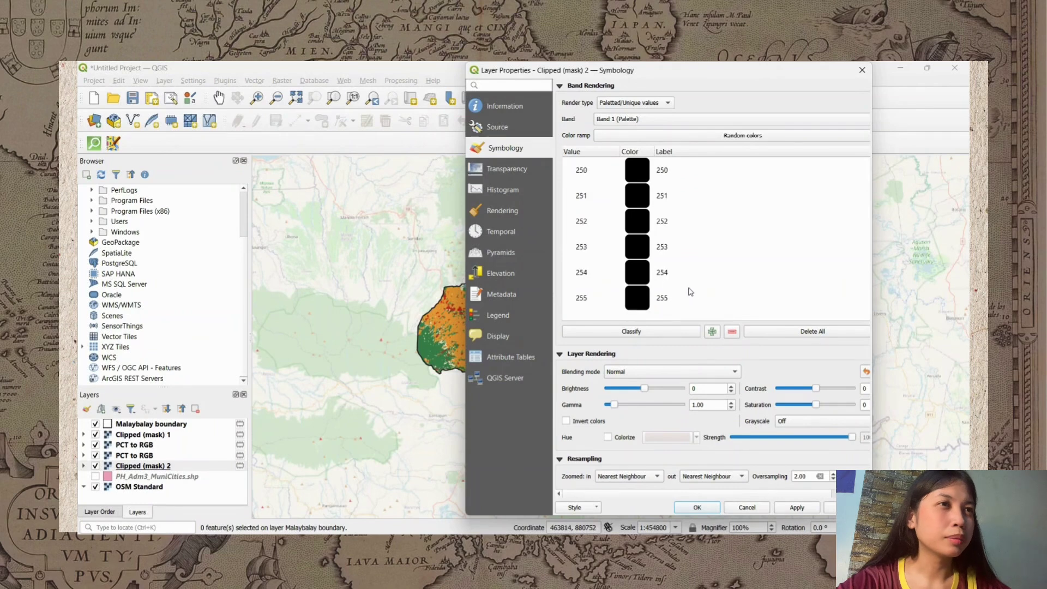
shift+click(641, 302)
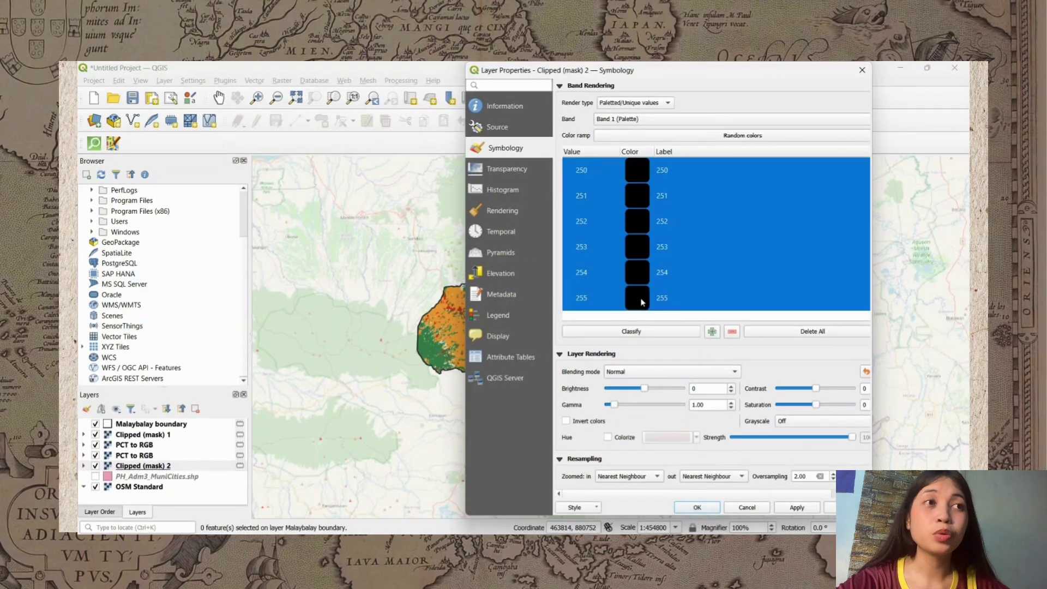
click(731, 331)
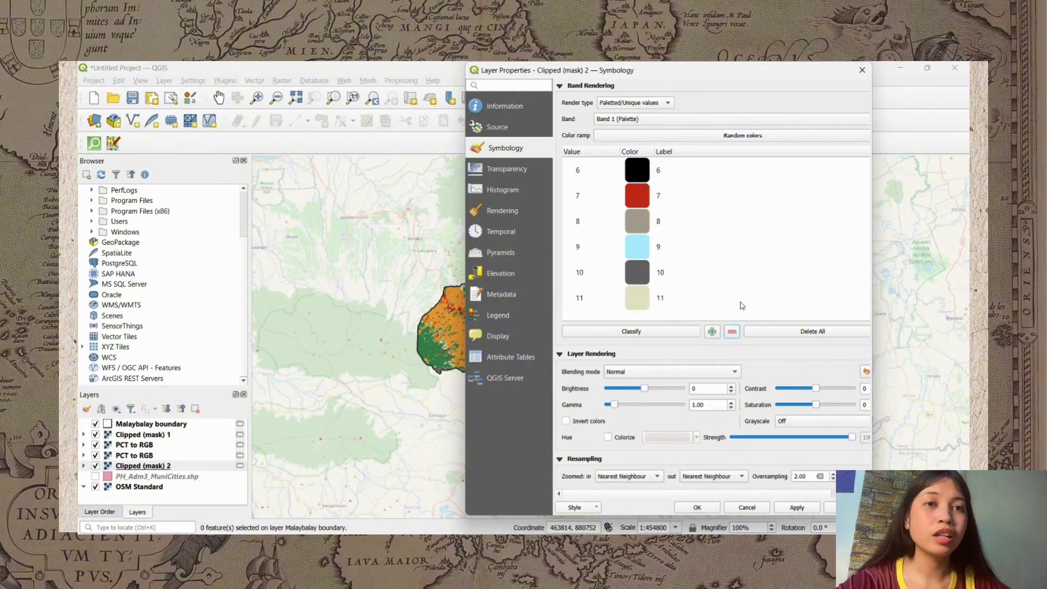
click(795, 510)
click(699, 508)
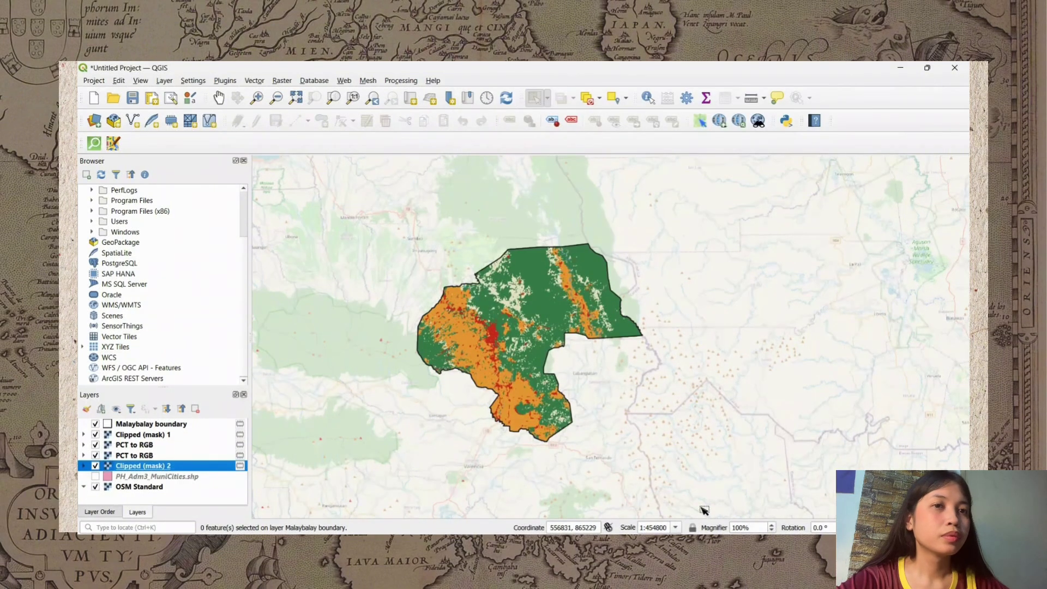
scroll(698, 499, up, 2)
scroll(473, 292, down, 3)
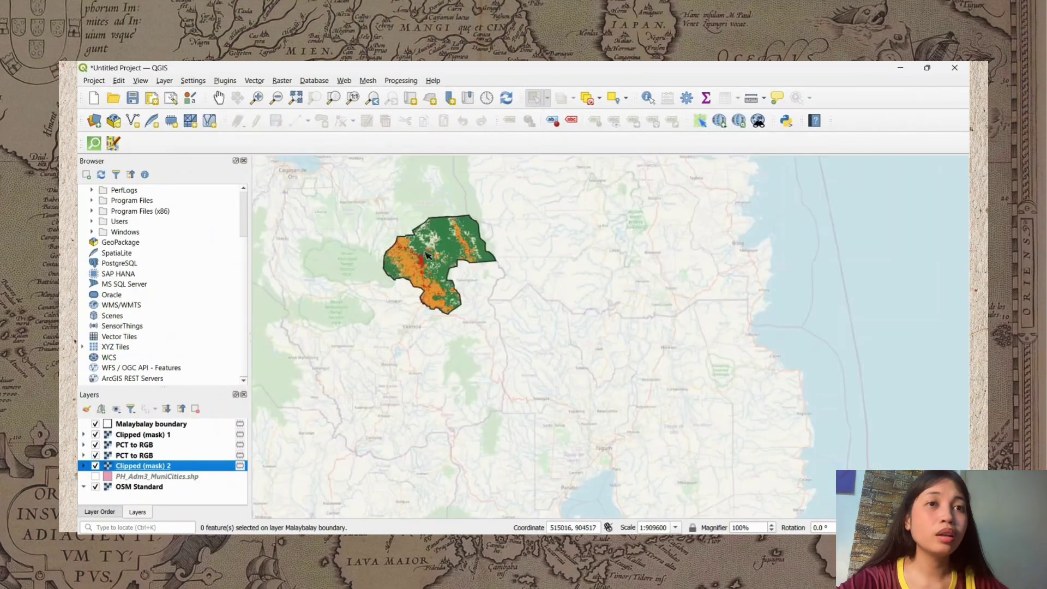
drag(424, 254, 421, 252)
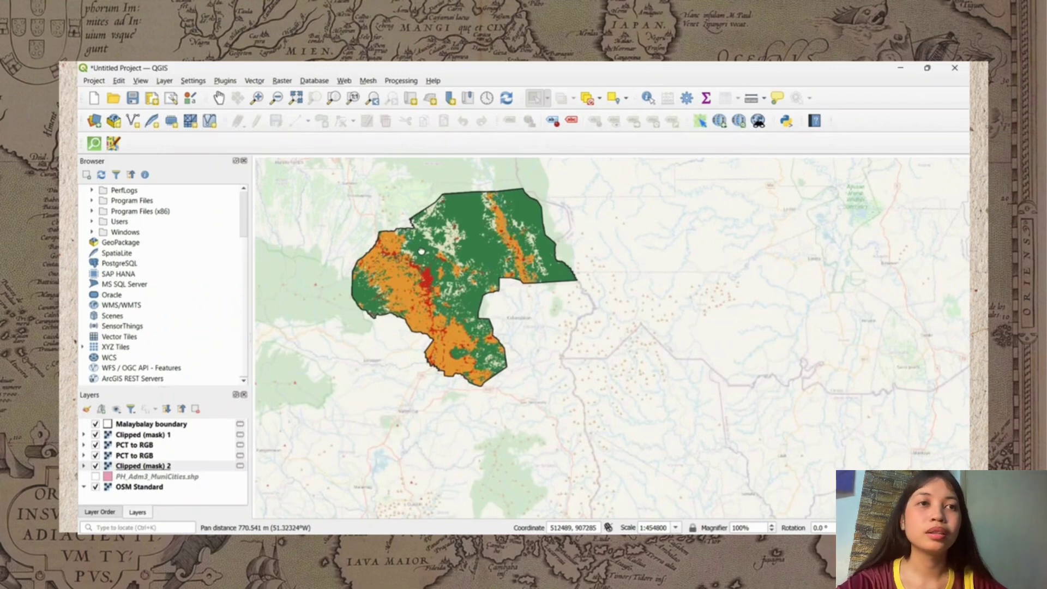
scroll(422, 251, up, 1)
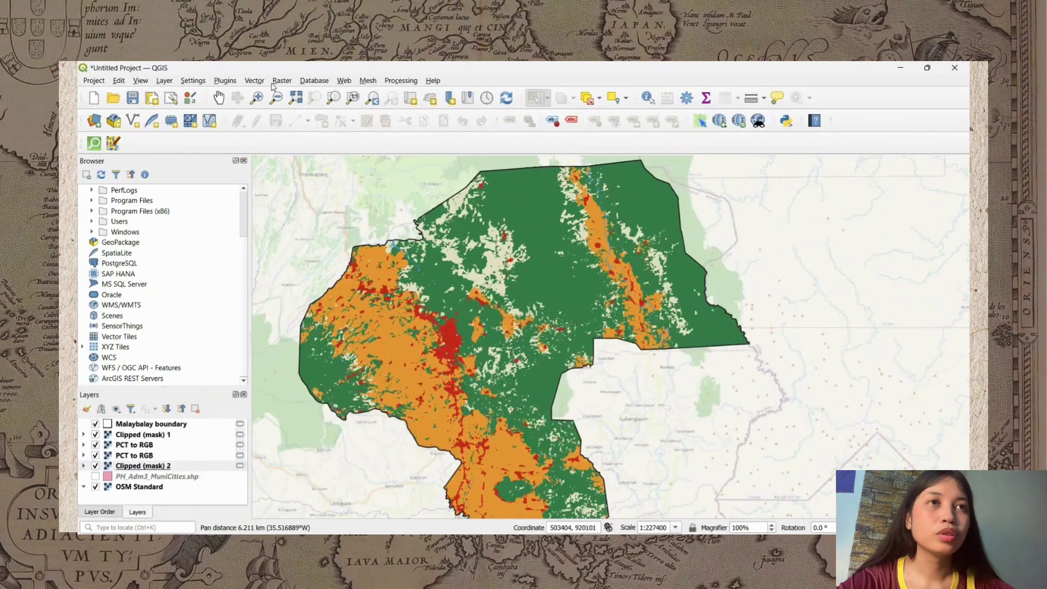
Merge the two PCT to RGB rasters into a temporary Float32 output and close the Merge tool.
click(278, 81)
click(273, 83)
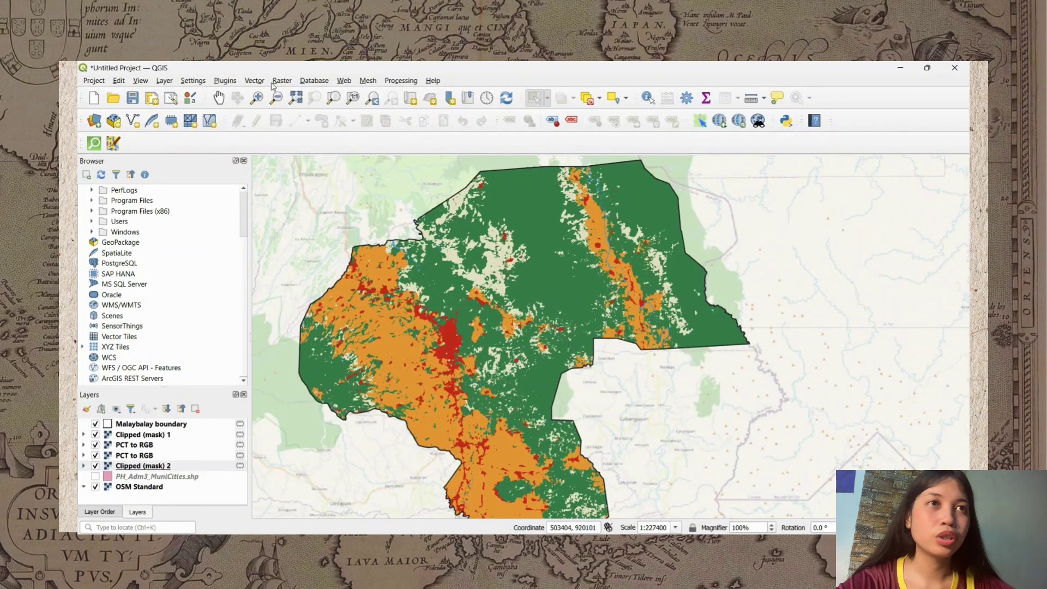
click(279, 81)
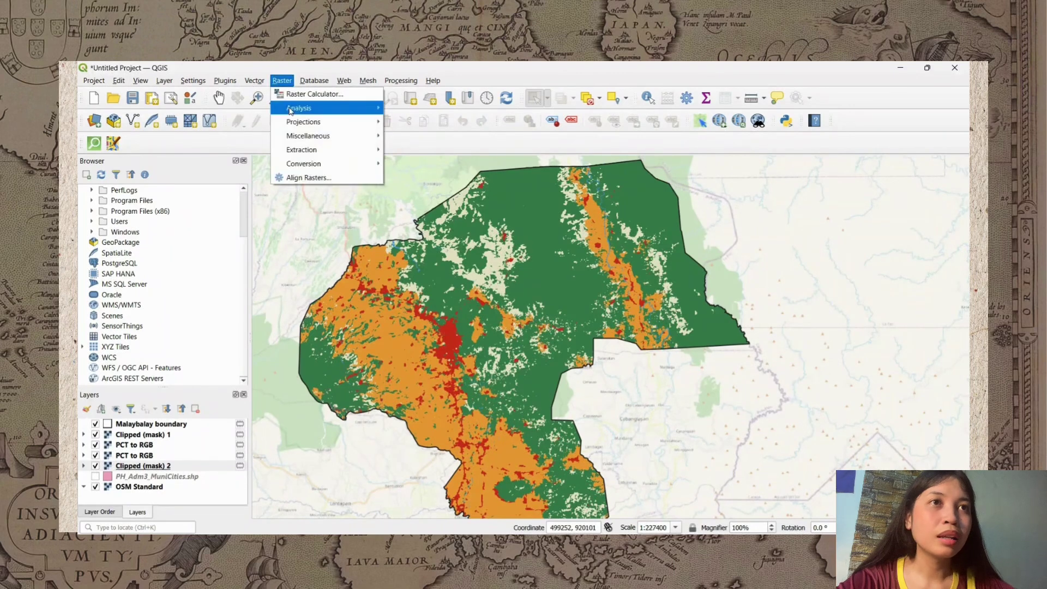
mouse_move(313, 136)
click(408, 164)
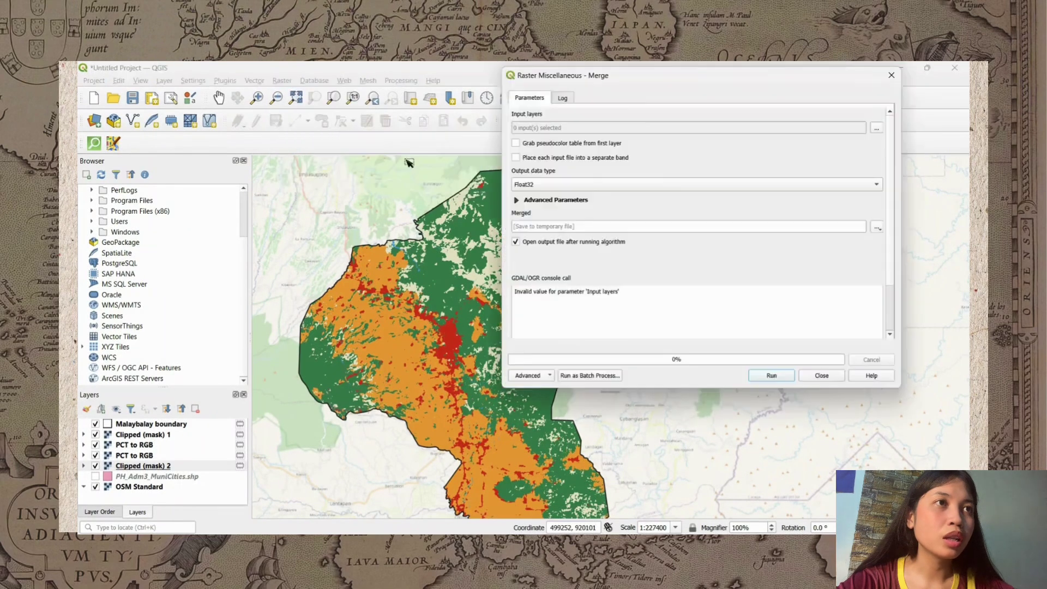
click(876, 128)
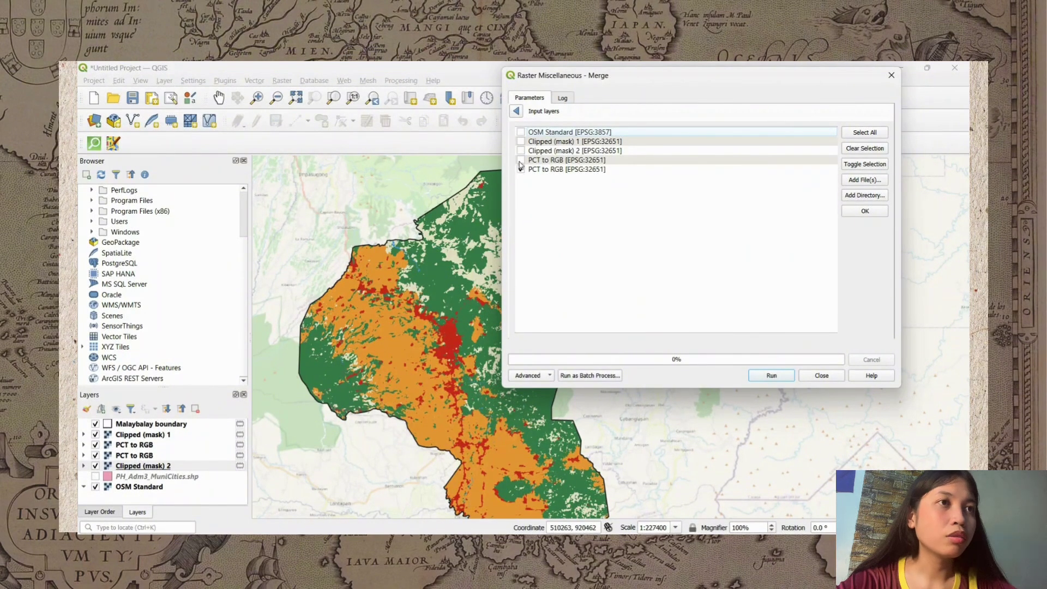
click(770, 376)
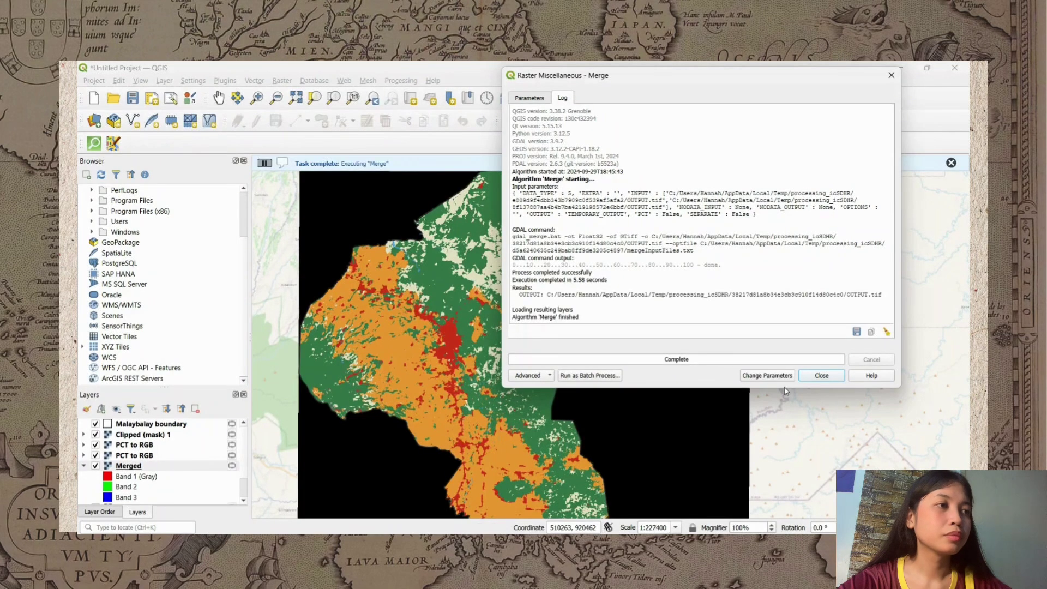
click(819, 375)
scroll(542, 351, down, 1)
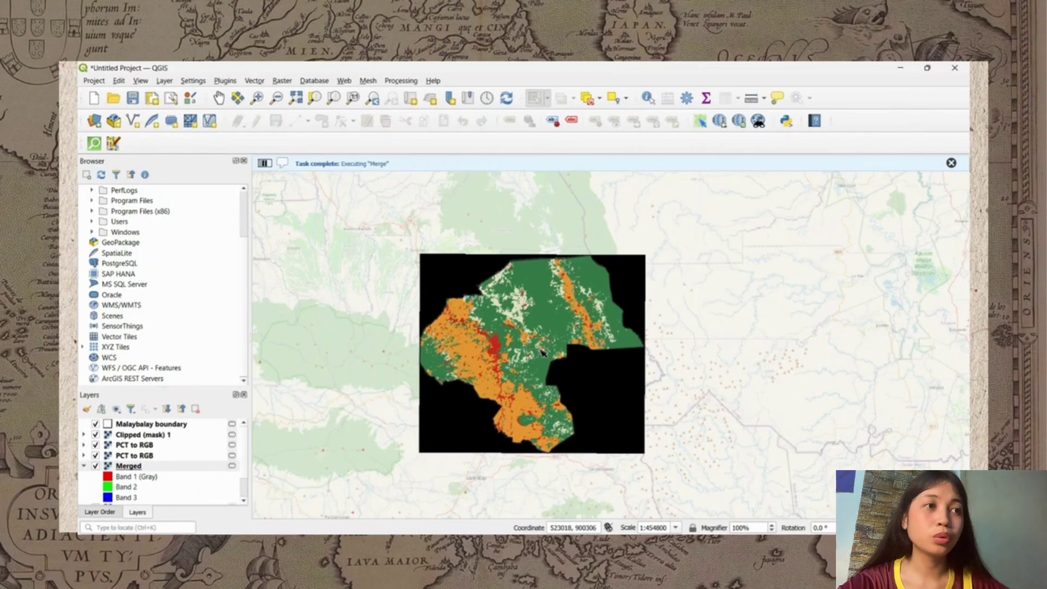
scroll(542, 352, up, 1)
scroll(542, 352, down, 1)
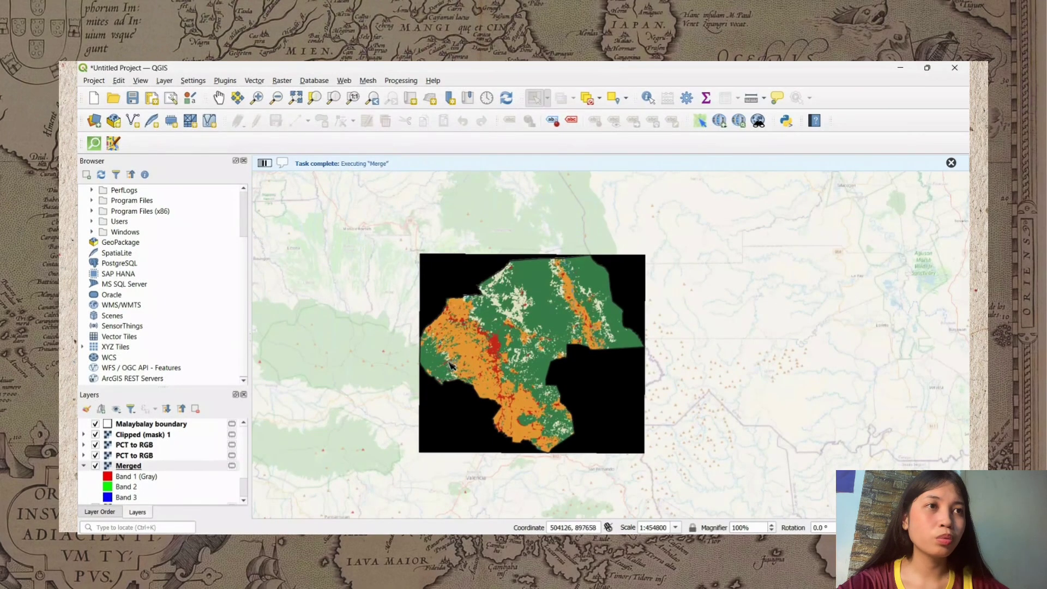
drag(664, 361, 622, 380)
scroll(616, 384, up, 1)
scroll(612, 385, down, 1)
Set the Merged layer's additional NoData value to 0, display NoData with no color, and apply the transparency settings.
right_click(138, 468)
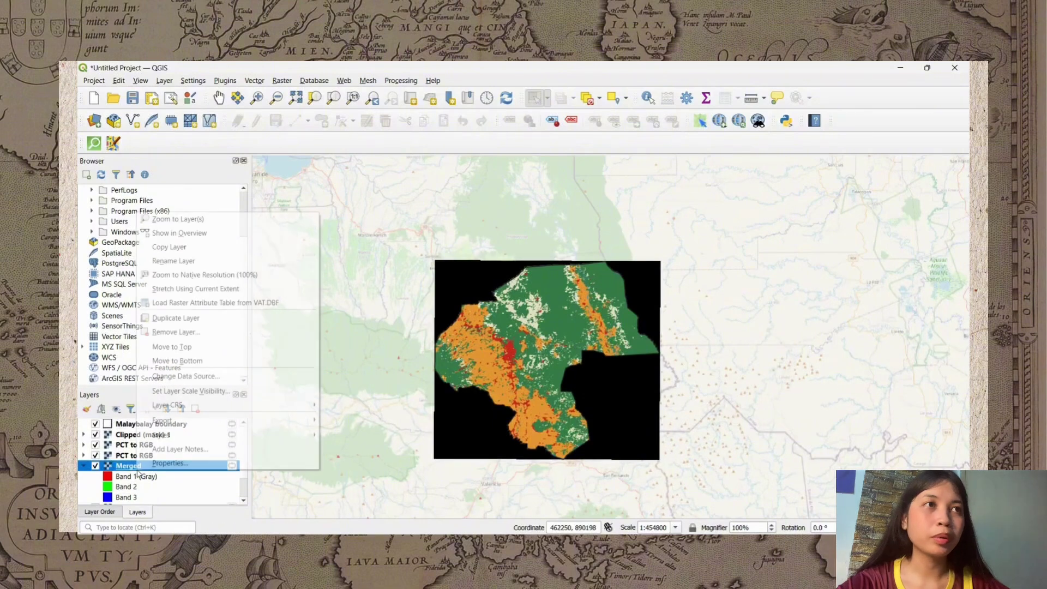
click(167, 463)
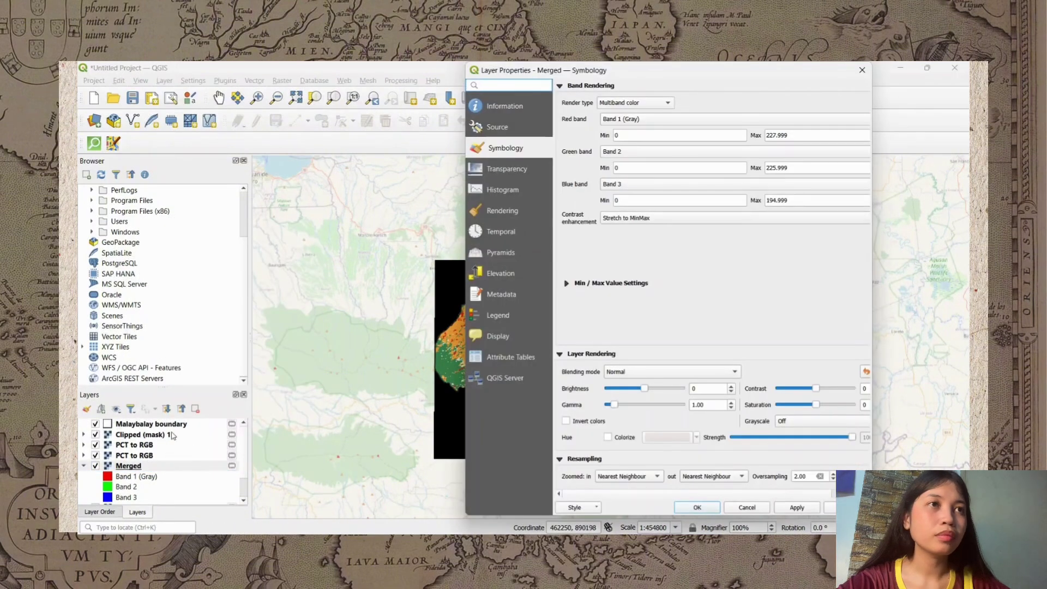
click(502, 169)
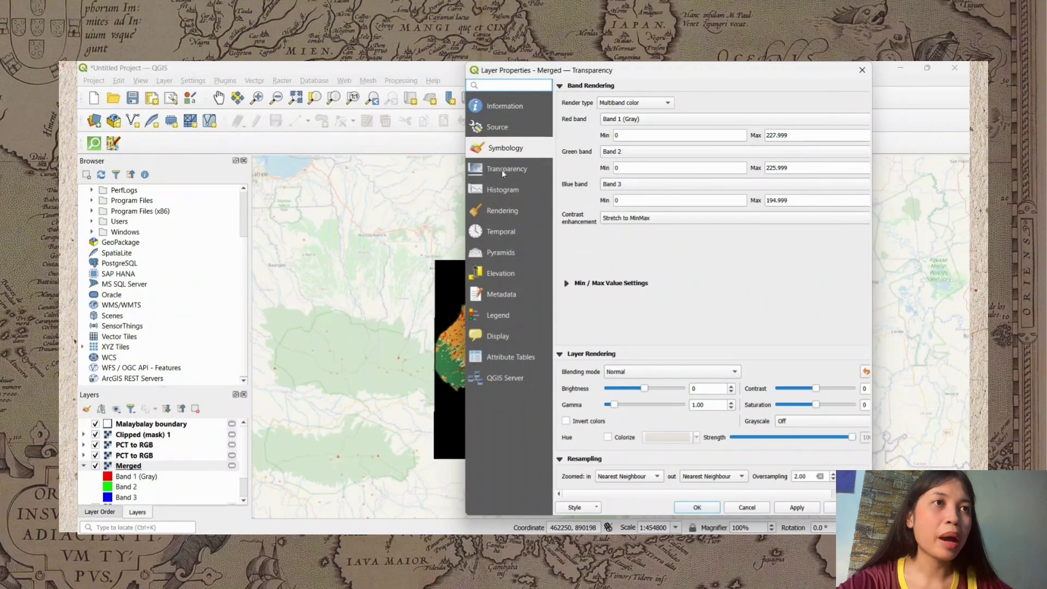
click(826, 102)
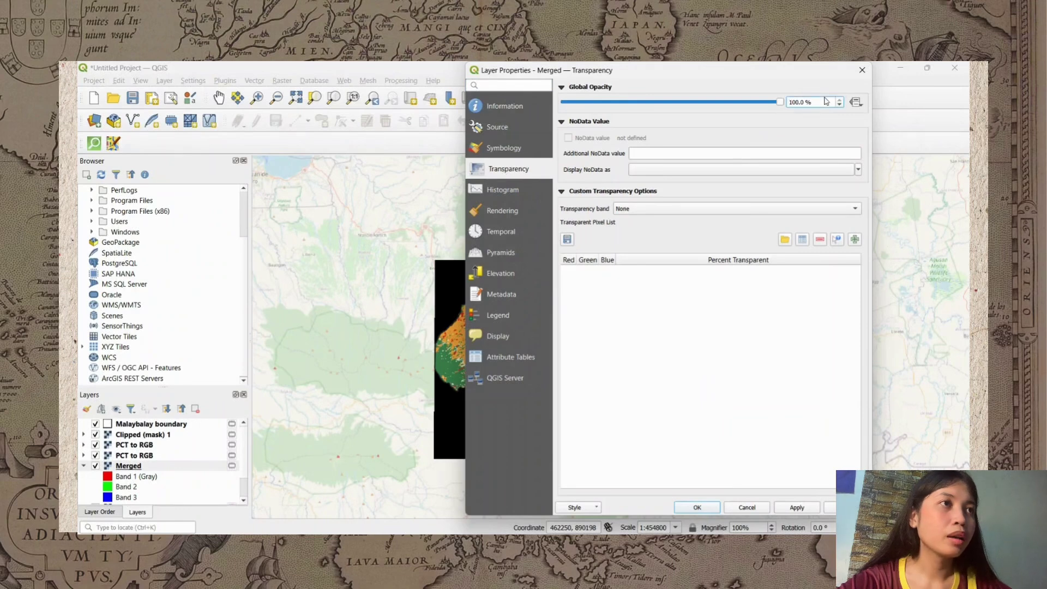
click(783, 154)
text(0)
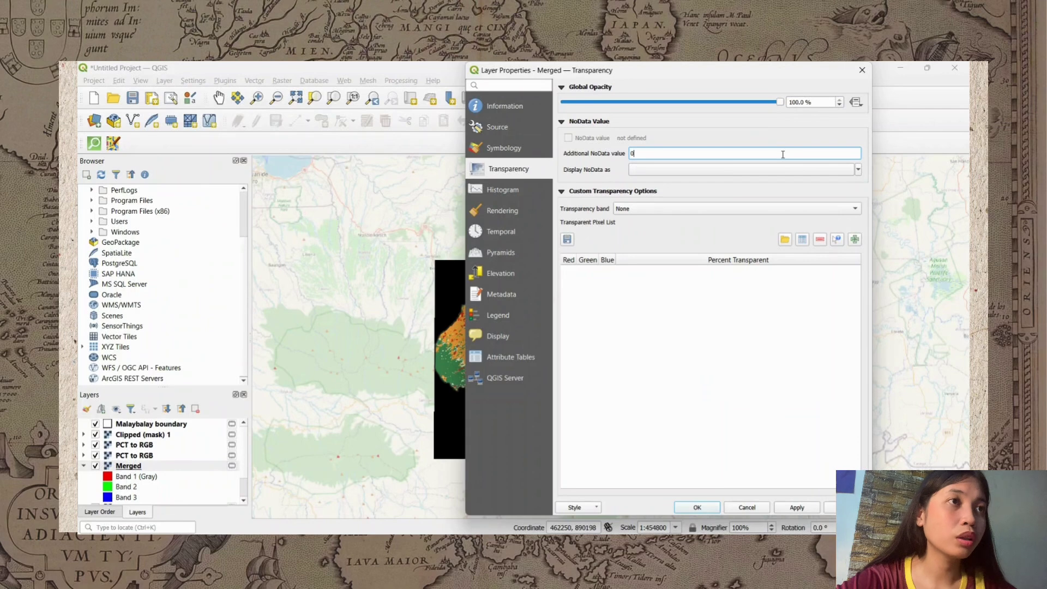
click(858, 169)
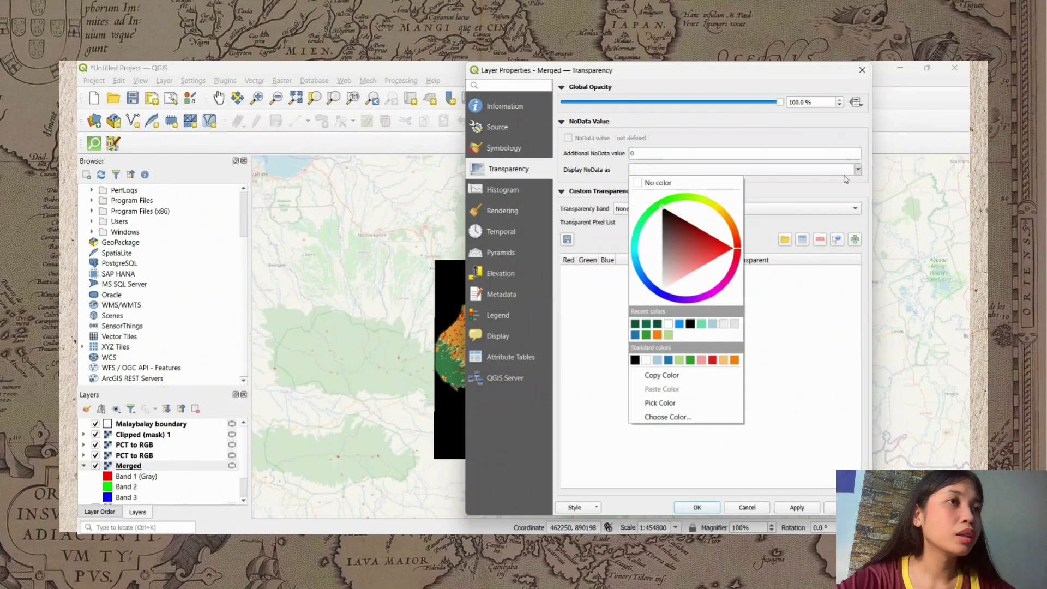
click(660, 185)
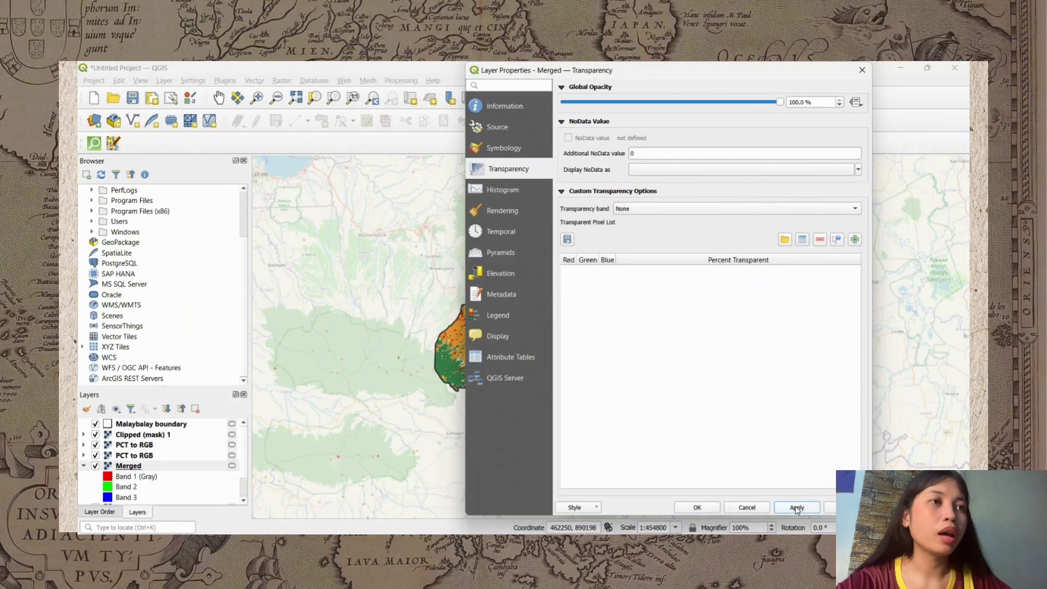
click(703, 506)
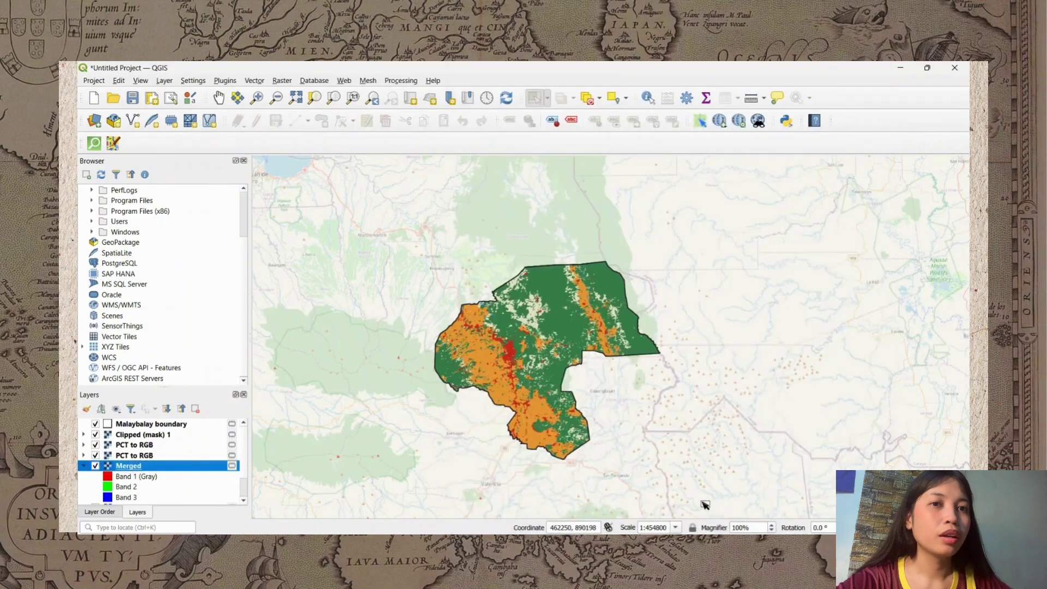
scroll(767, 163, down, 1)
scroll(742, 232, up, 1)
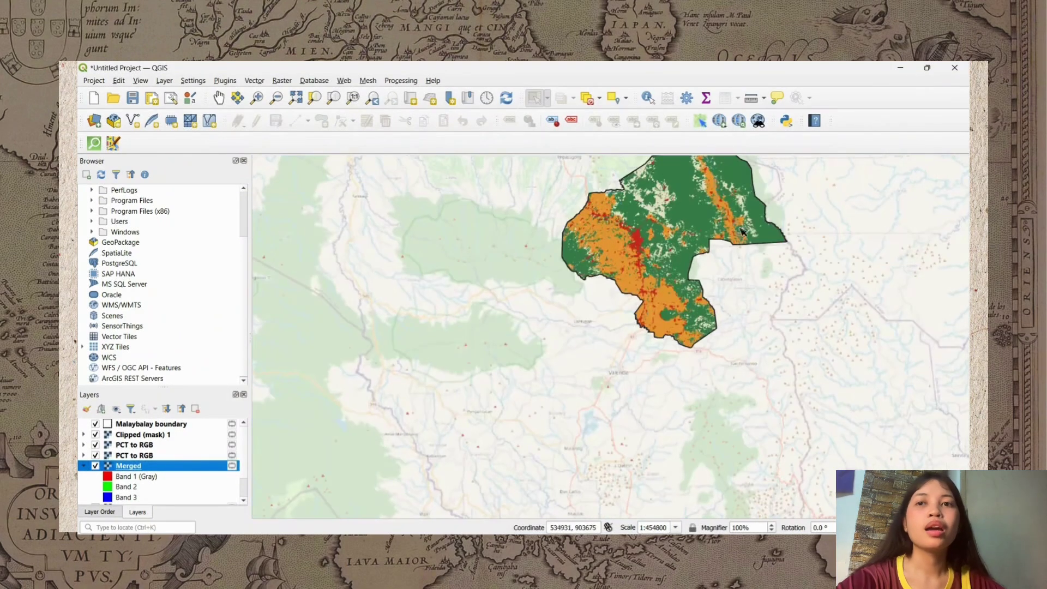
drag(742, 232, 657, 306)
scroll(657, 306, up, 1)
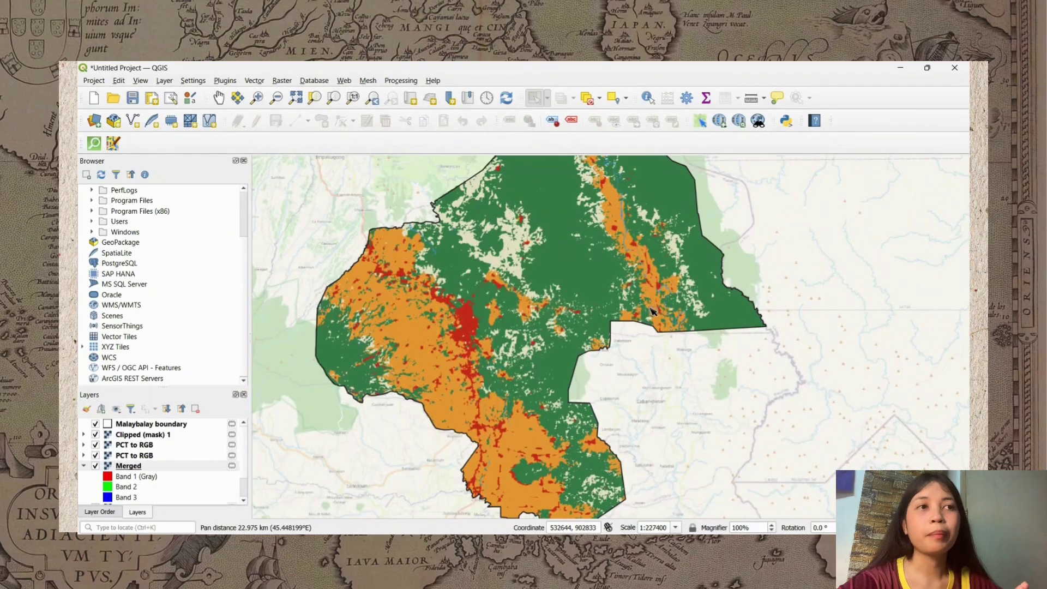
scroll(653, 311, down, 1)
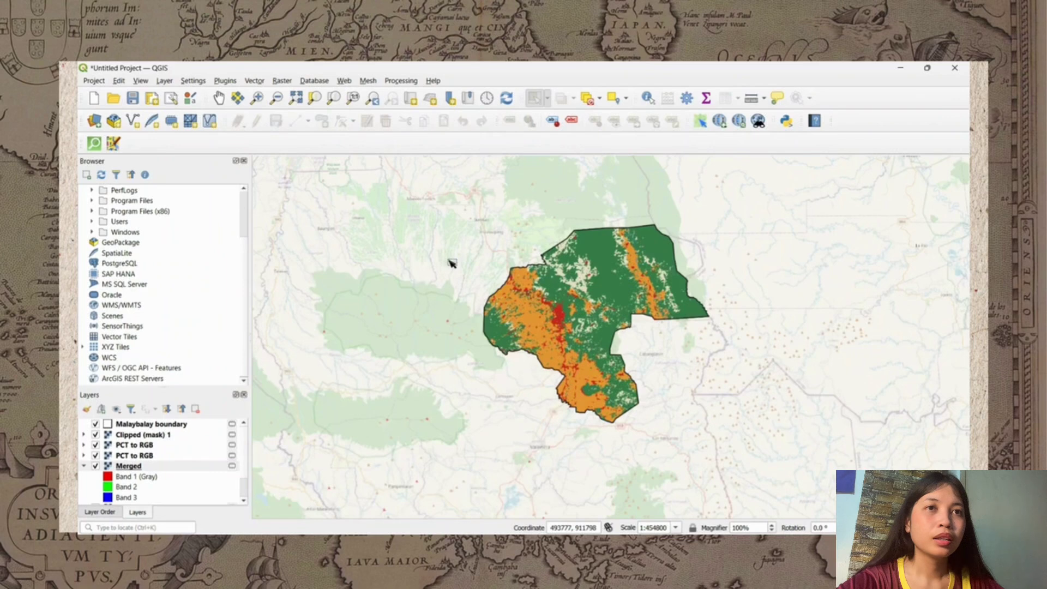
Create a new print layout titled "LULC in Malaybalay".
click(95, 82)
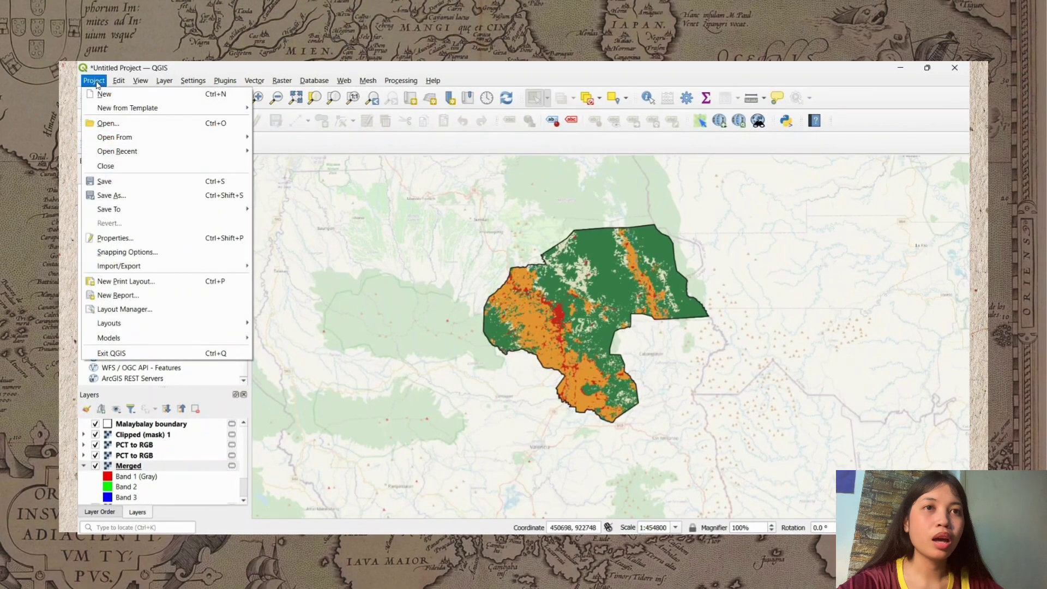
click(117, 283)
text(LU)
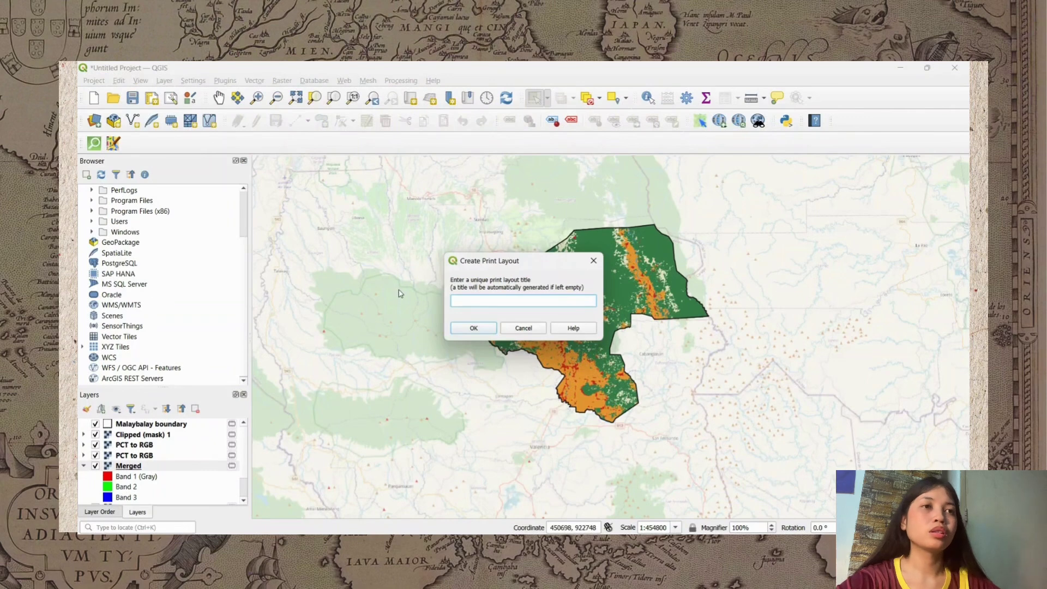
text(L)
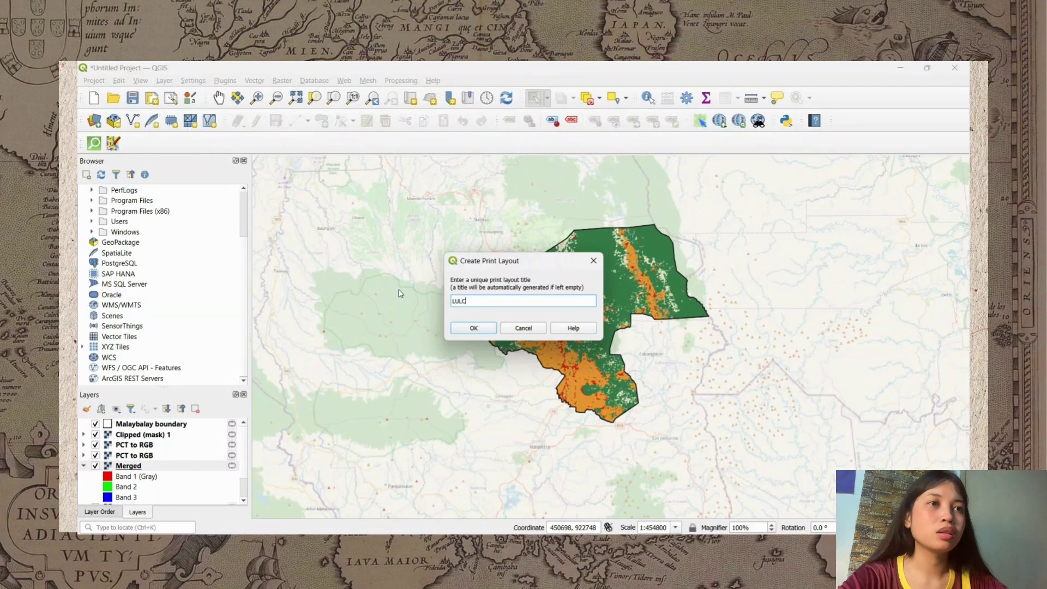
text(C_Malaybala)
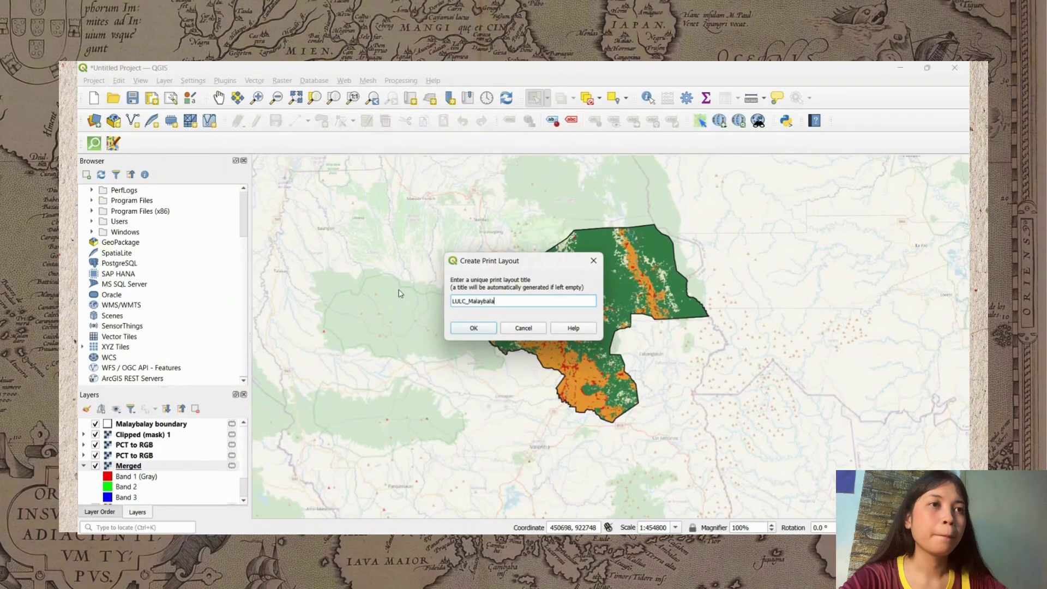
text(y)
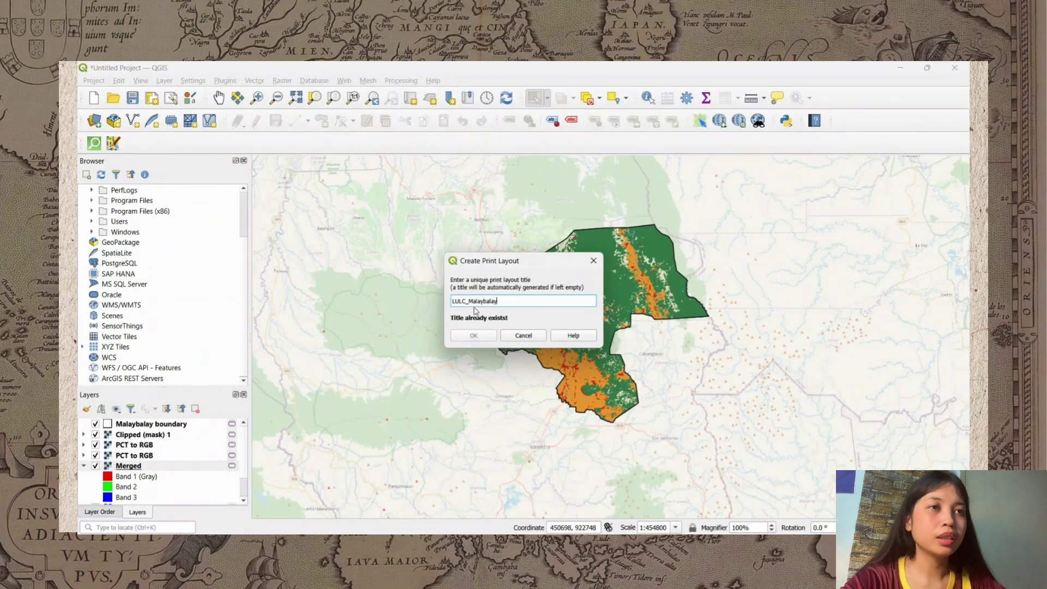
double_click(499, 302)
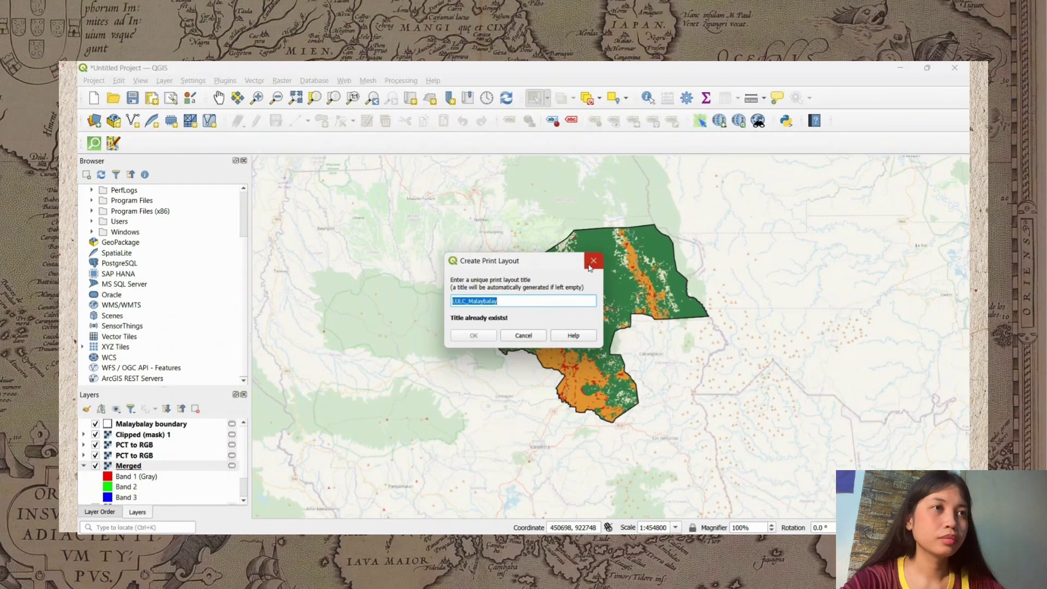
click(528, 299)
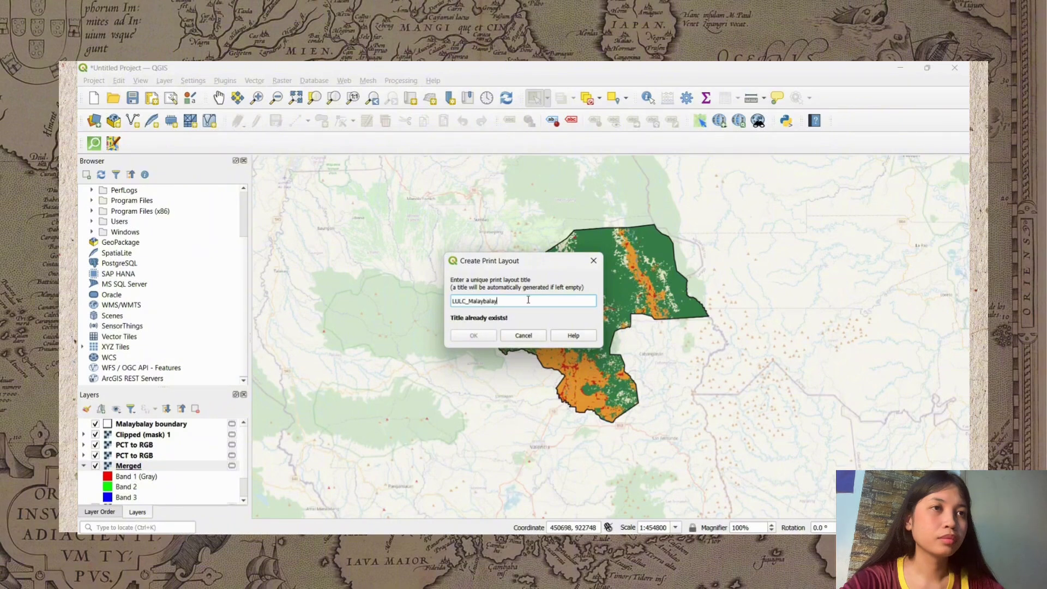
text(City)
key(Return)
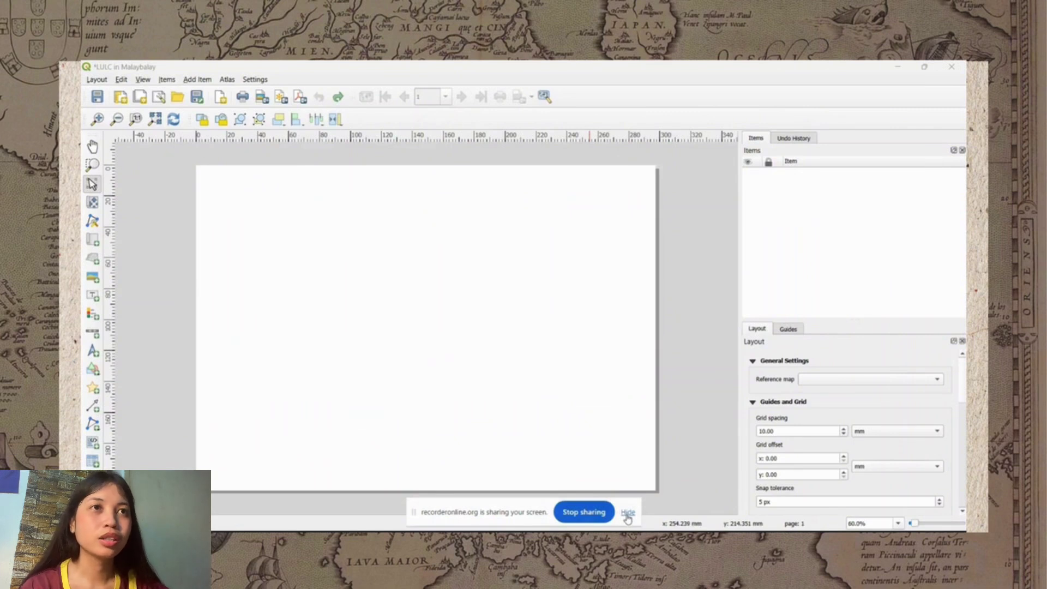
Add a map item that nearly fills the page, leaving a narrow margin on all sides.
click(627, 513)
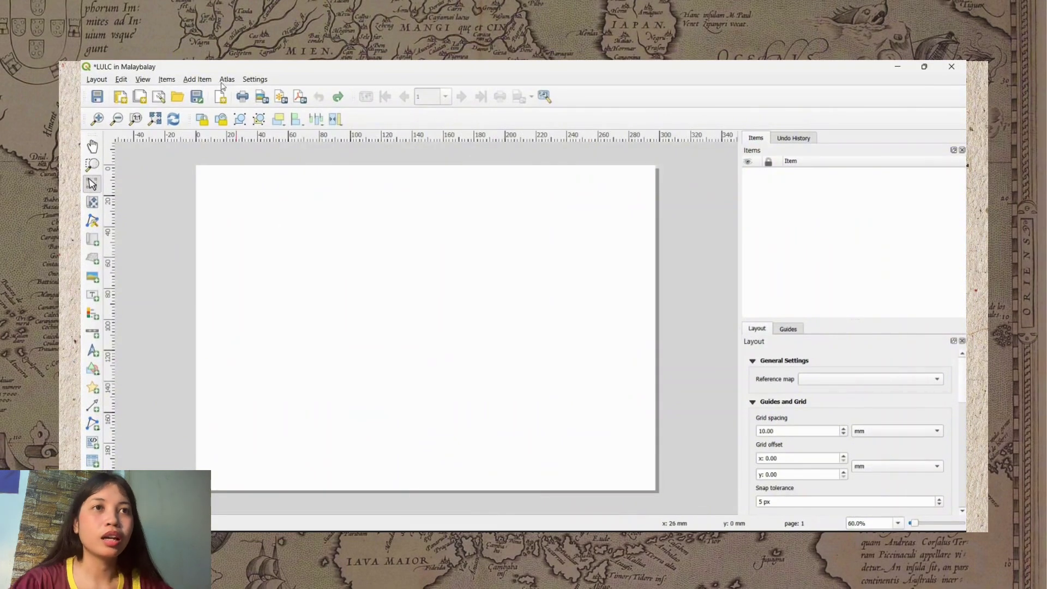
click(206, 81)
click(212, 93)
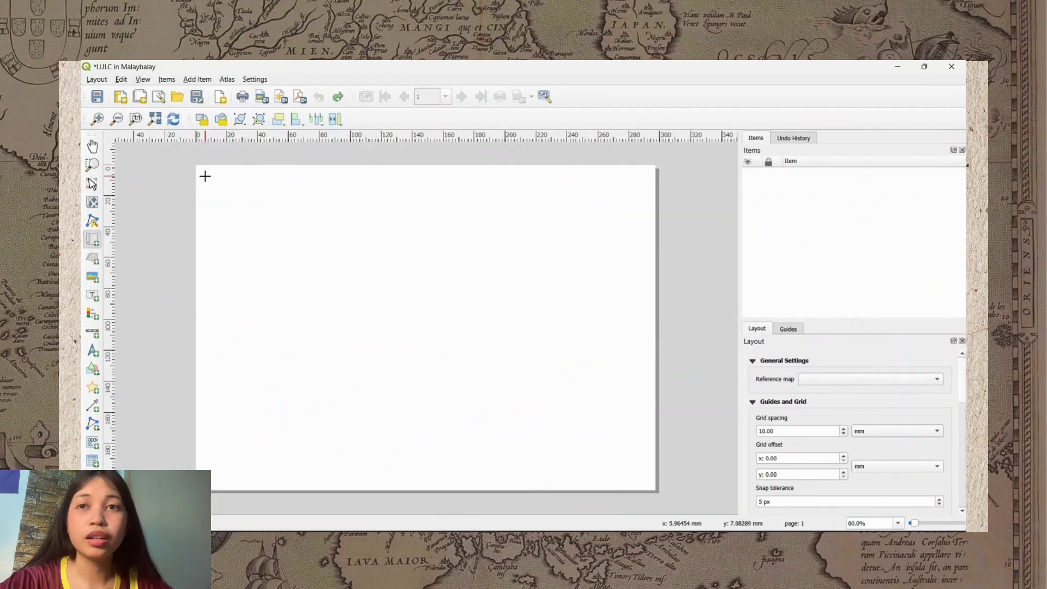
drag(208, 175, 643, 479)
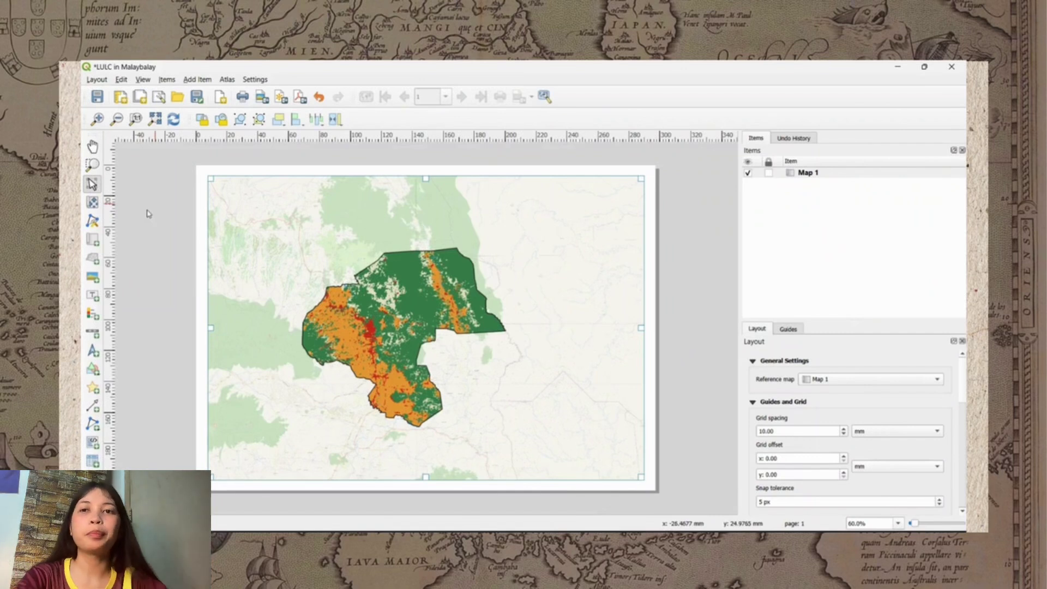
Draw a rectangle slightly larger than the map as a border and place it beneath Map 1 in the item order.
click(93, 368)
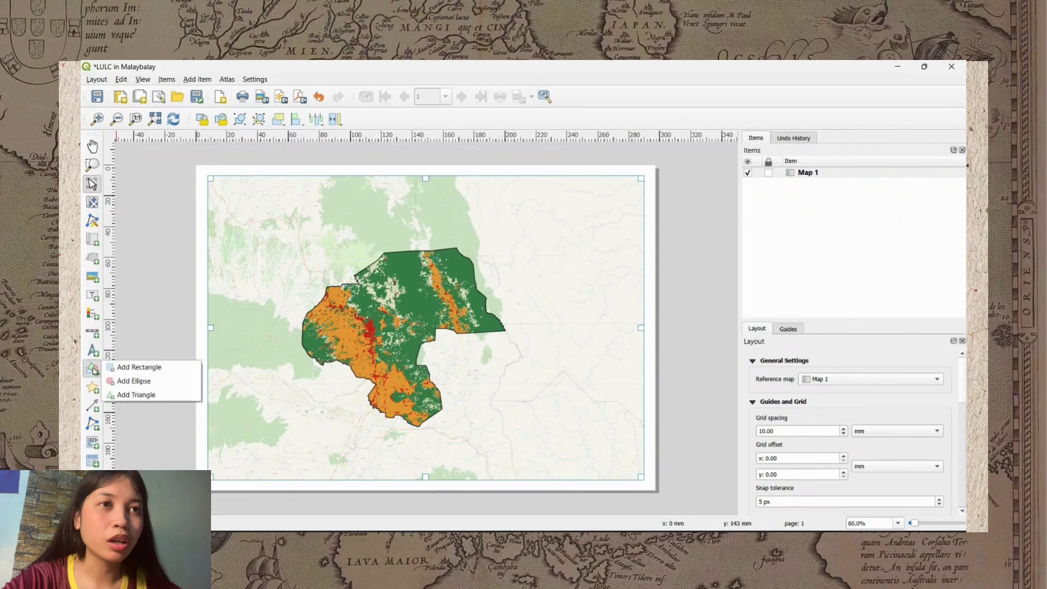
click(117, 369)
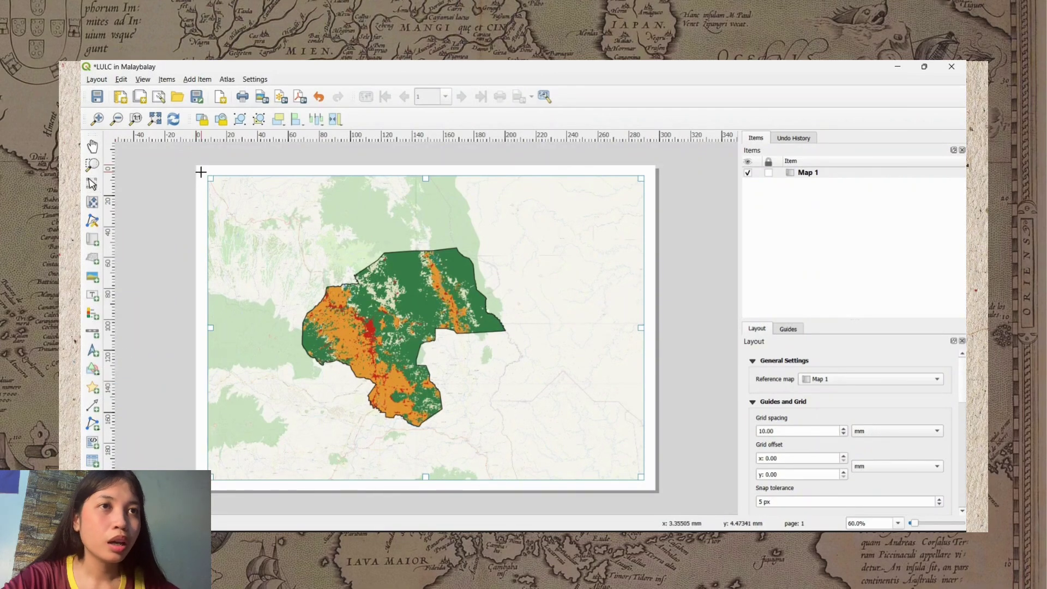
drag(202, 171, 648, 485)
drag(808, 175, 813, 195)
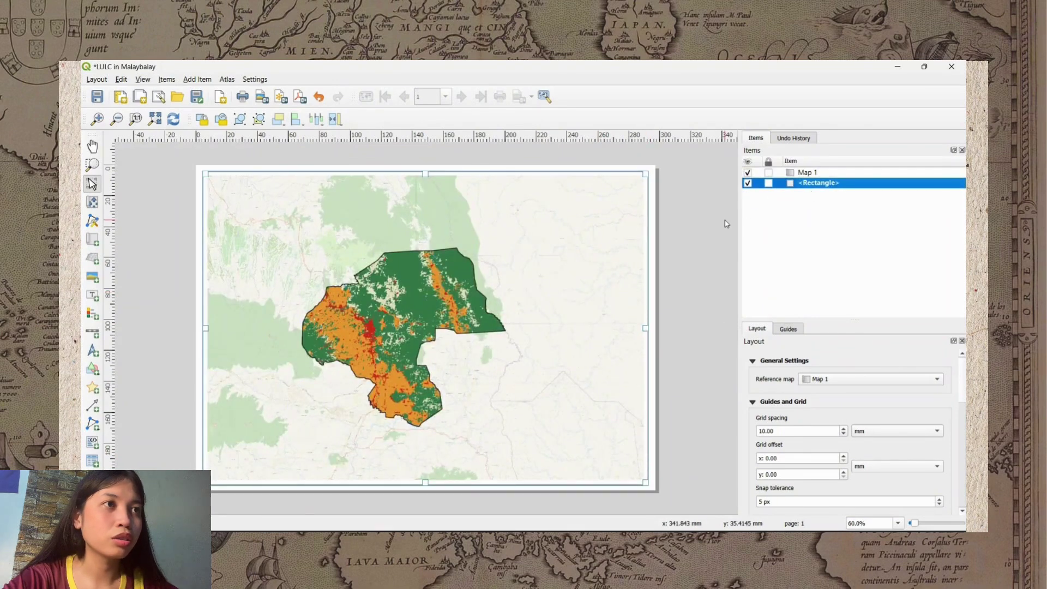
Shift the map content slightly to the right within its frame and open the item properties of Map 1.
key(c)
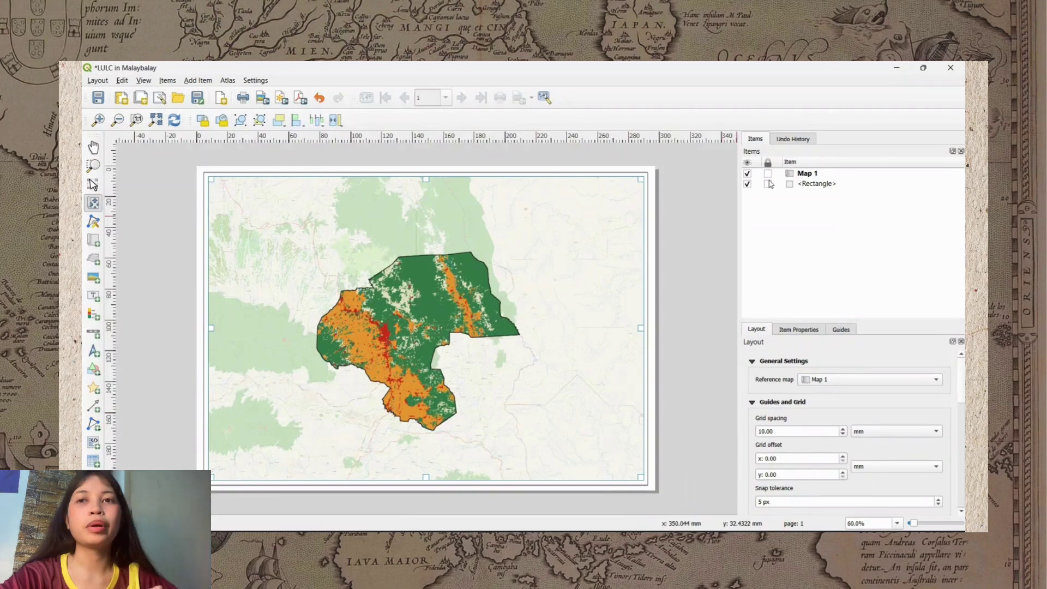
click(794, 175)
click(801, 185)
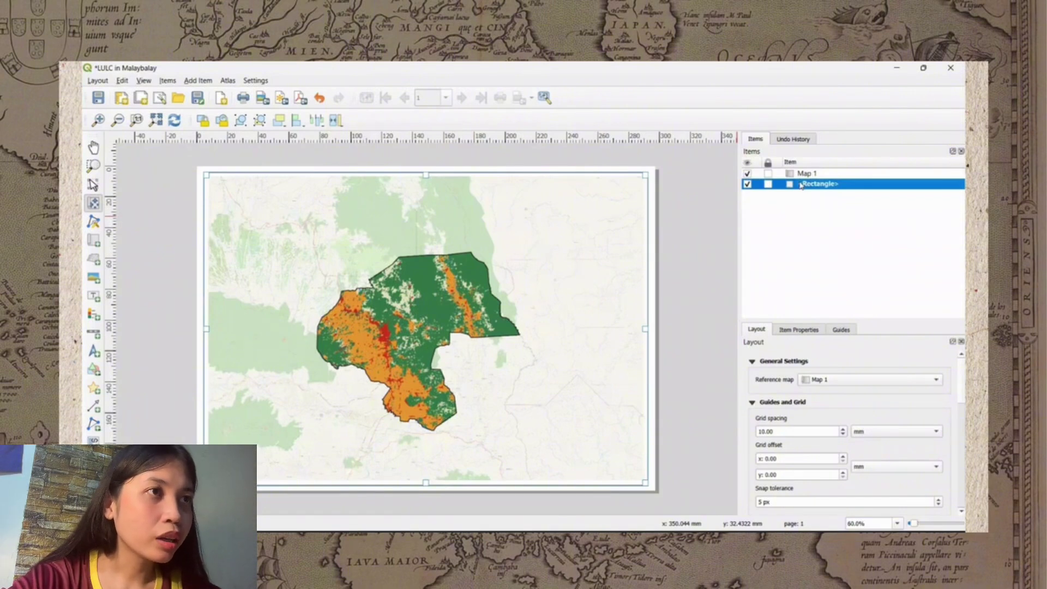
click(804, 173)
right_click(804, 174)
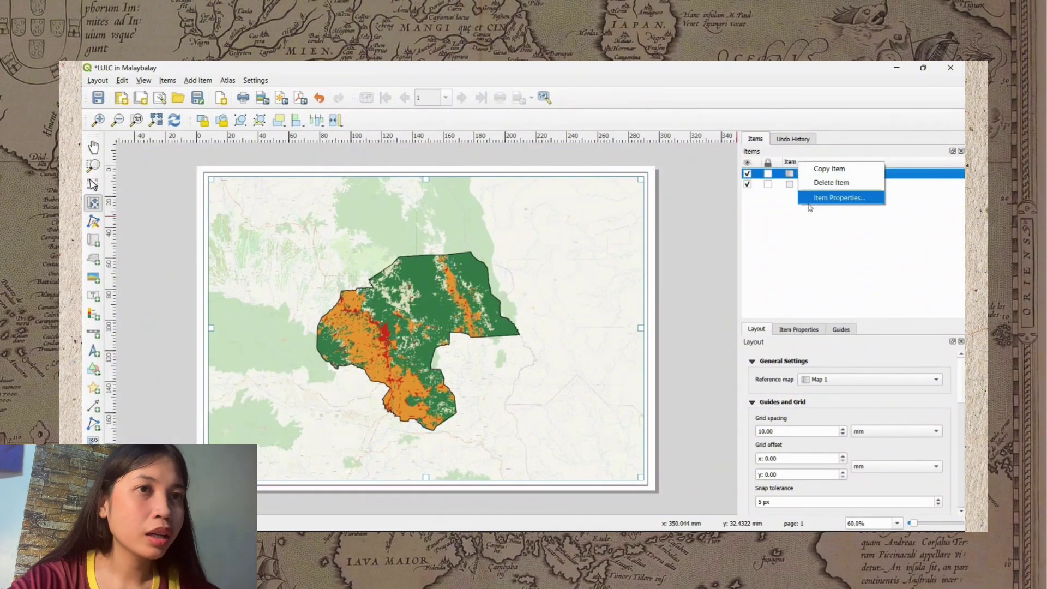
click(811, 208)
right_click(805, 176)
click(815, 196)
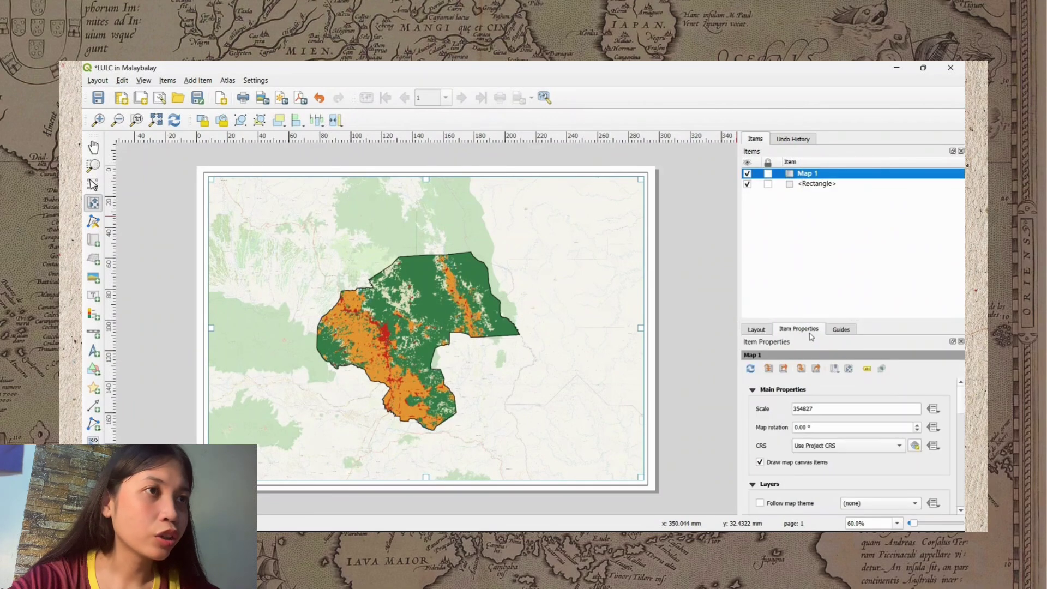
Try a scale of 200000 for Map 1.
click(818, 408)
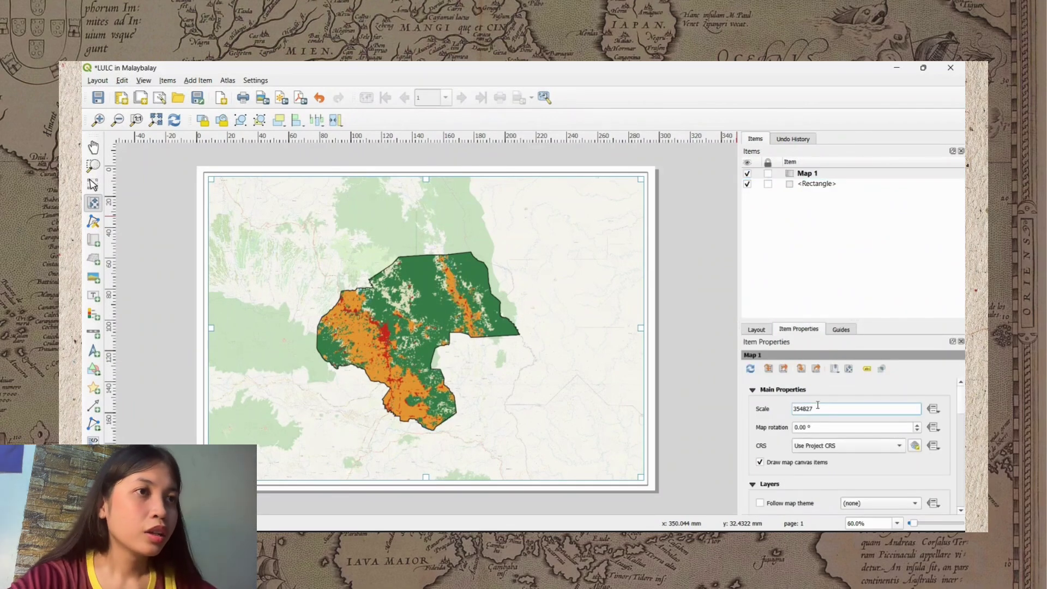
double_click(817, 407)
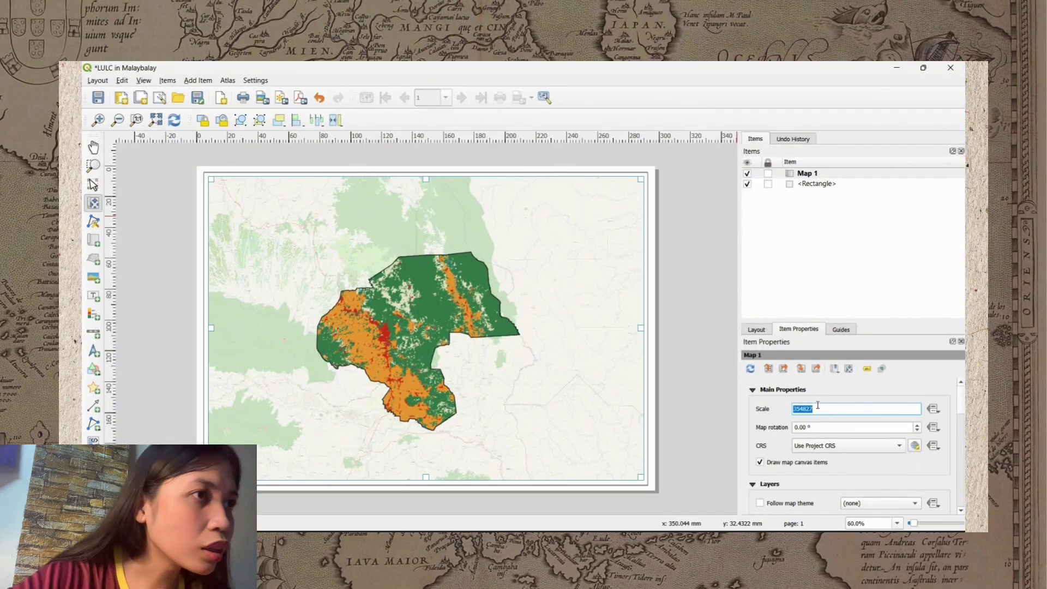
text(2)
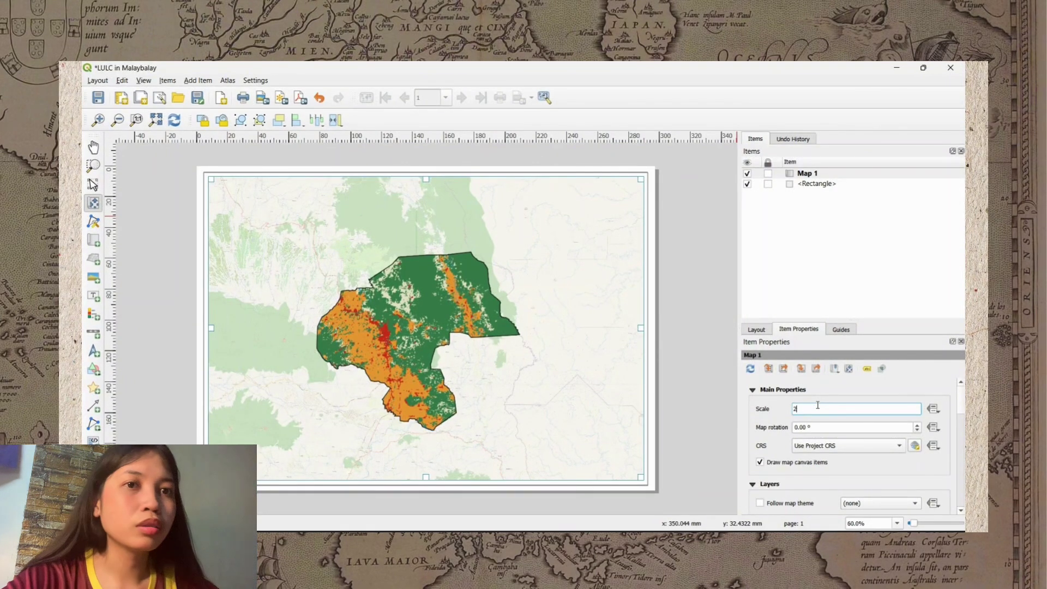
text(00000)
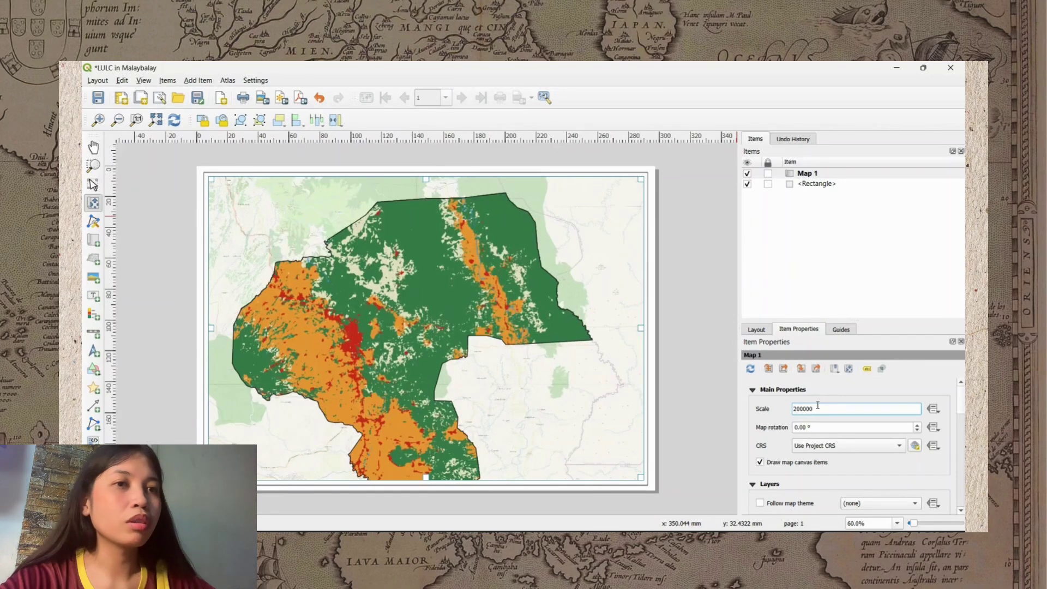
Set the scale of Map 1 to 280000 and nudge the map content slightly right and down within its frame.
double_click(817, 406)
text(30)
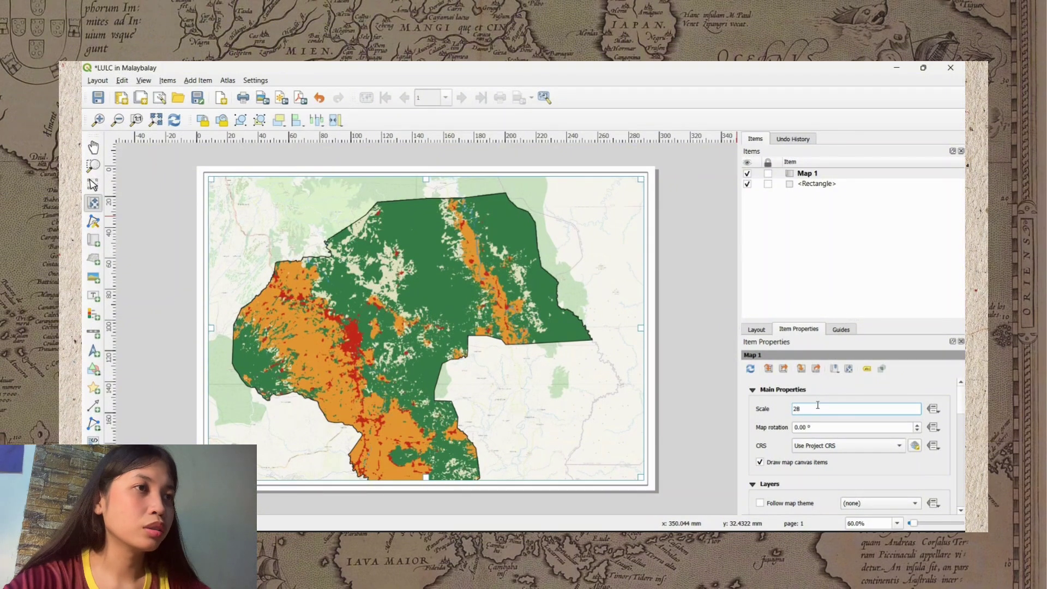
key(Return)
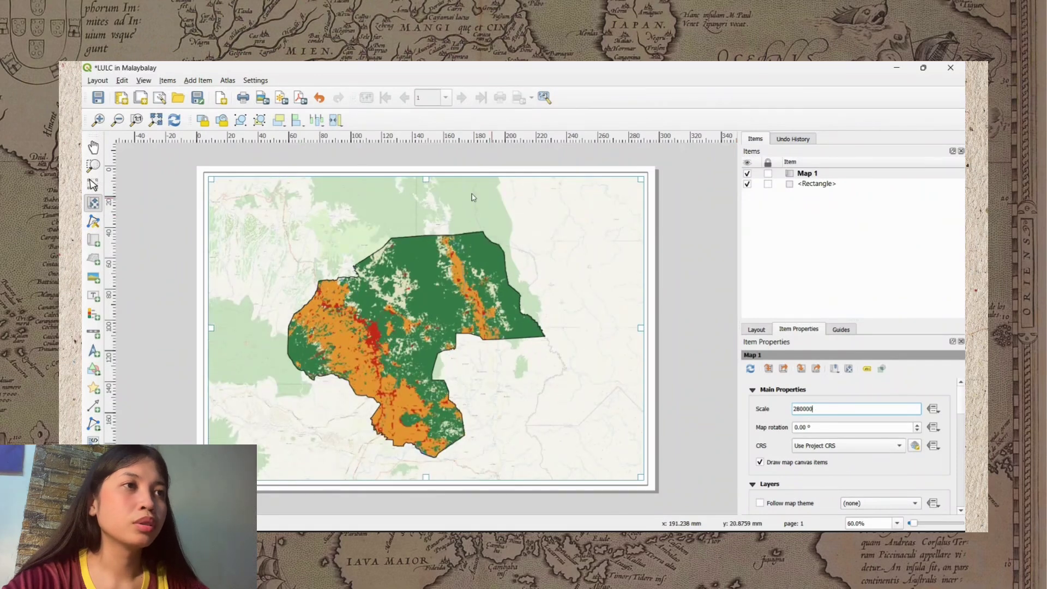
drag(375, 313, 380, 315)
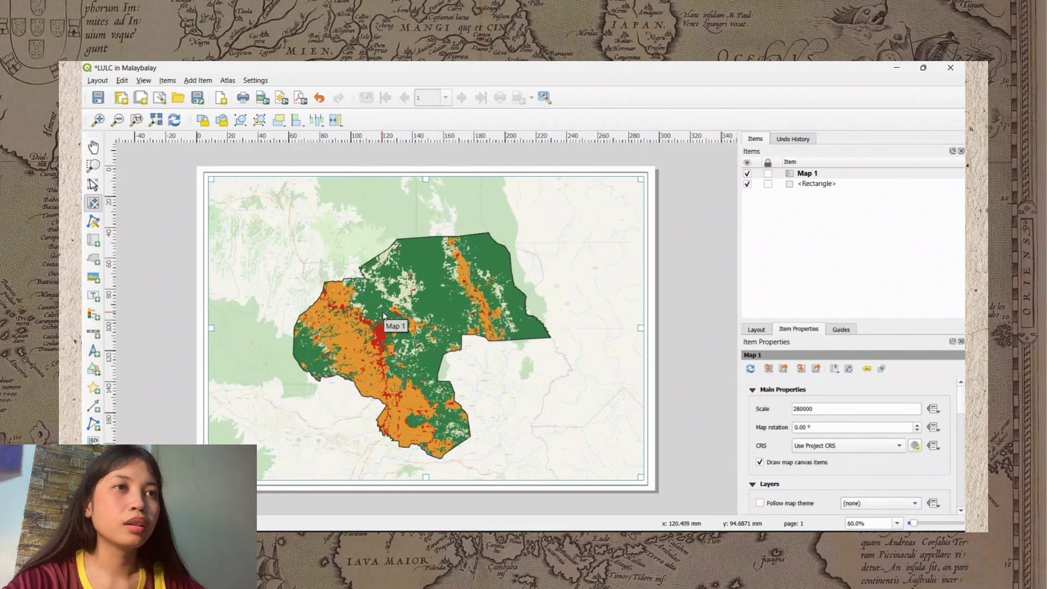
drag(387, 321, 389, 326)
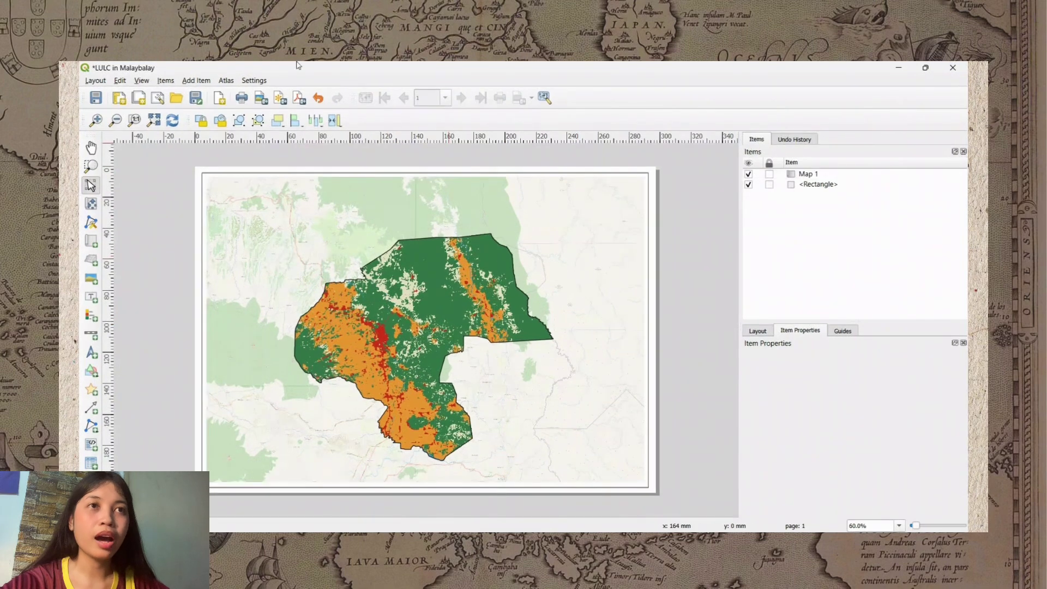
Add a scale bar over the lower-left area of the map.
click(192, 82)
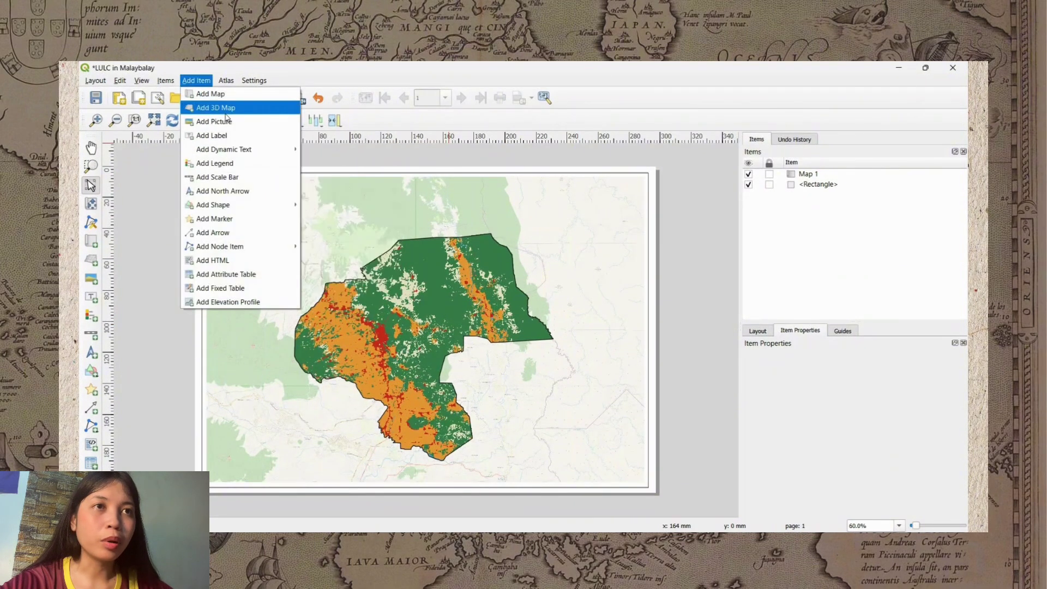
mouse_move(234, 206)
click(327, 205)
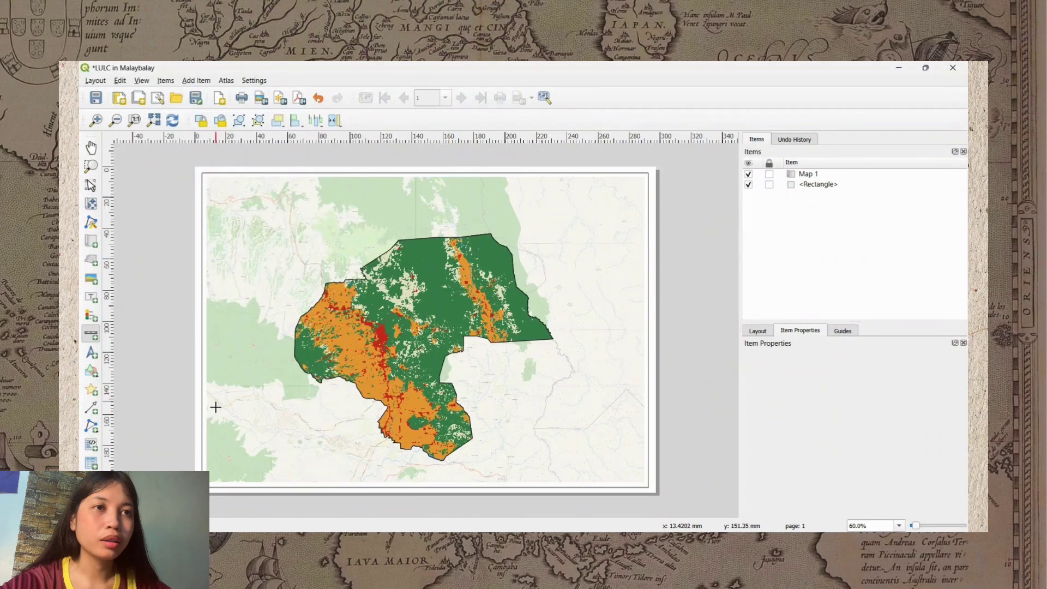
drag(224, 455, 335, 470)
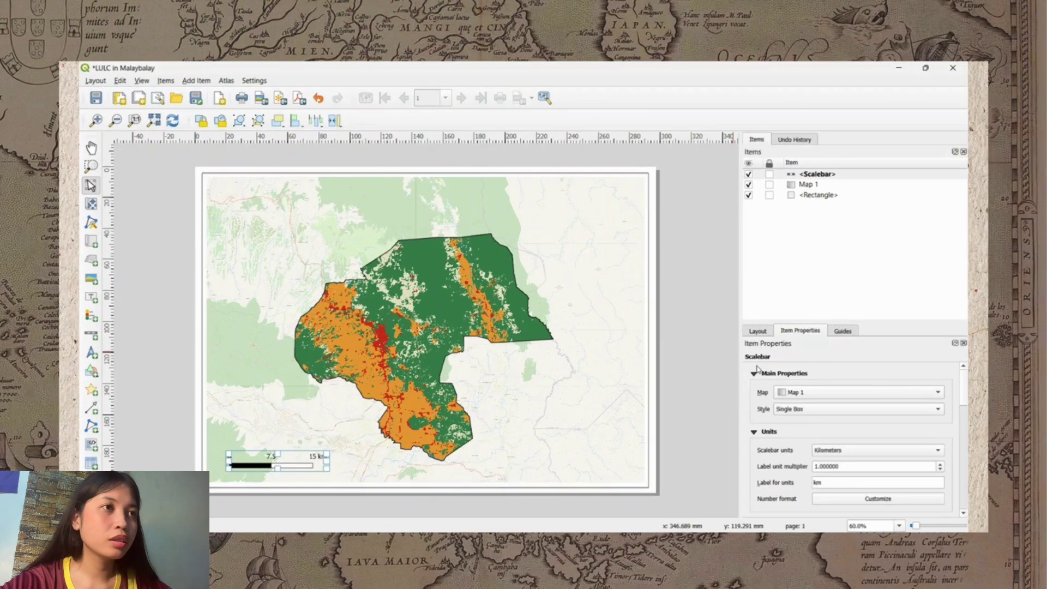
Set the scale bar's style to Double Box and increase its number of left segments.
click(775, 409)
click(783, 421)
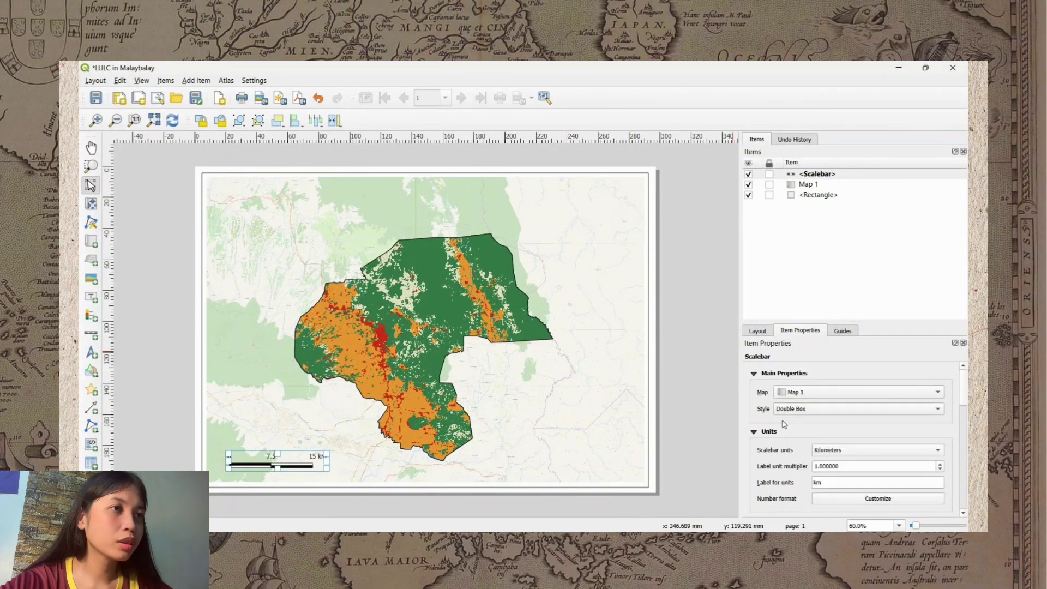
scroll(746, 445, down, 1)
scroll(746, 445, down, 2)
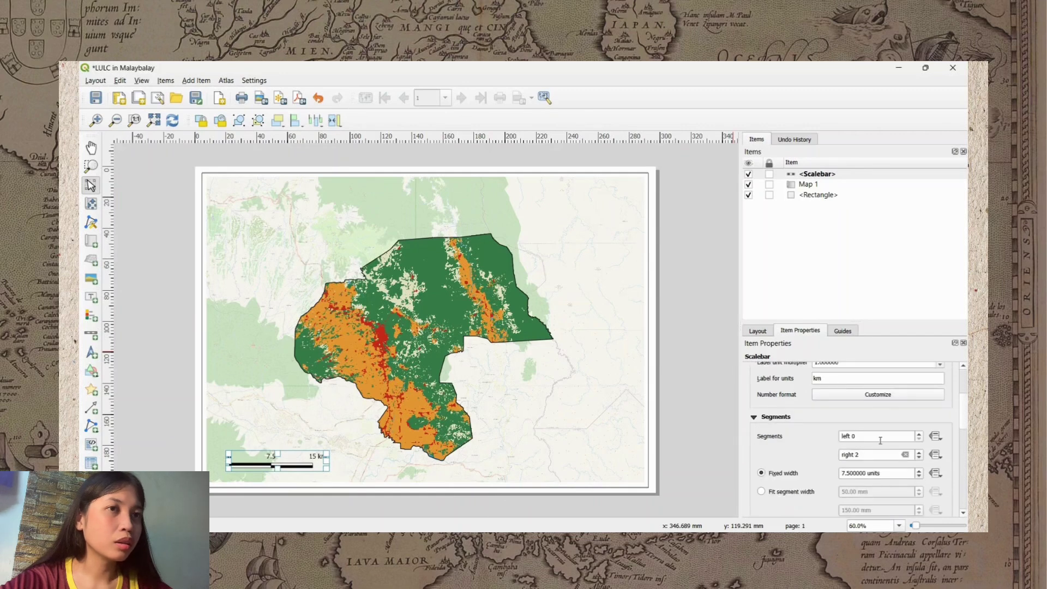
scroll(879, 440, up, 2)
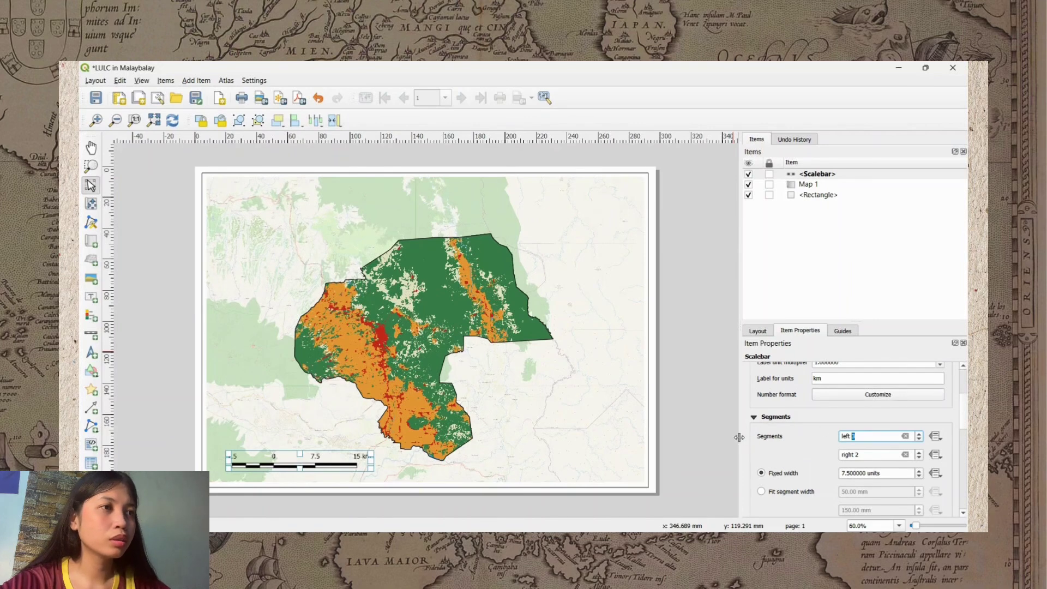
Set the scale bar's primary fill to the dark green sampled from the land cover map.
scroll(748, 443, down, 3)
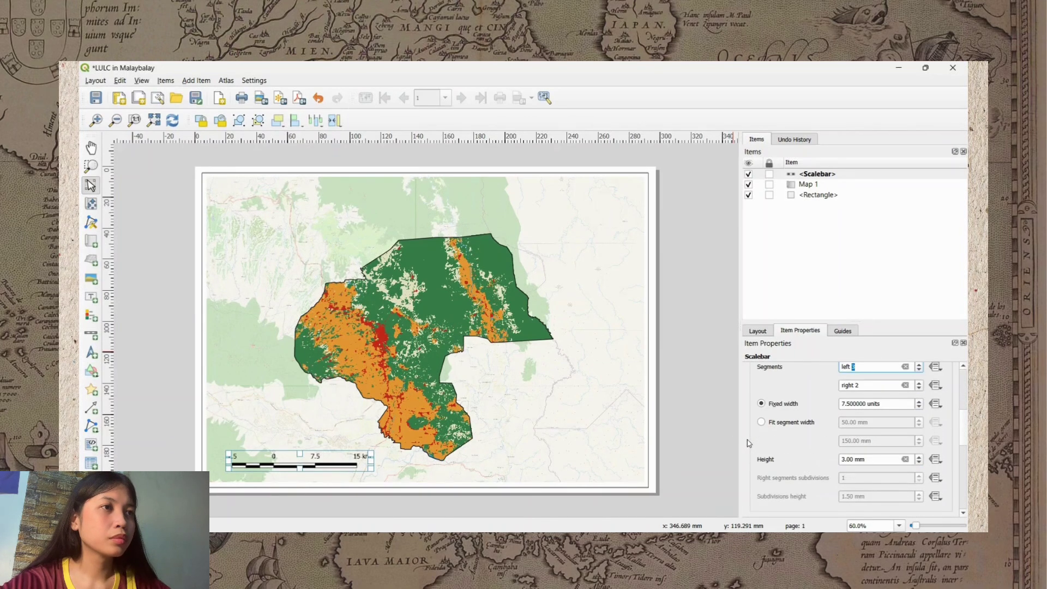
scroll(748, 443, down, 1)
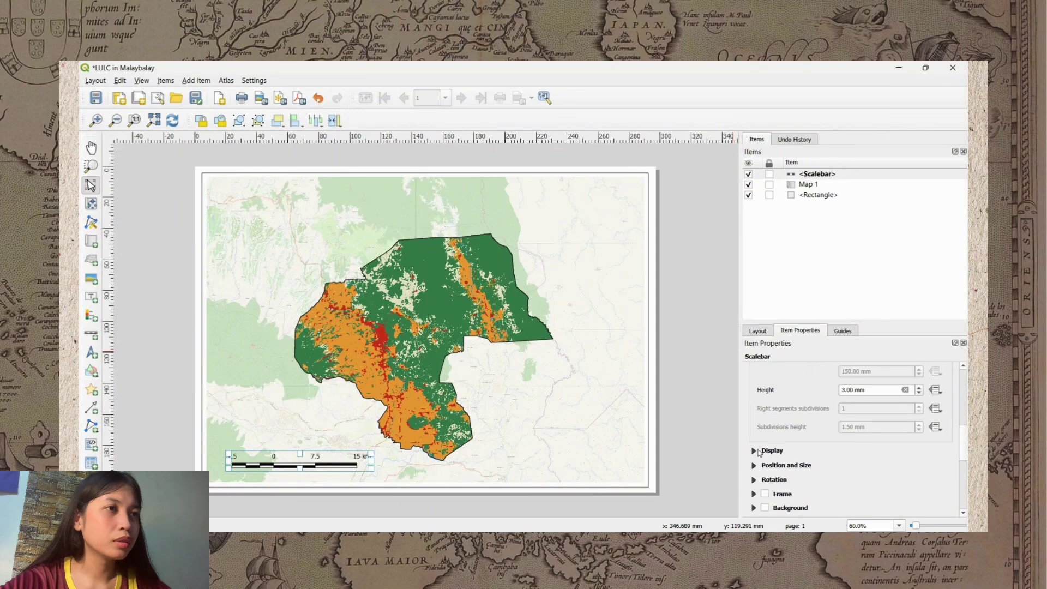
click(755, 452)
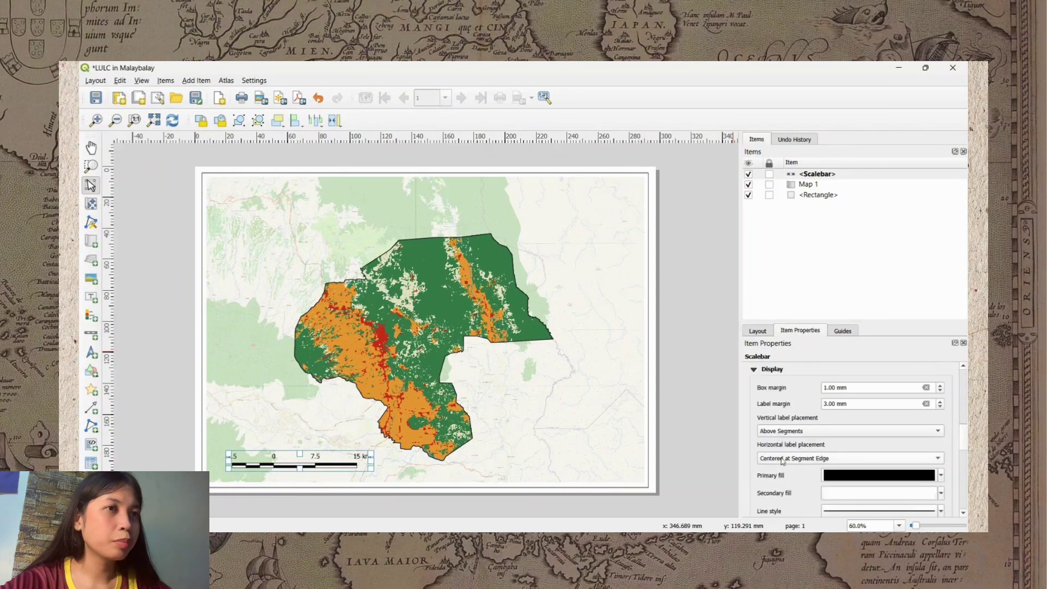
click(940, 475)
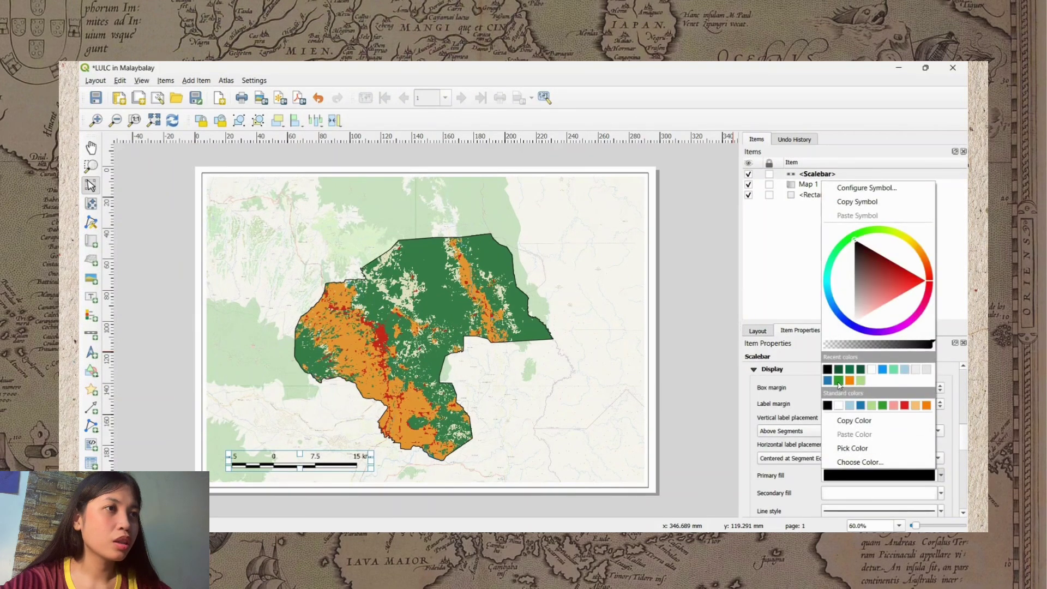
click(839, 380)
click(941, 475)
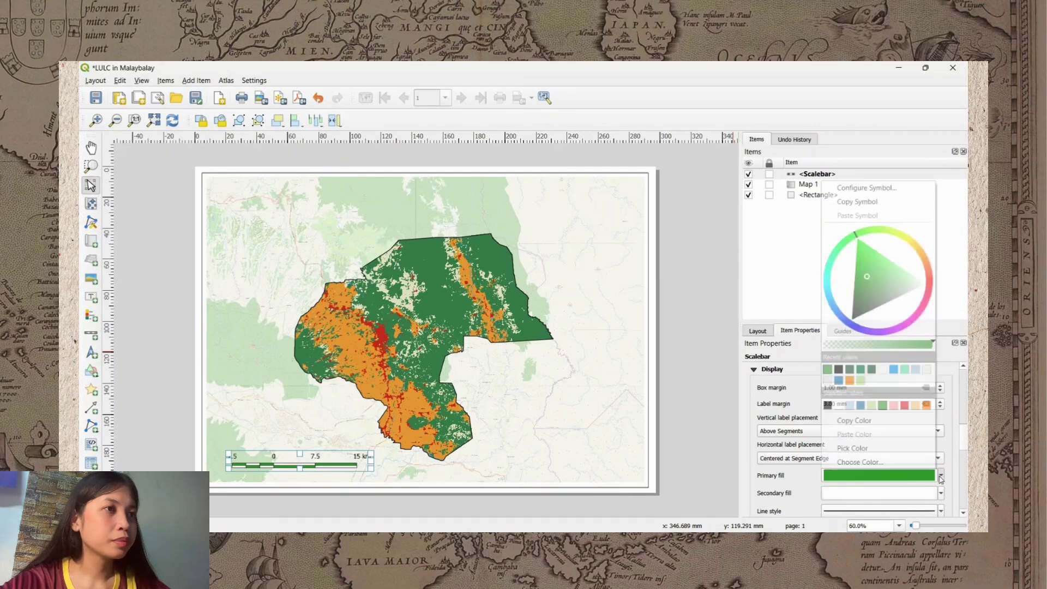
click(872, 447)
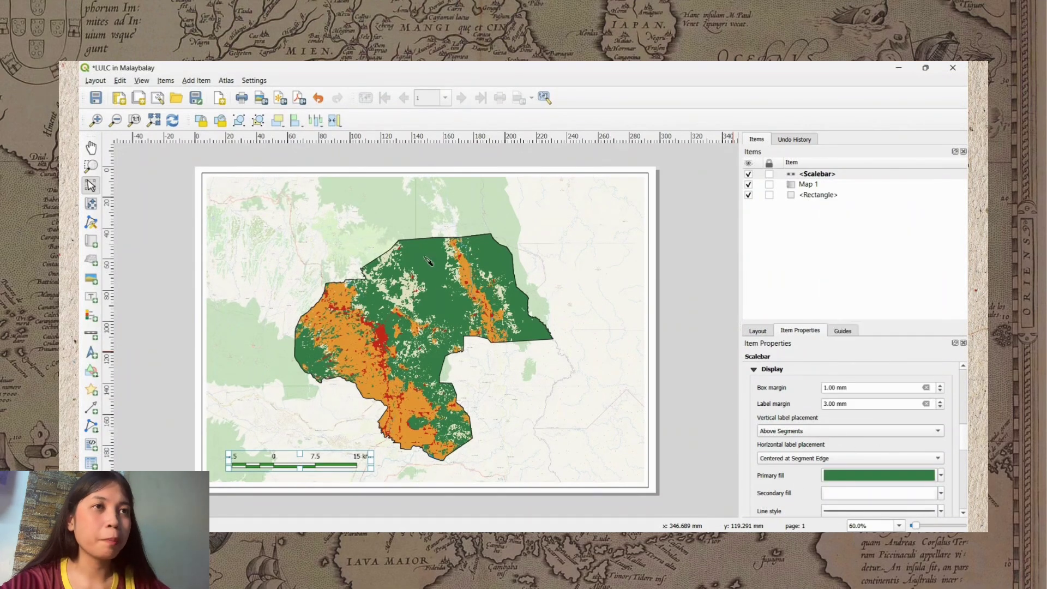
click(427, 262)
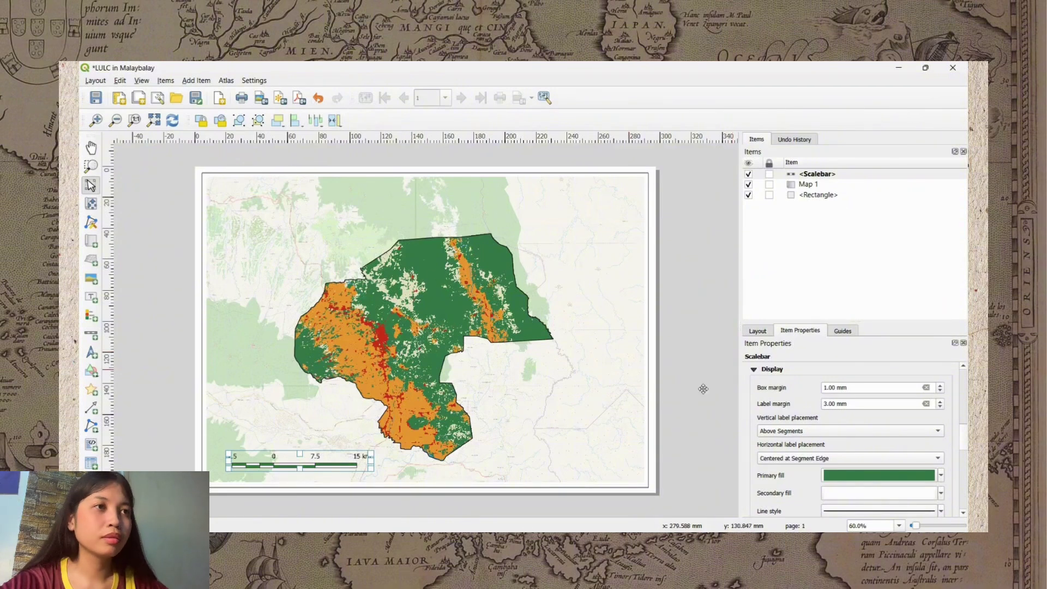
Change the scale bar's label font to Century Gothic.
scroll(774, 414, down, 10)
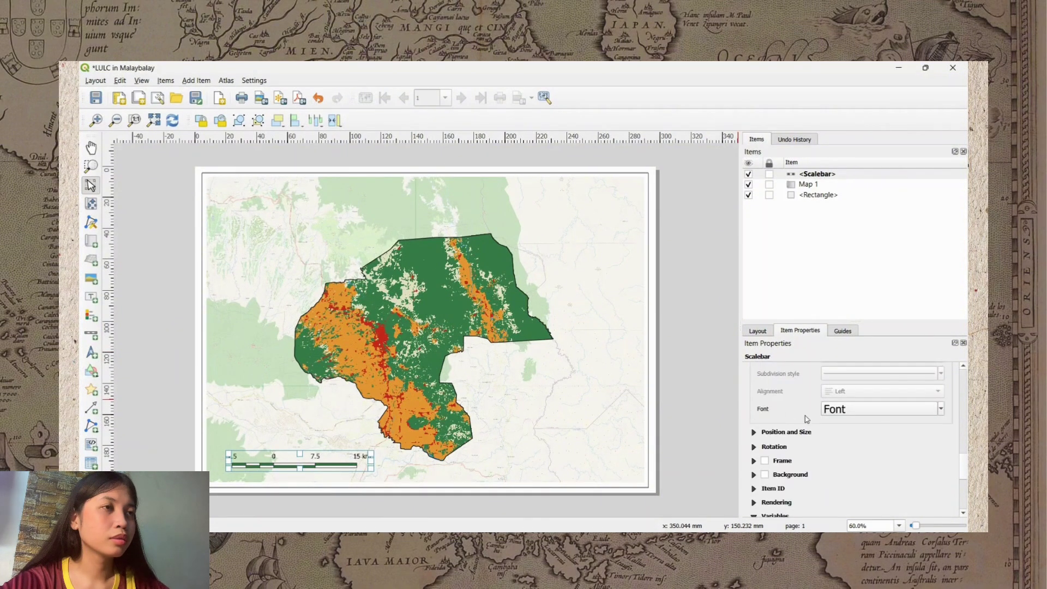
click(864, 416)
click(840, 408)
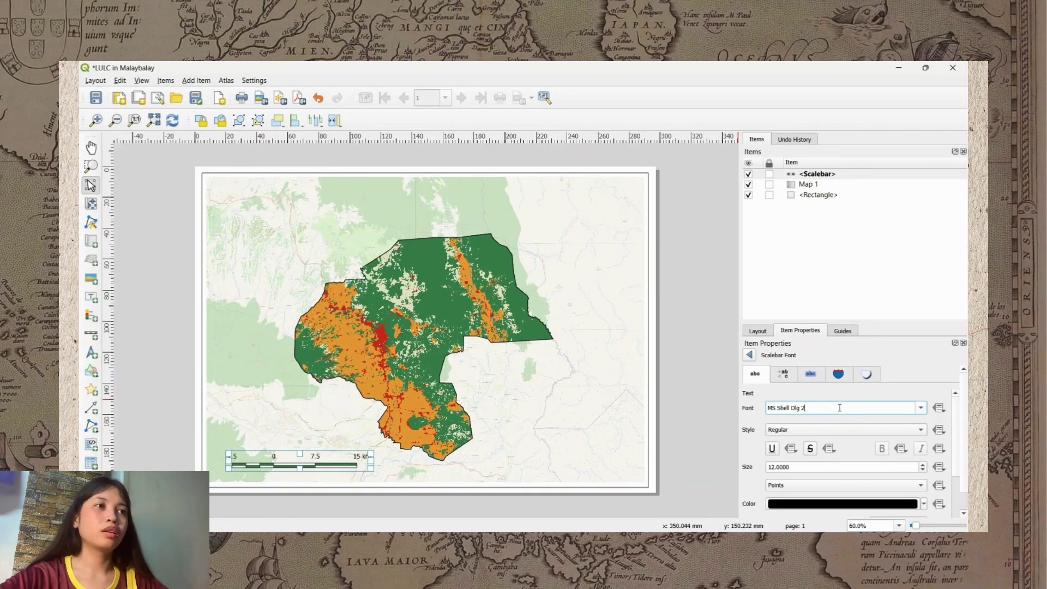
key(ctrl+a)
text(ce)
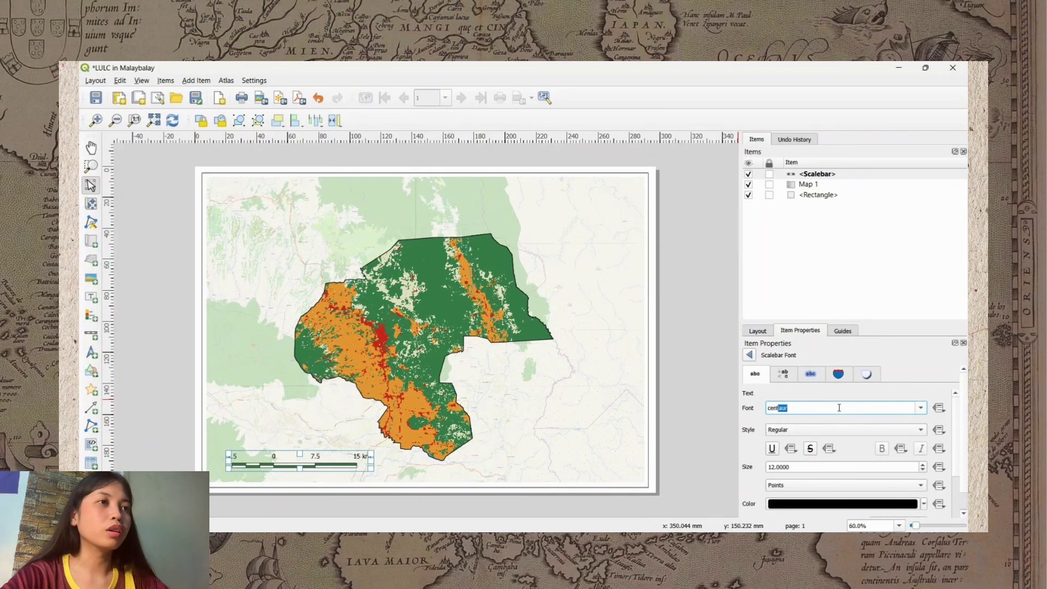
text(ntury gothic)
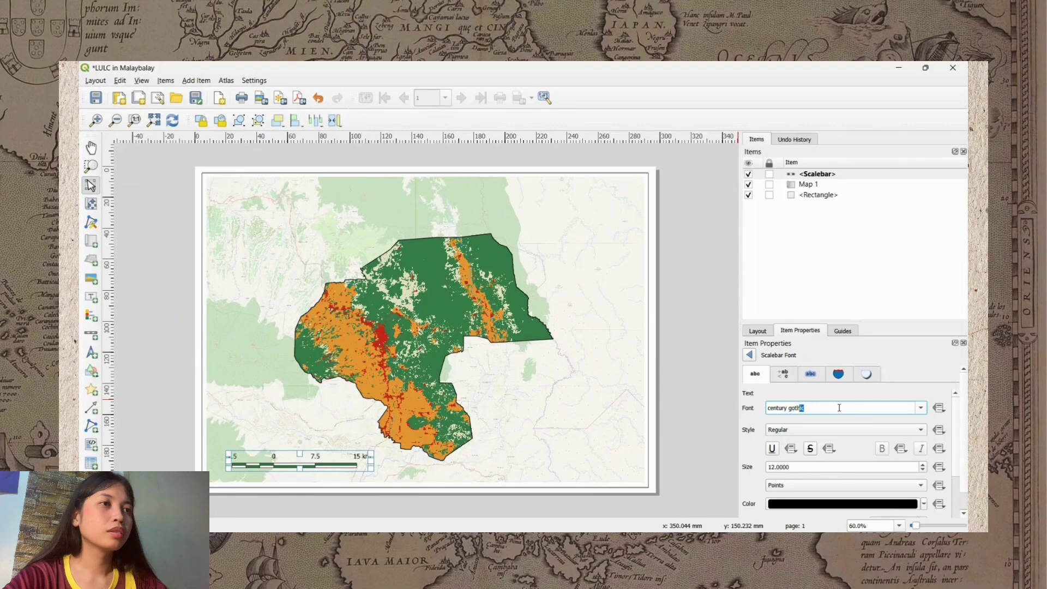
key(Return)
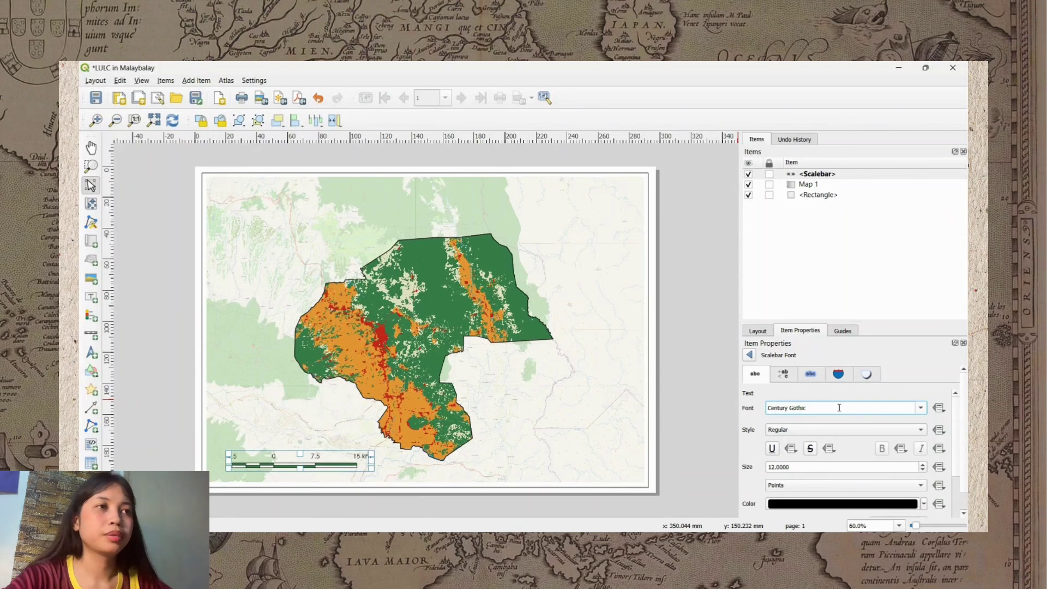
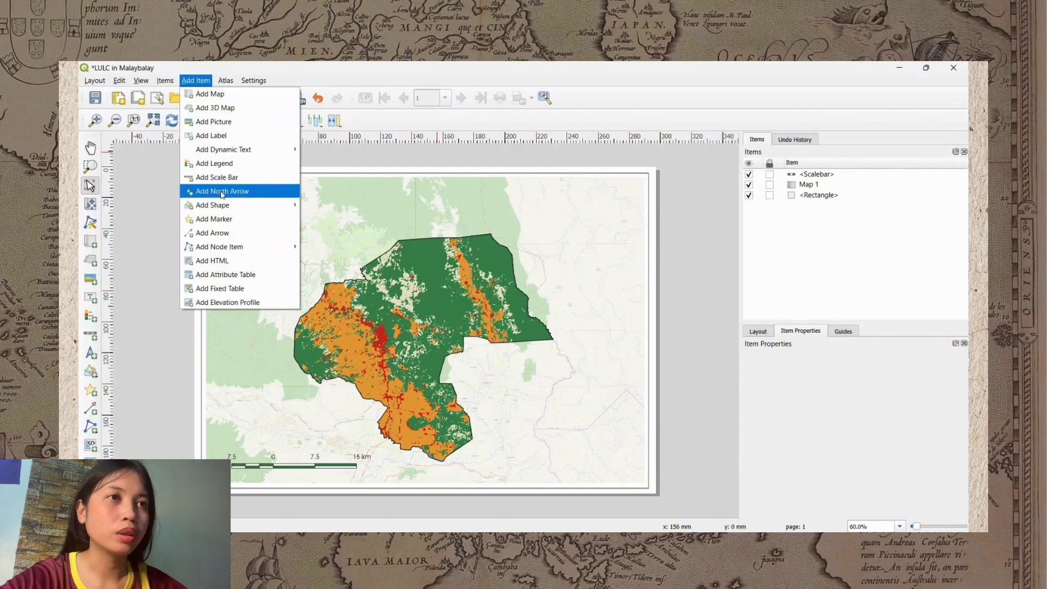
Add a north arrow over the map's upper-right area, using the circled NorthArrow_02 symbol.
click(213, 191)
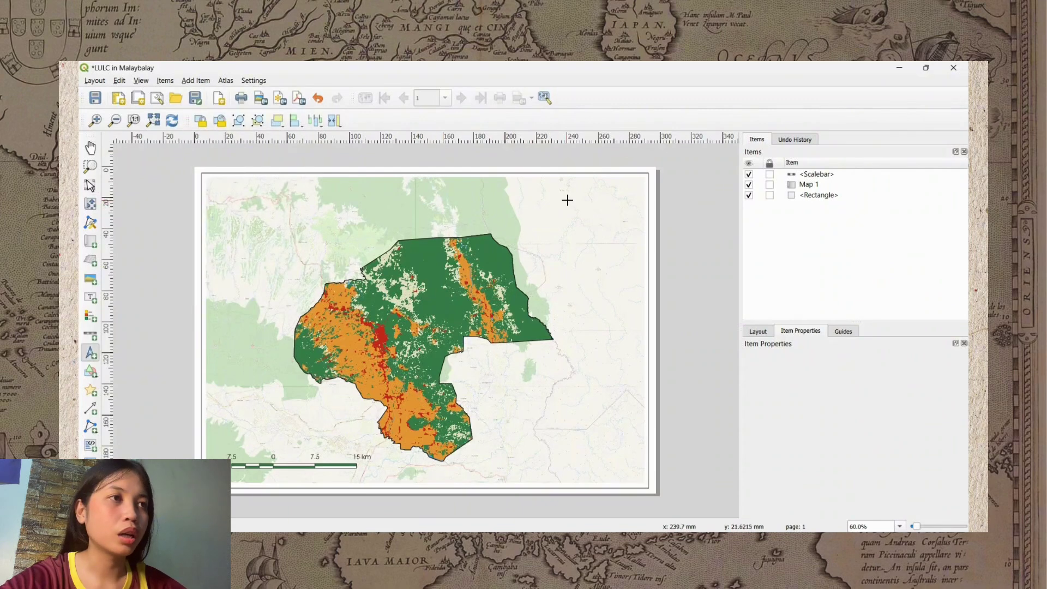
drag(568, 198, 620, 249)
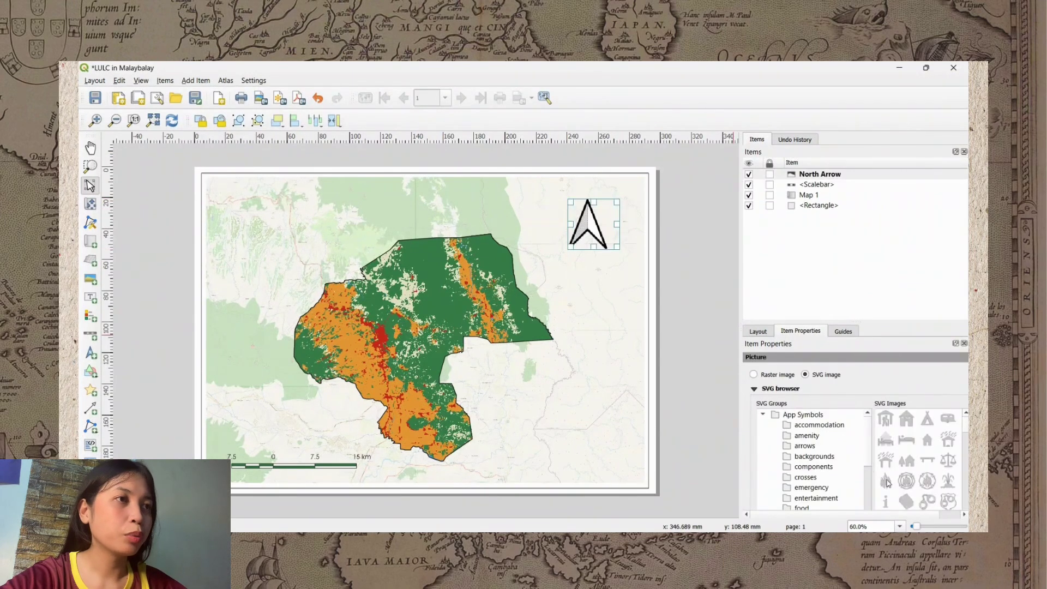
scroll(937, 458, up, 2)
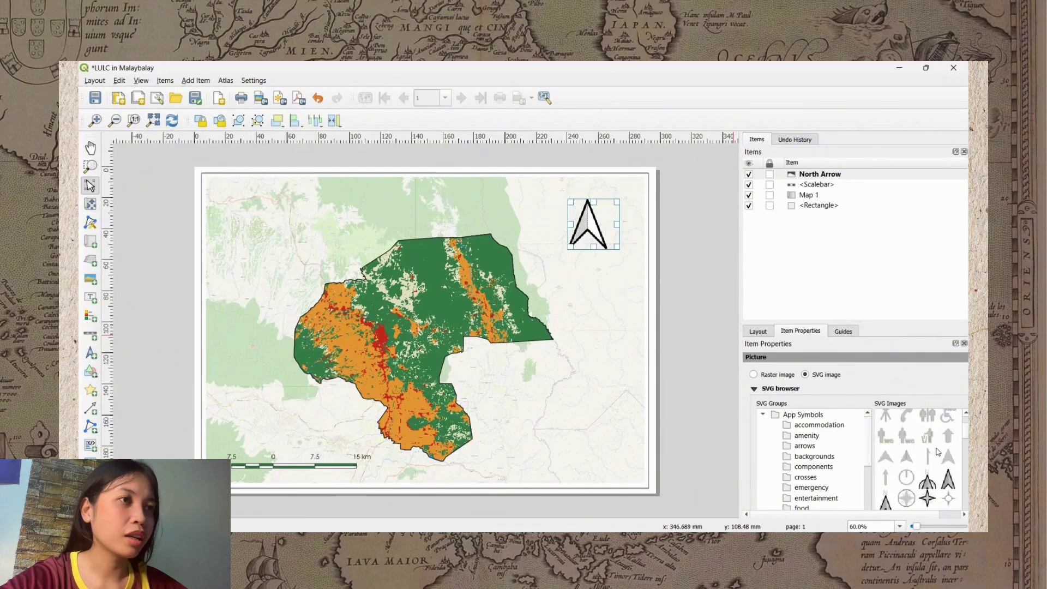
click(929, 480)
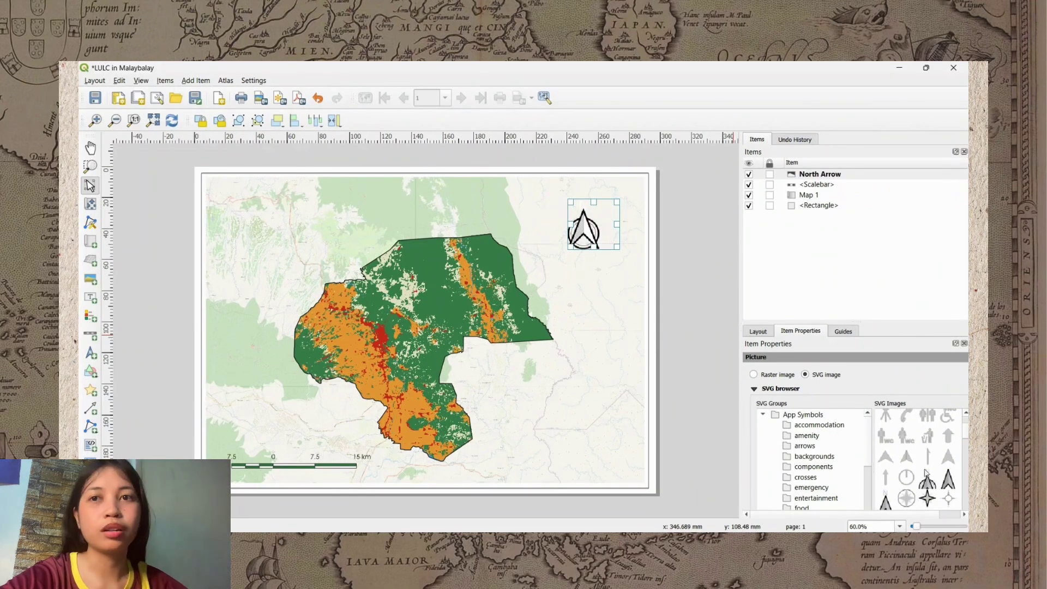
Set the north arrow's fill color to the dark green sampled from the land cover map.
scroll(927, 473, down, 5)
scroll(831, 469, down, 1)
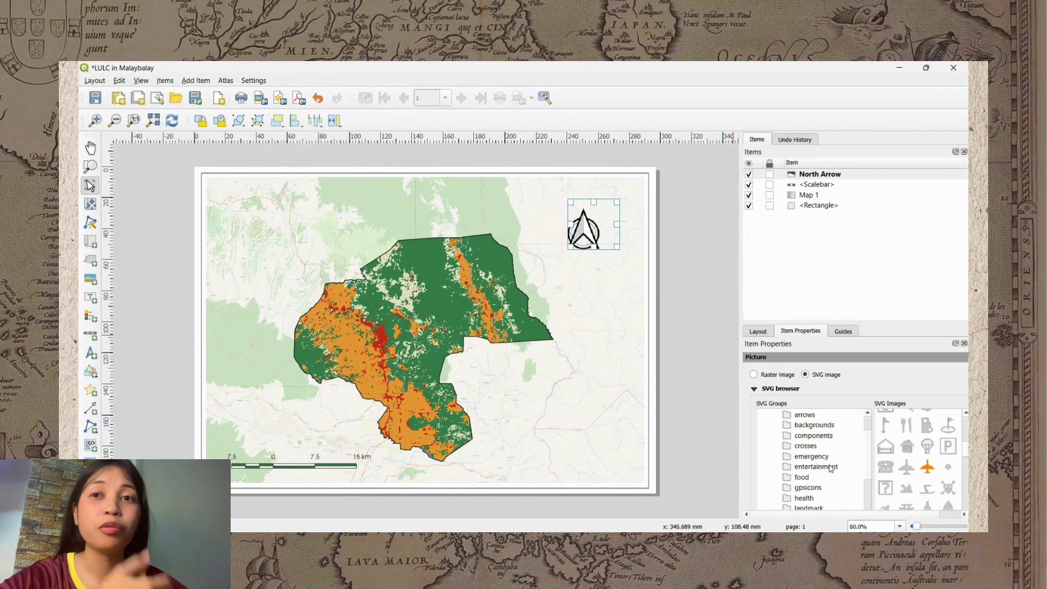
scroll(898, 470, down, 8)
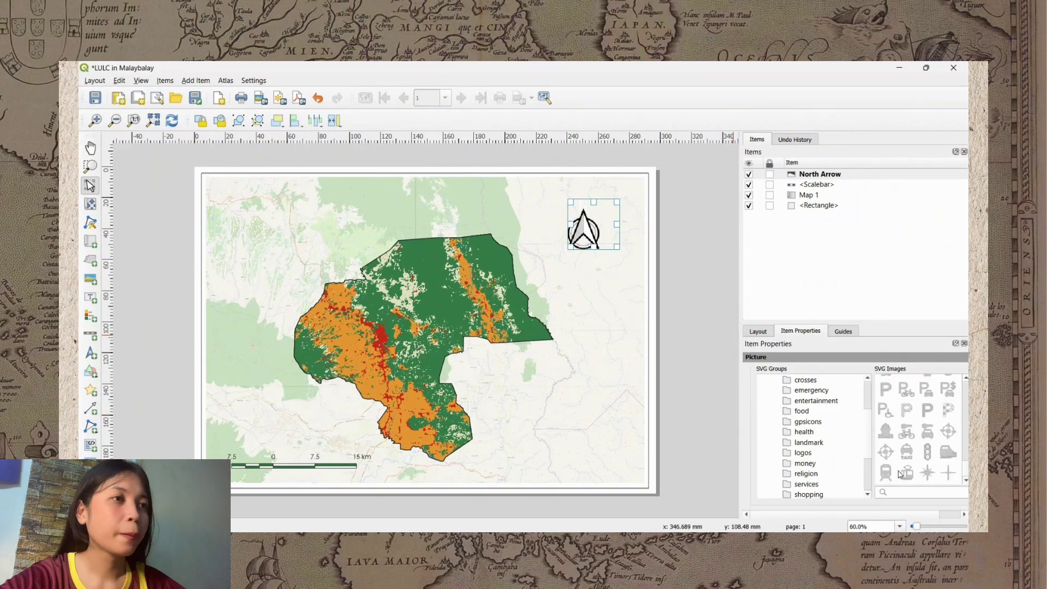
scroll(900, 474, down, 3)
scroll(873, 479, down, 2)
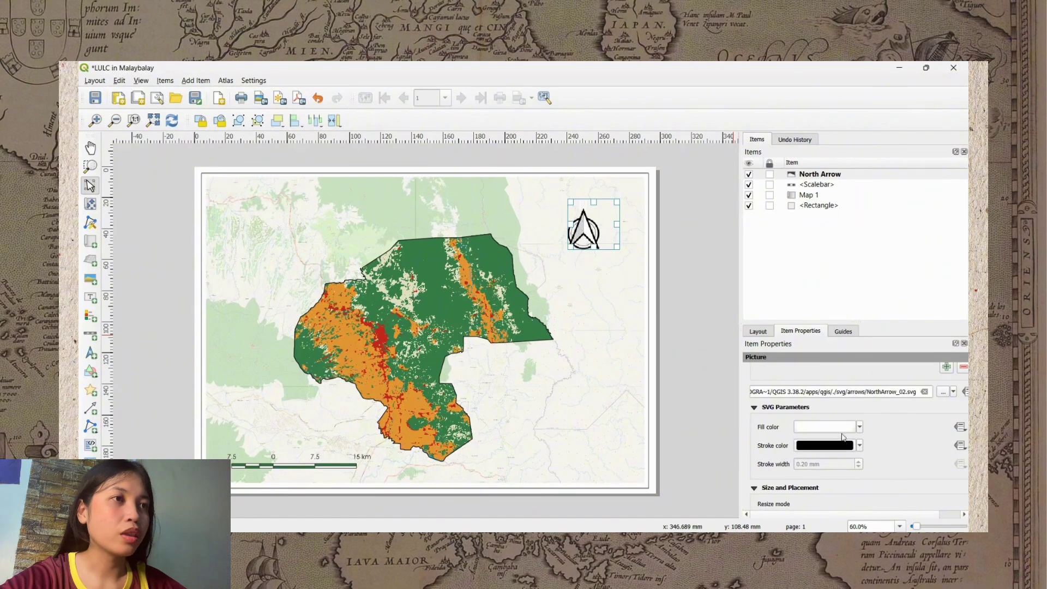
click(860, 427)
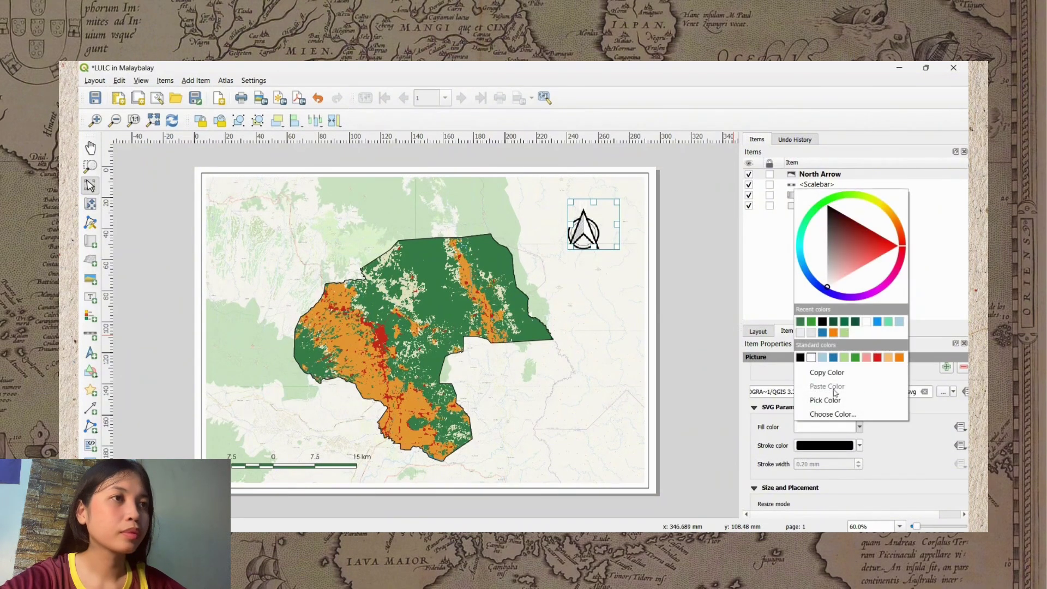
click(837, 401)
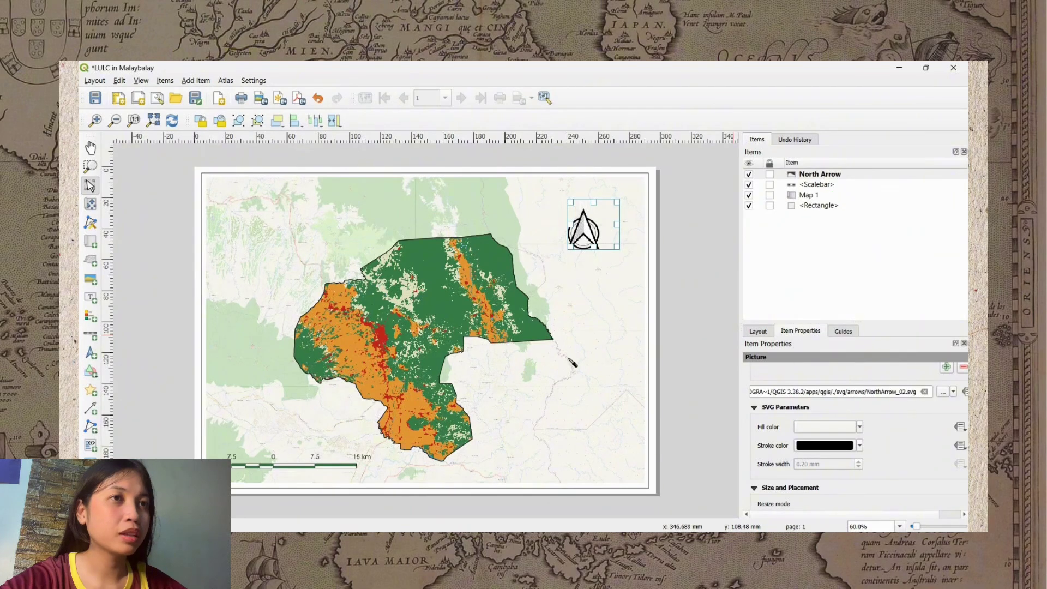
click(442, 312)
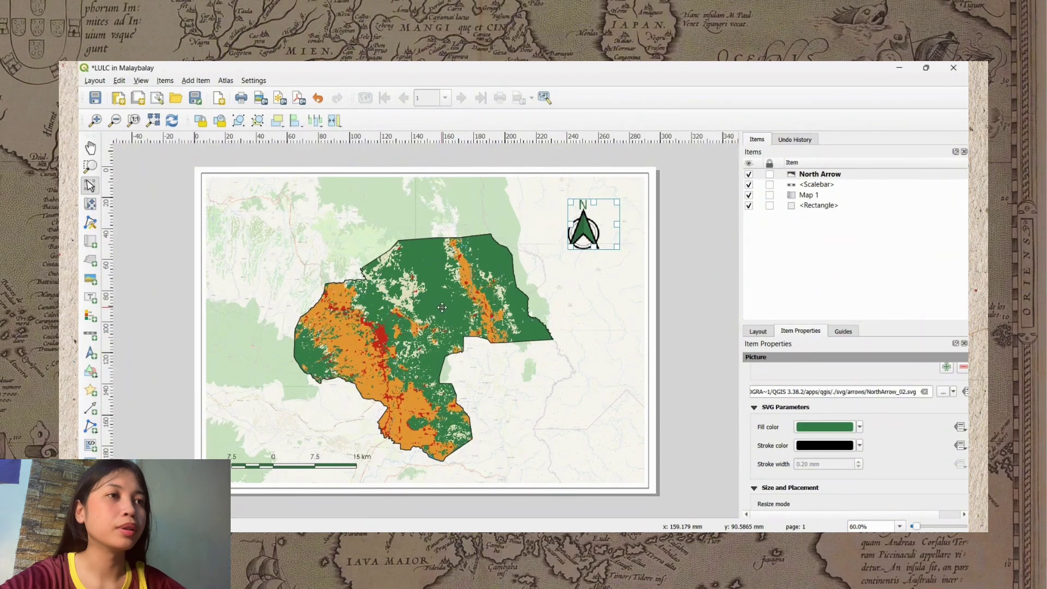
Move the north arrow slightly right and down within the map's upper-right corner.
scroll(747, 465, down, 2)
scroll(747, 466, down, 8)
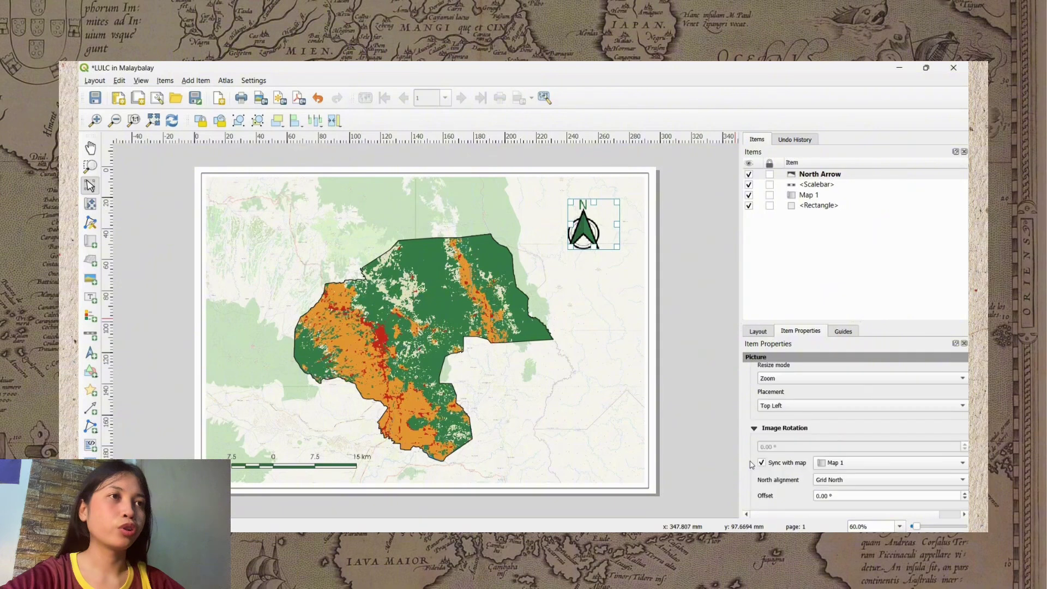
click(701, 299)
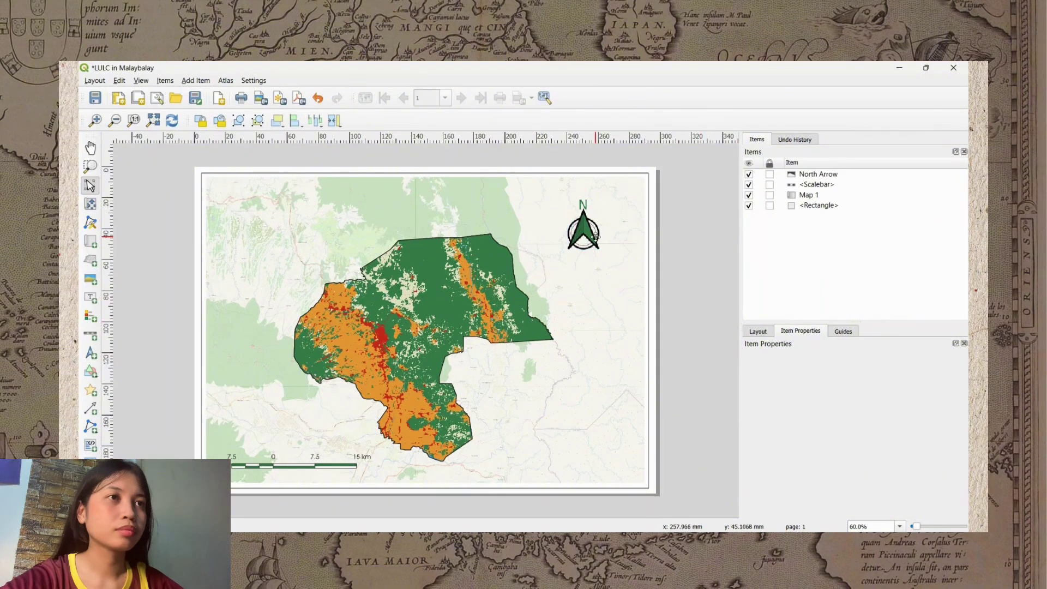
drag(596, 236, 606, 238)
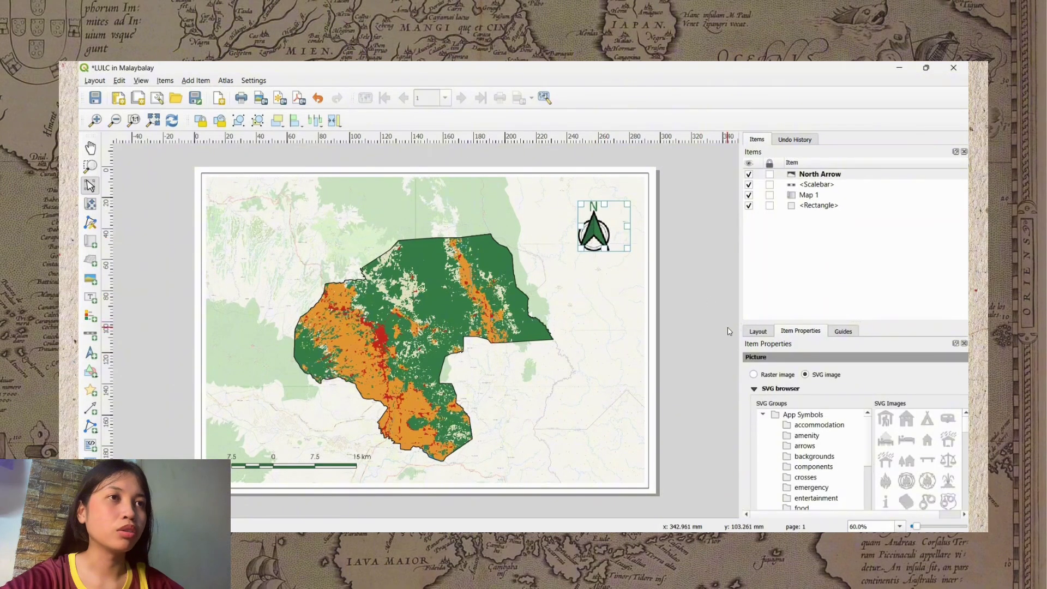
click(219, 144)
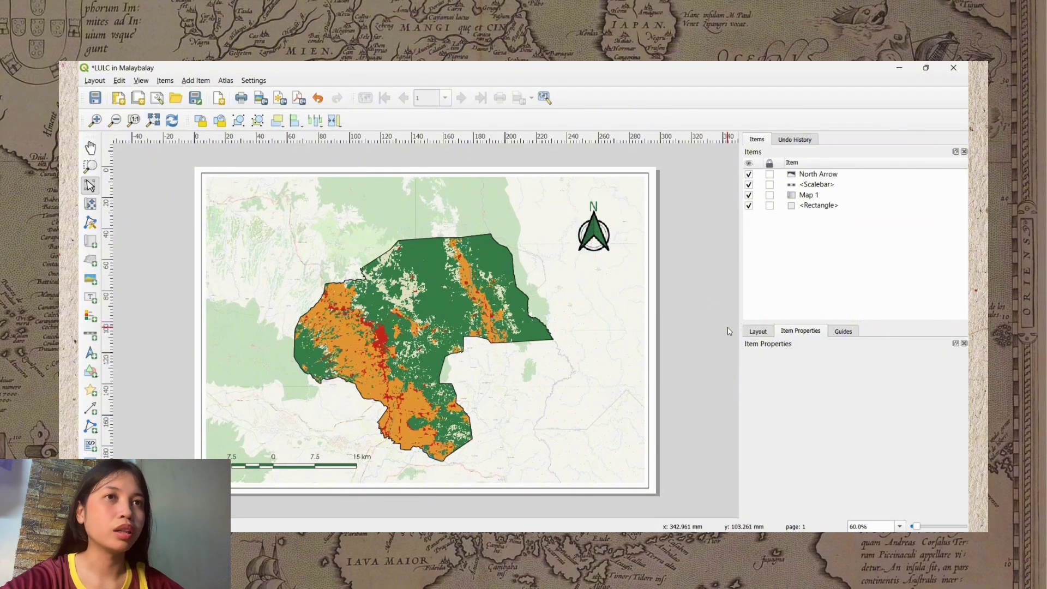
Add a legend over the lower-right area of the map.
click(191, 82)
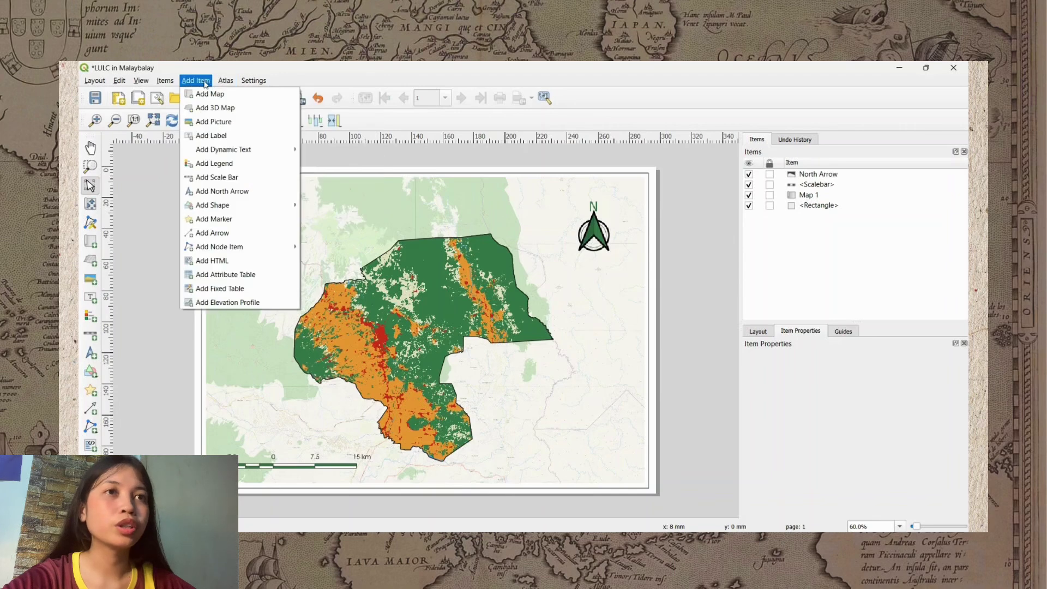
click(214, 163)
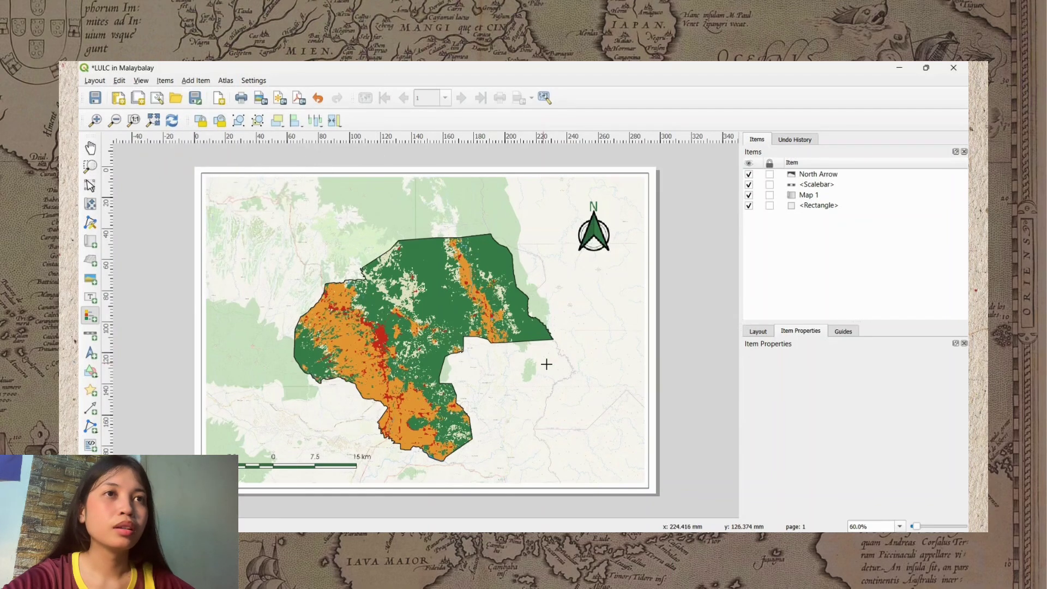
drag(536, 352, 625, 473)
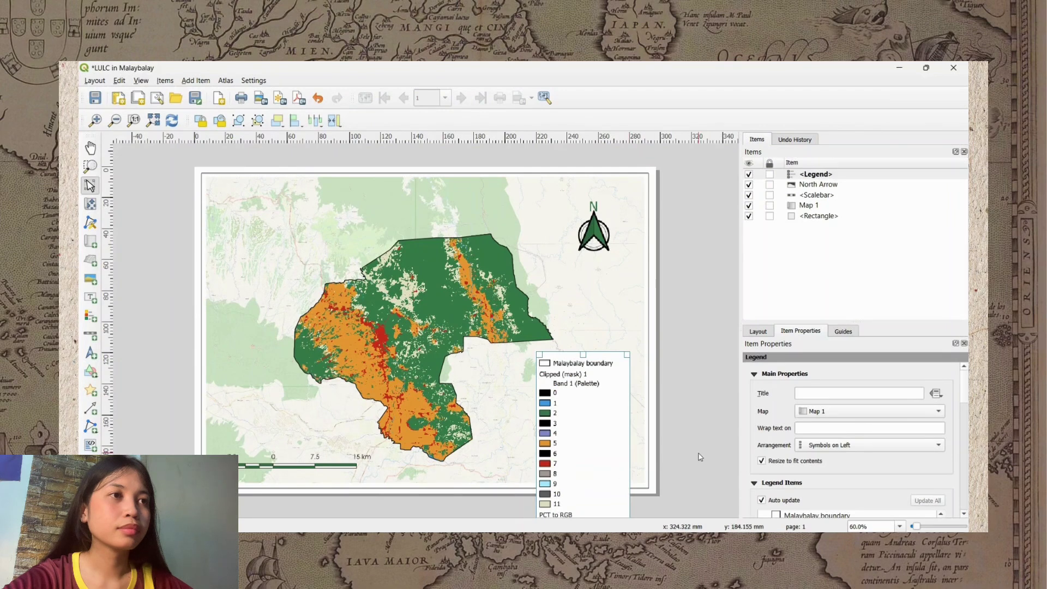
Title the legend "Map Legend".
click(807, 395)
text(ffg)
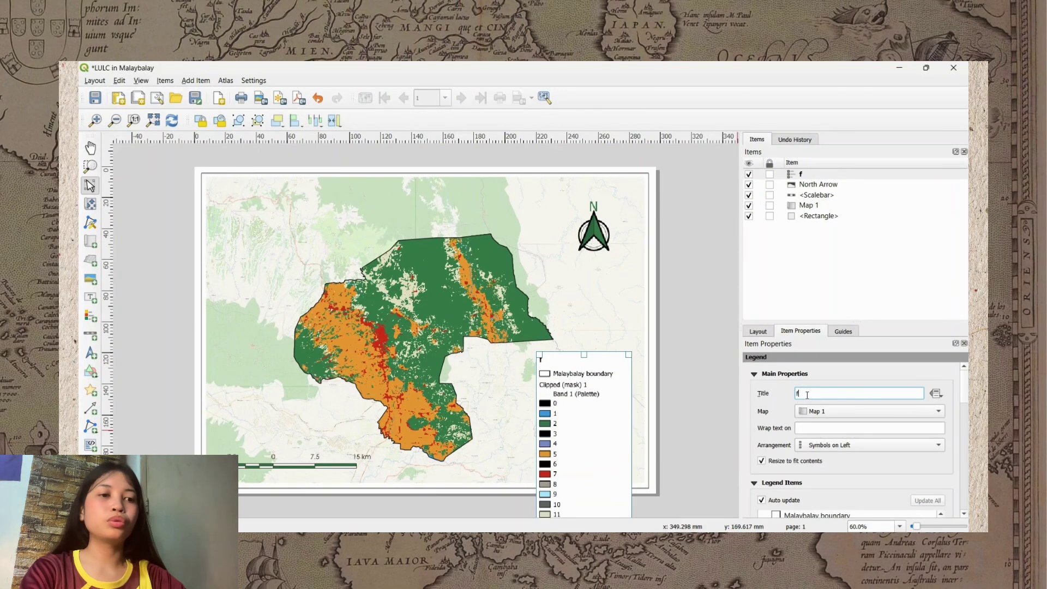
key(BackSpace)
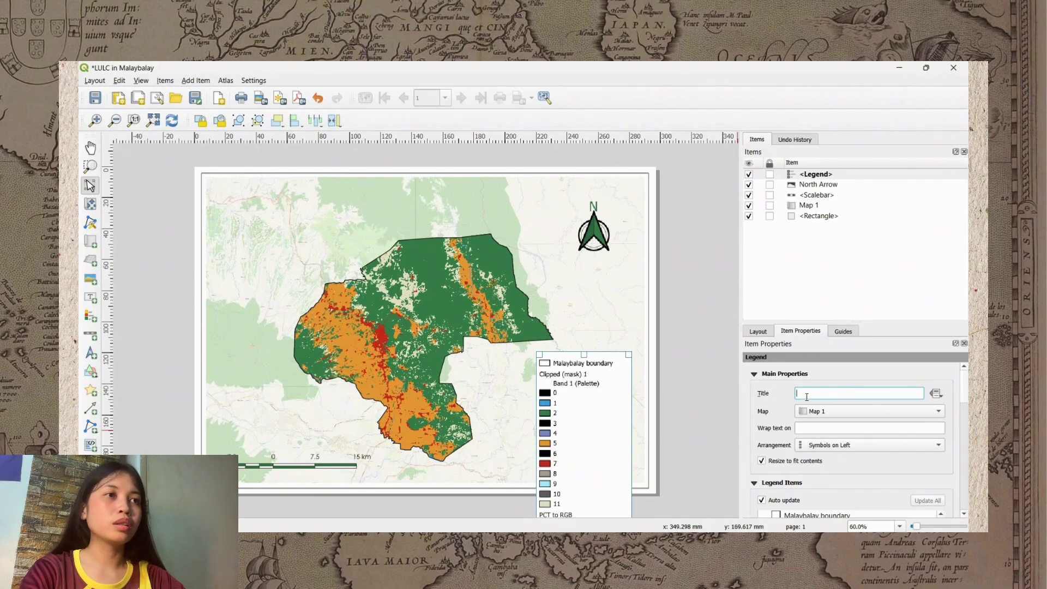
text(Map Le)
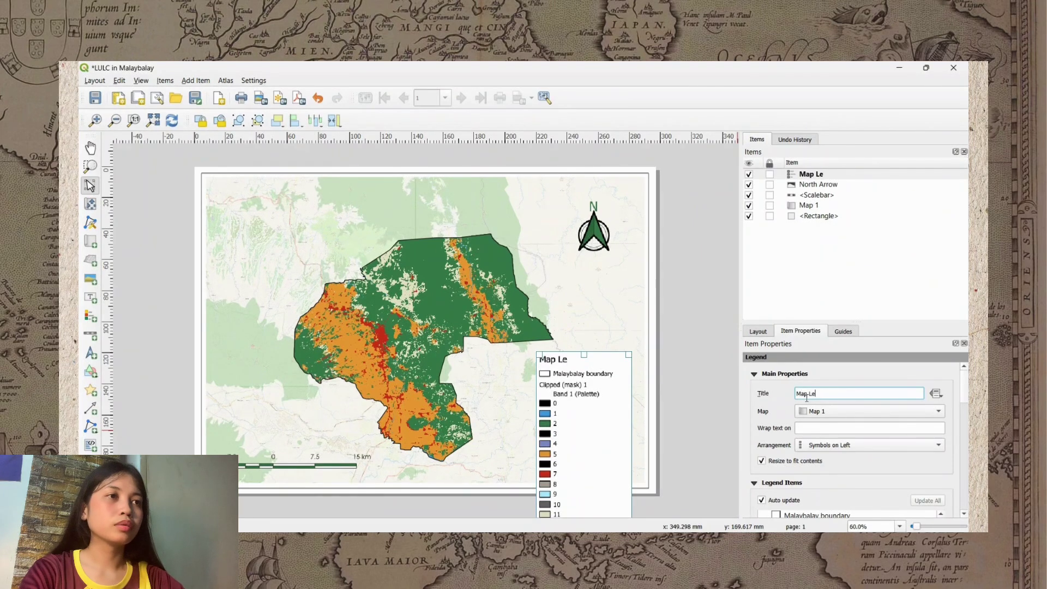
text(gend)
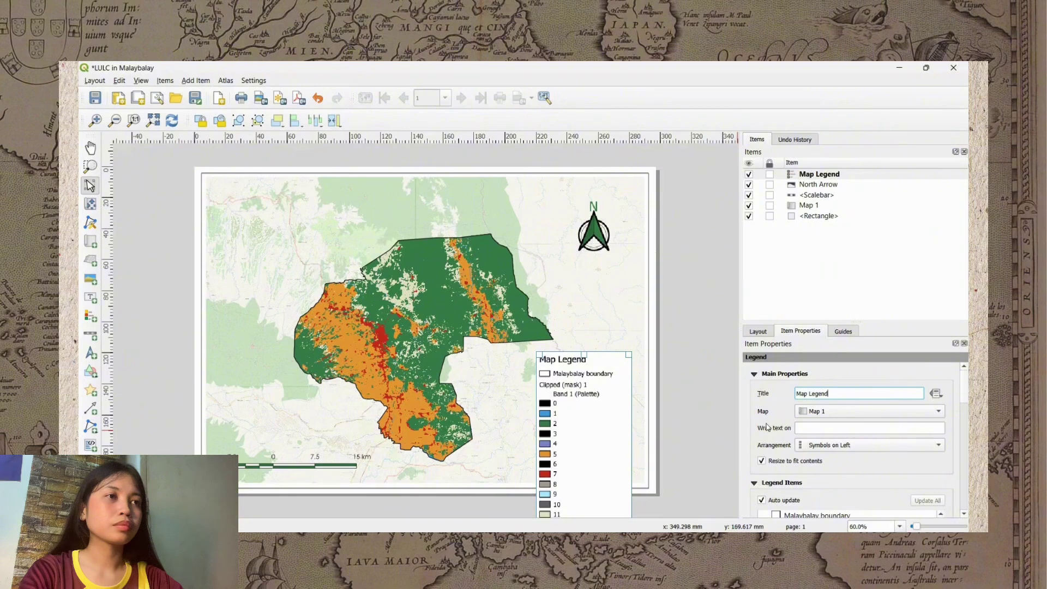
scroll(767, 427, down, 2)
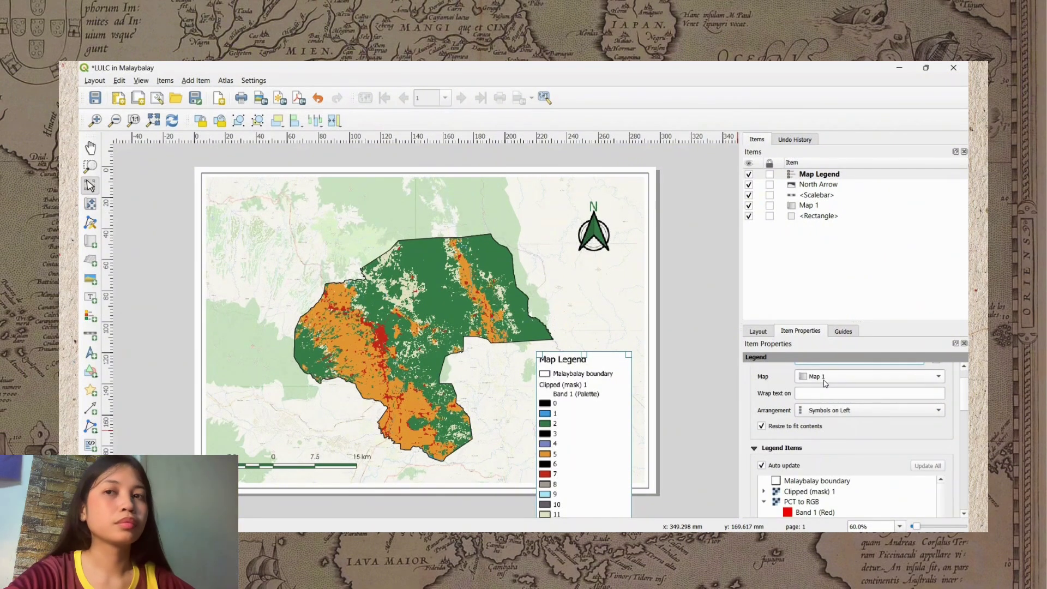
Turn off automatic updating of the legend items so the entries can be edited manually.
scroll(811, 408, down, 1)
scroll(811, 408, up, 1)
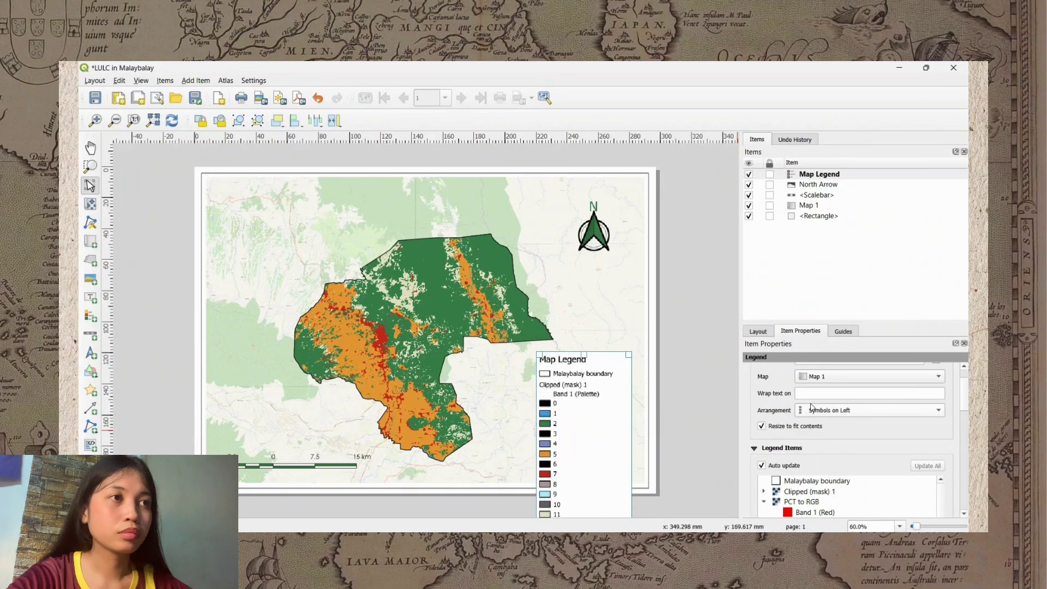
scroll(759, 429, down, 2)
scroll(758, 435, down, 2)
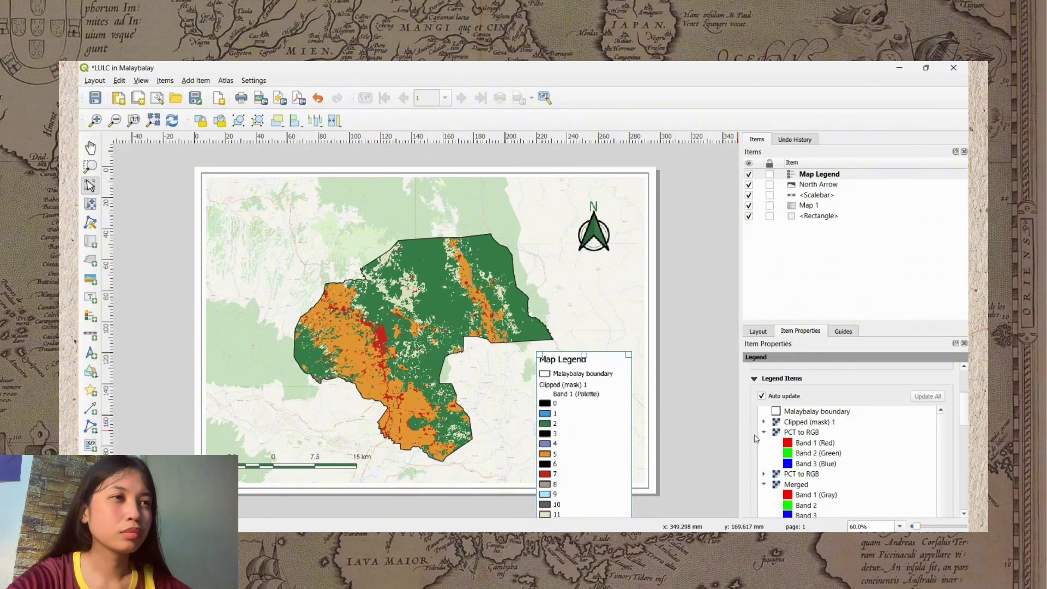
scroll(781, 430, up, 2)
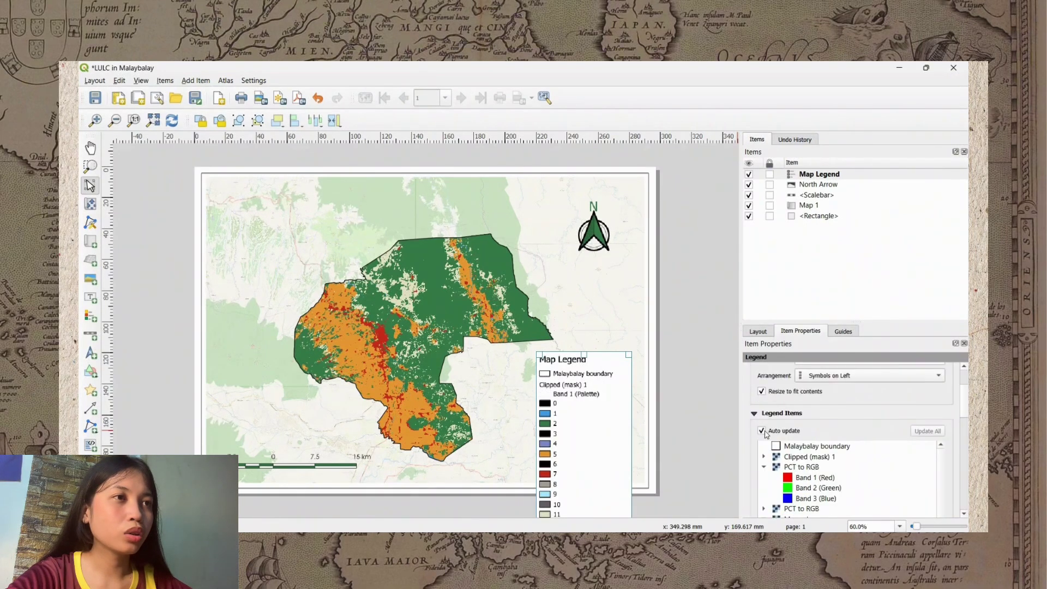
click(762, 430)
scroll(765, 433, up, 2)
scroll(769, 432, down, 2)
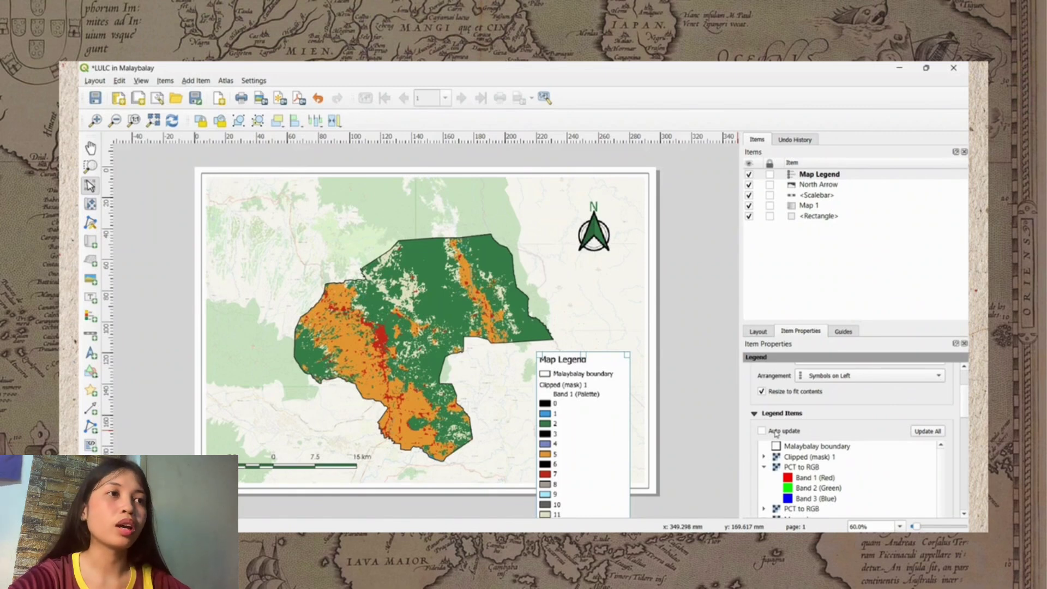
Remove the Malaybalay boundary, Clipped (mask) 1, both PCT to RGB layers and Merged from the legend items.
click(786, 448)
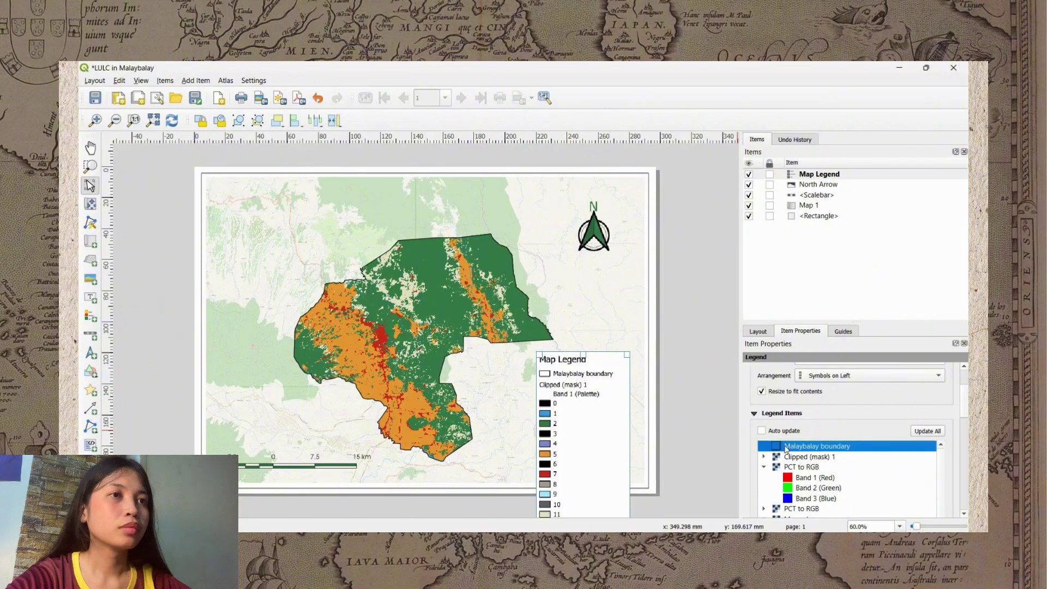
shift+click(792, 458)
shift+click(800, 467)
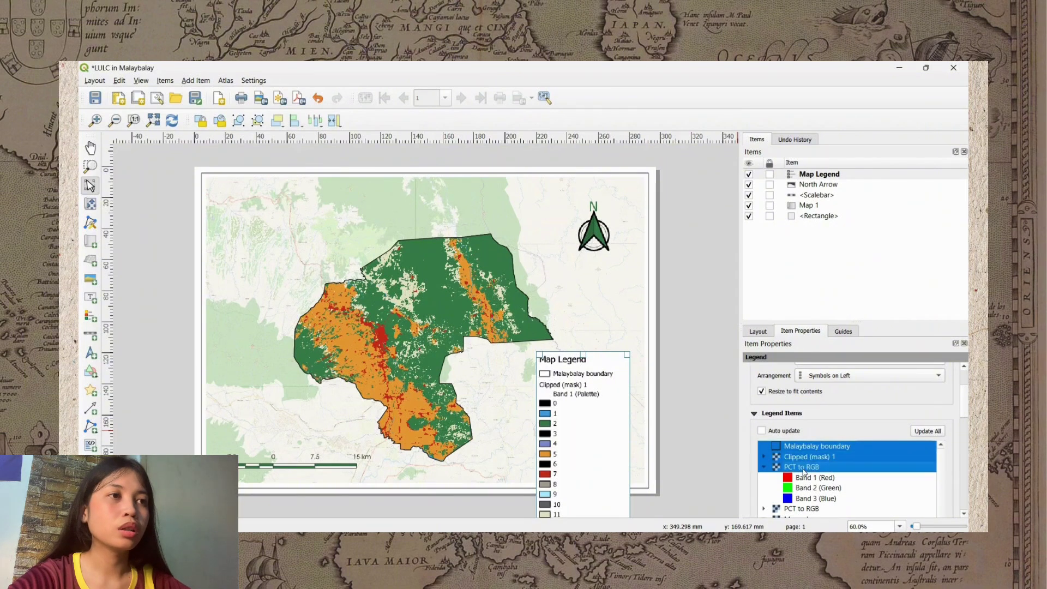
scroll(804, 473, down, 2)
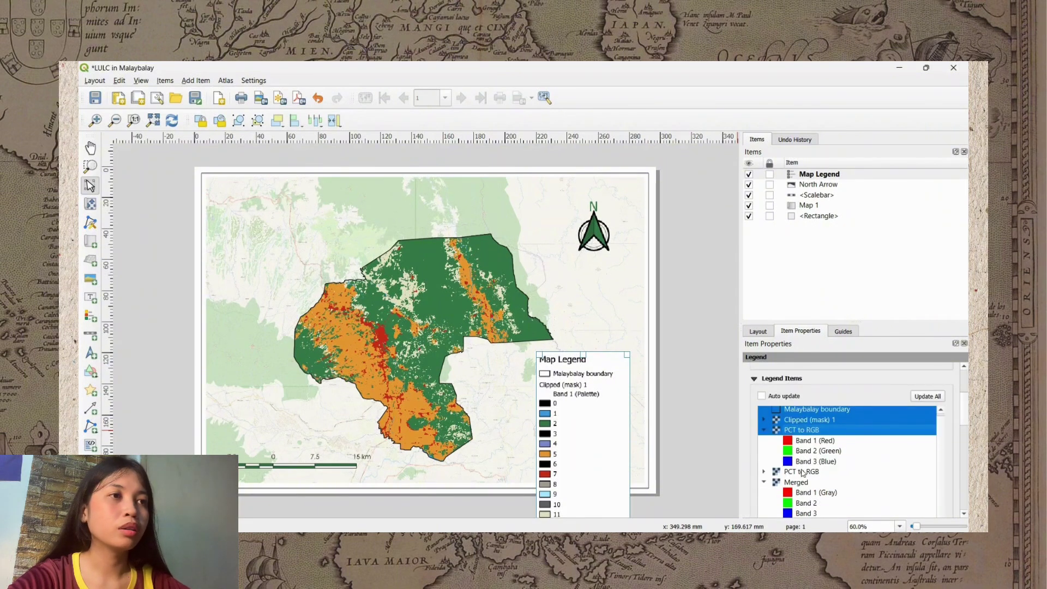
shift+click(803, 472)
shift+click(804, 484)
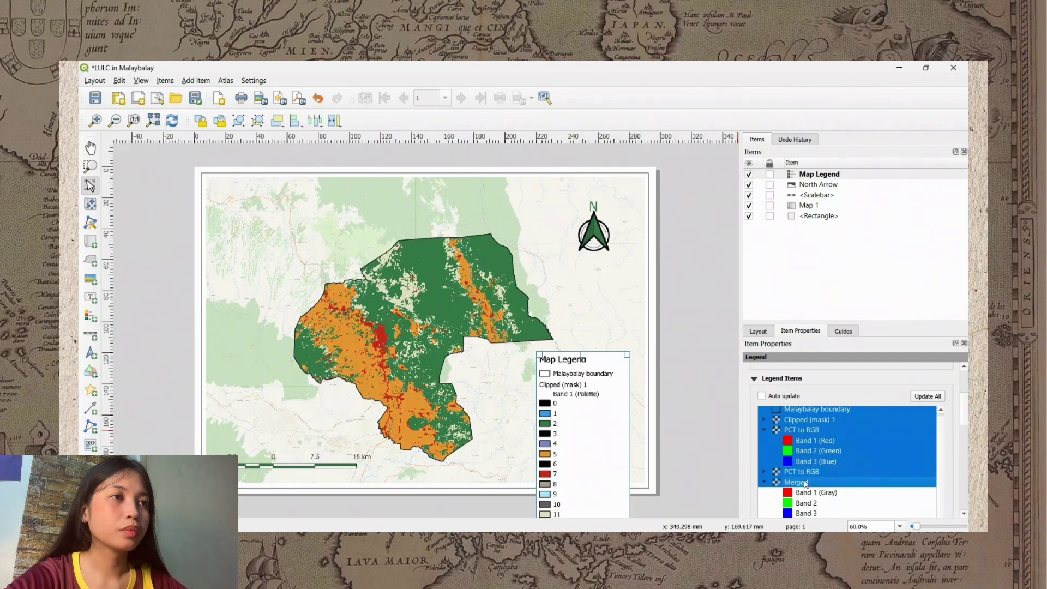
scroll(806, 479, down, 4)
shift+click(804, 447)
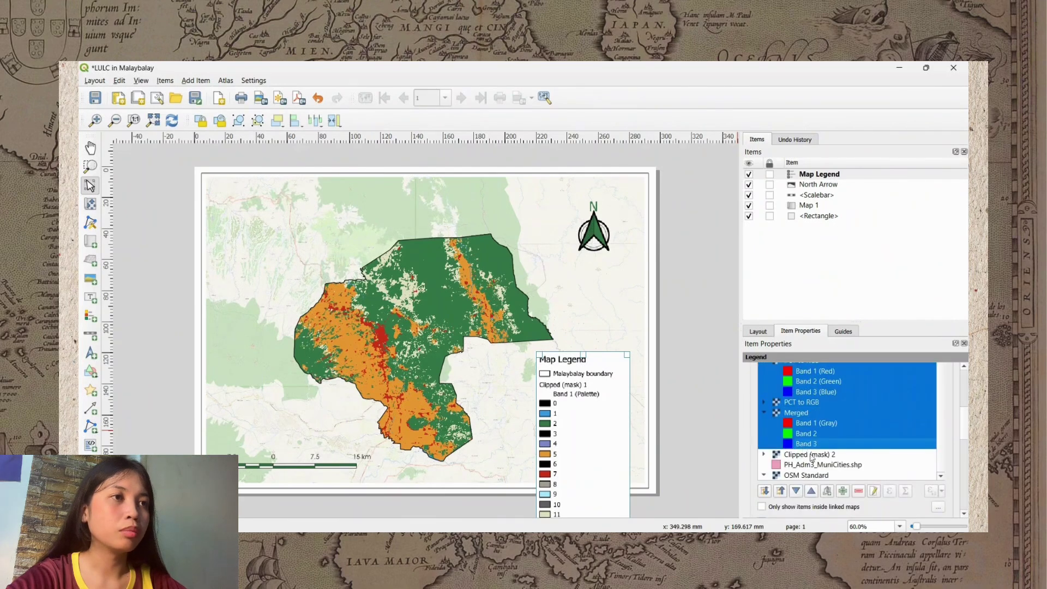
click(859, 490)
scroll(826, 458, up, 2)
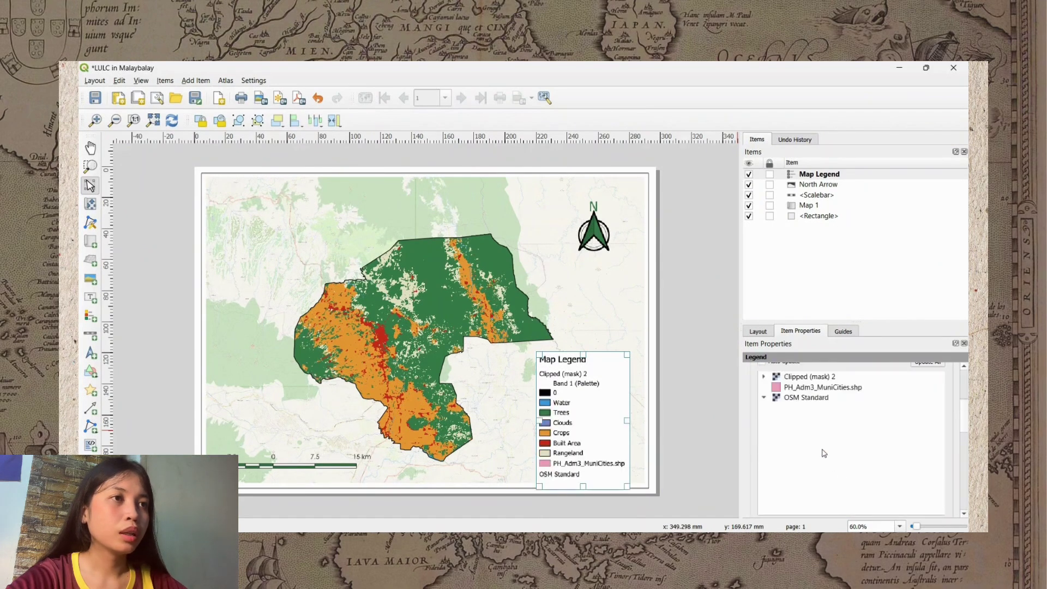
Remove the PH_Adm3_MuniCities.shp and OSM Standard entries from the legend.
click(821, 435)
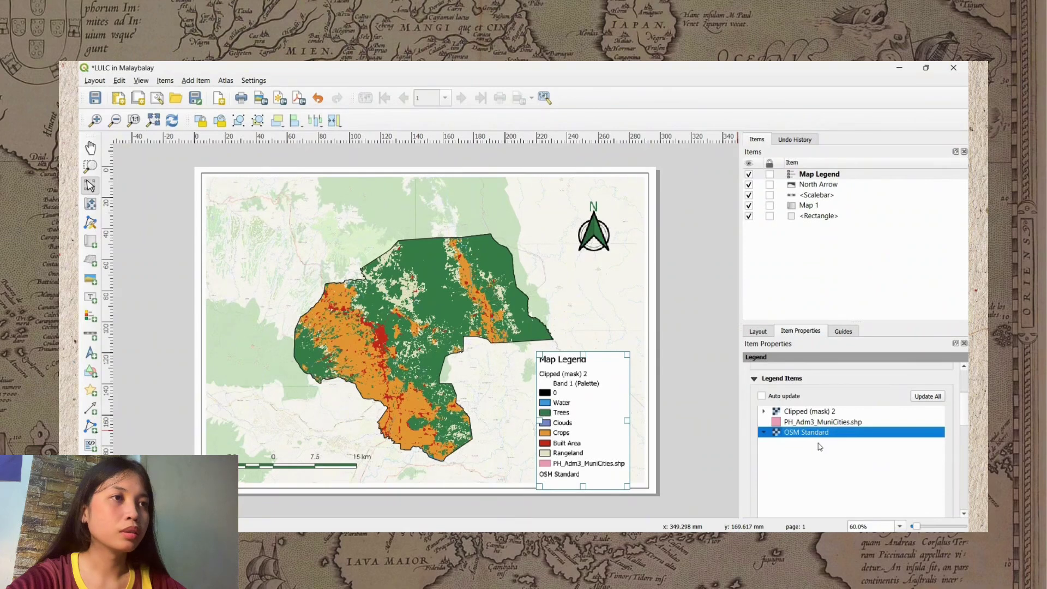
ctrl+click(819, 422)
scroll(853, 472, down, 3)
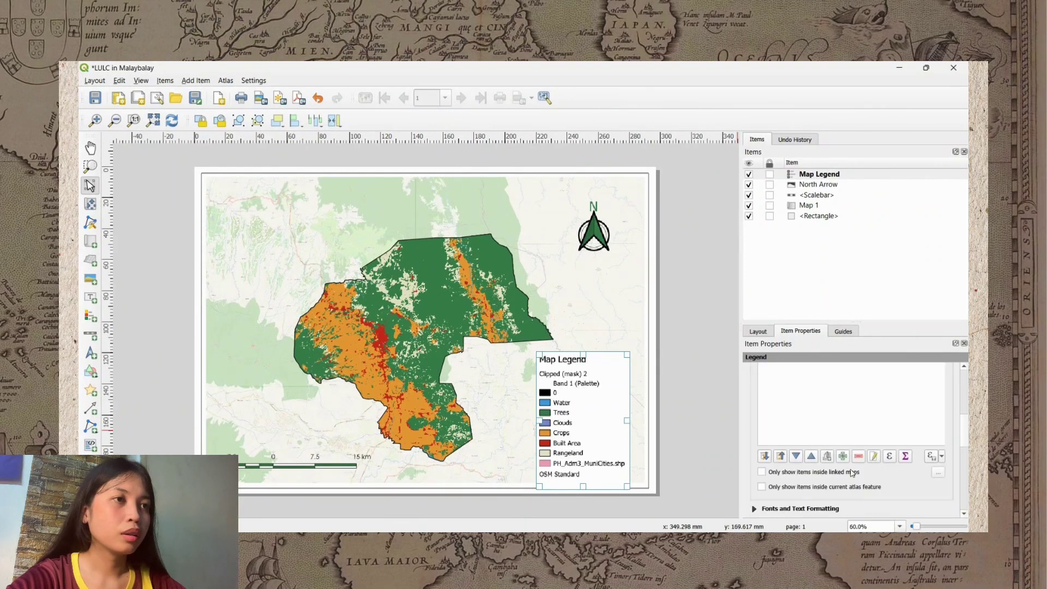
click(858, 457)
Turn off the legend's background.
scroll(856, 463, down, 10)
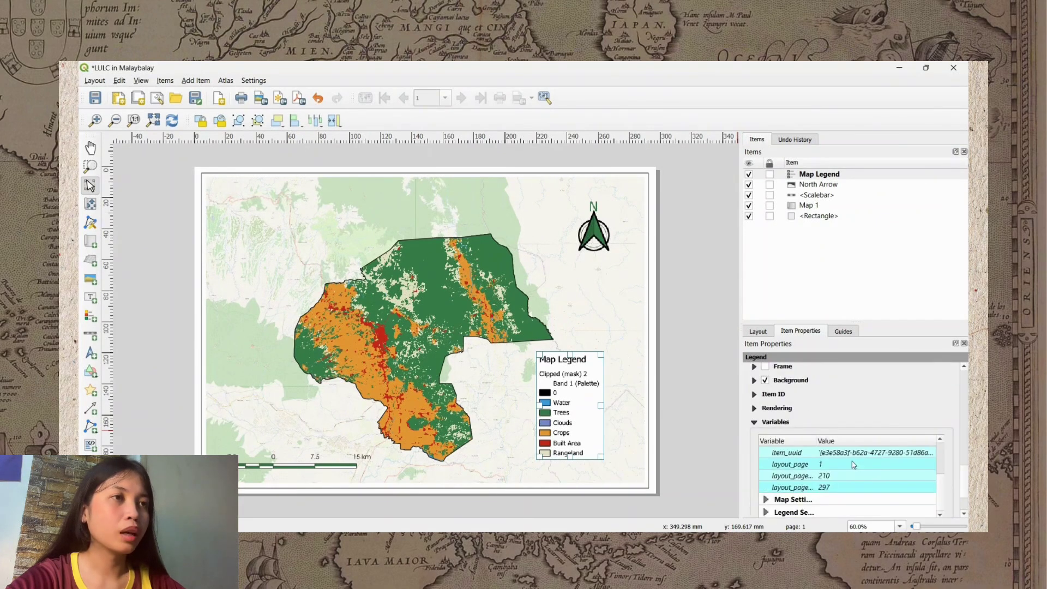
click(765, 380)
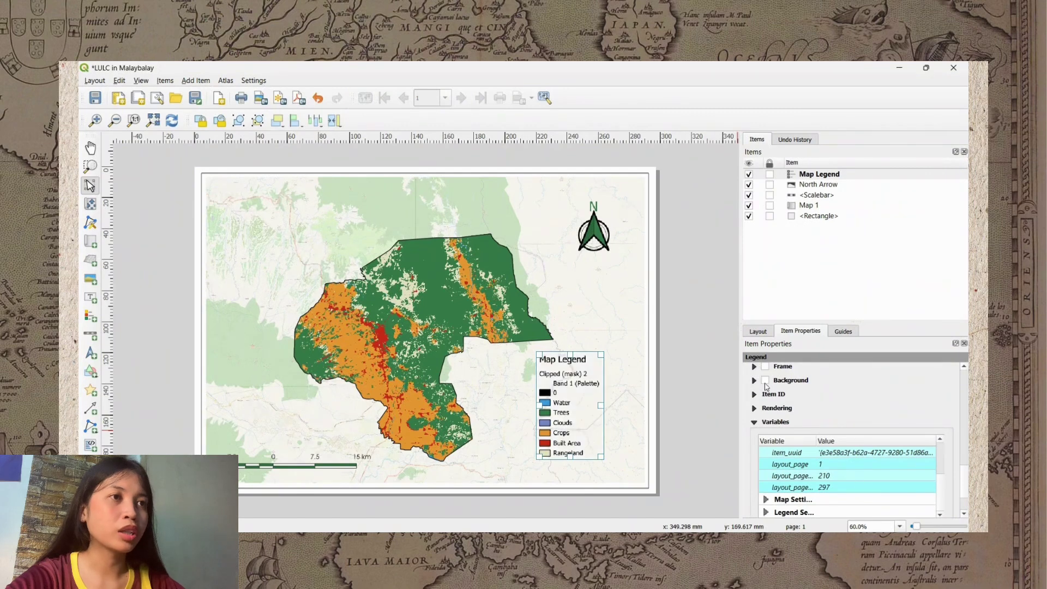
scroll(801, 467, up, 5)
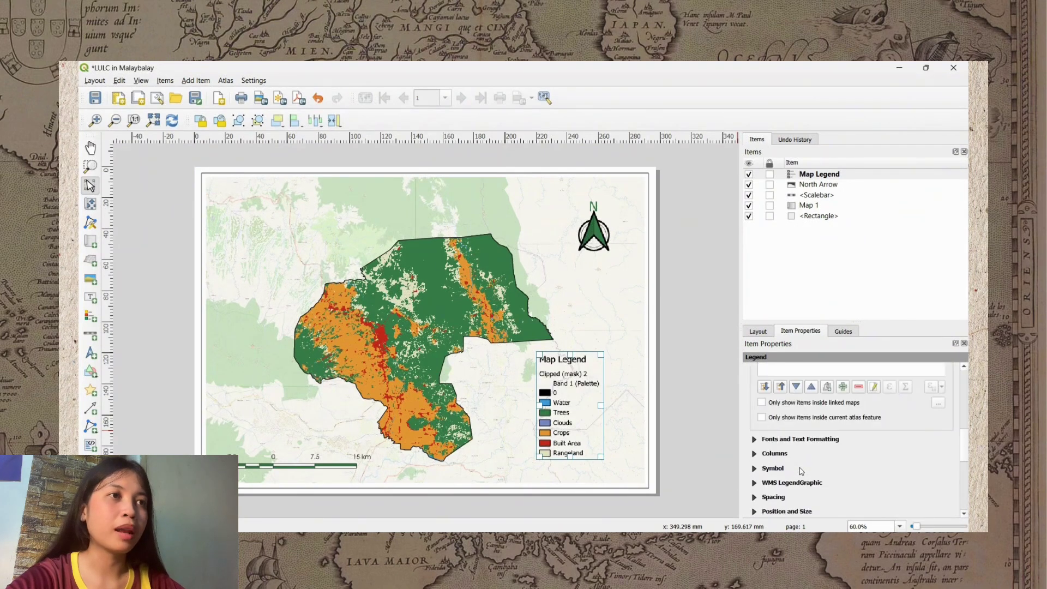
Expand Clipped (mask) 2 in the legend items and remove its class 0 entry.
scroll(801, 470, up, 4)
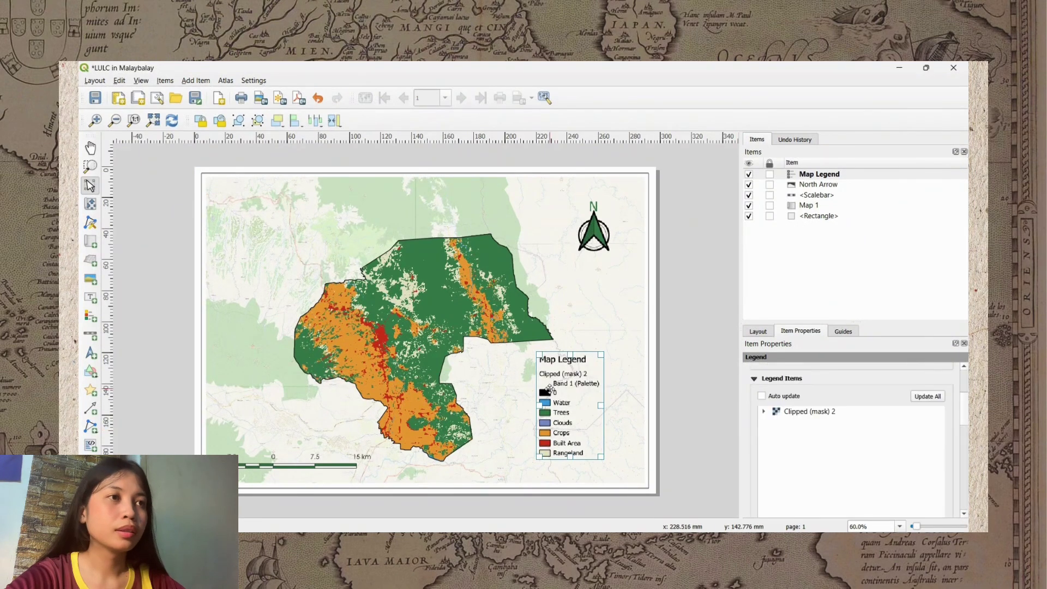
click(828, 414)
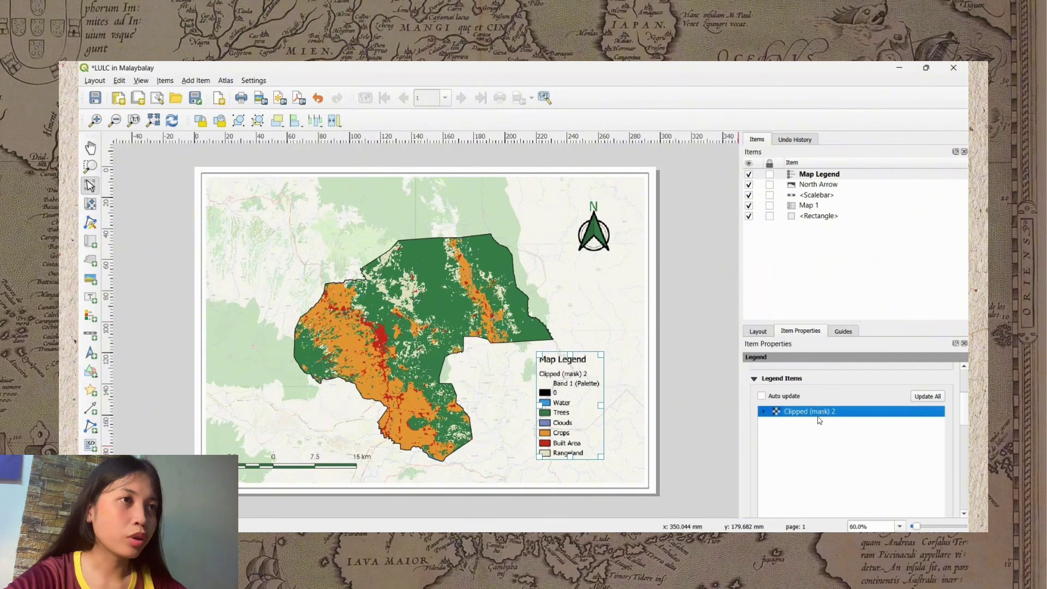
click(763, 415)
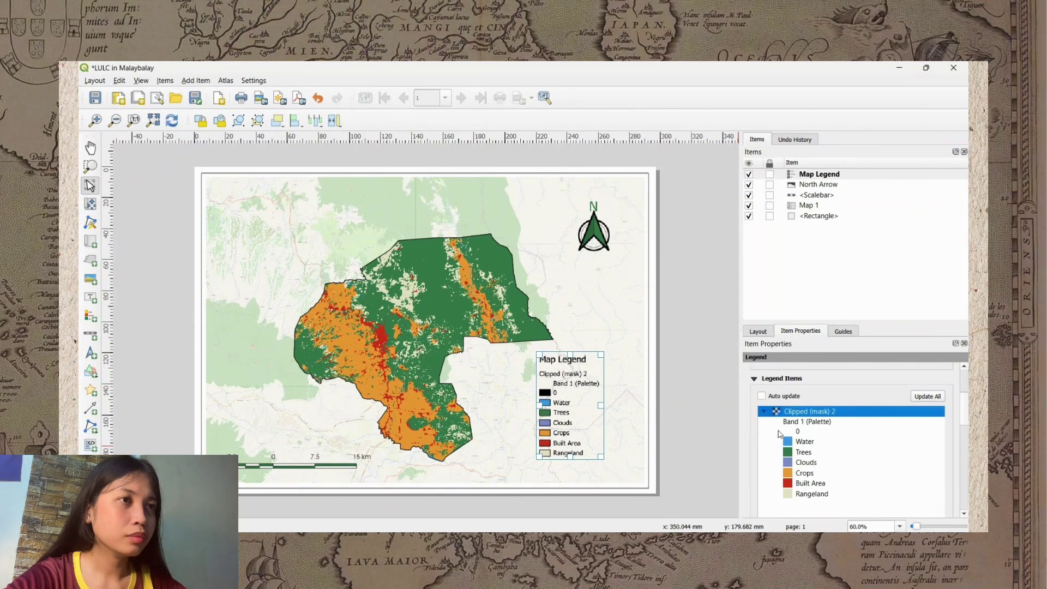
click(796, 434)
scroll(795, 439, down, 2)
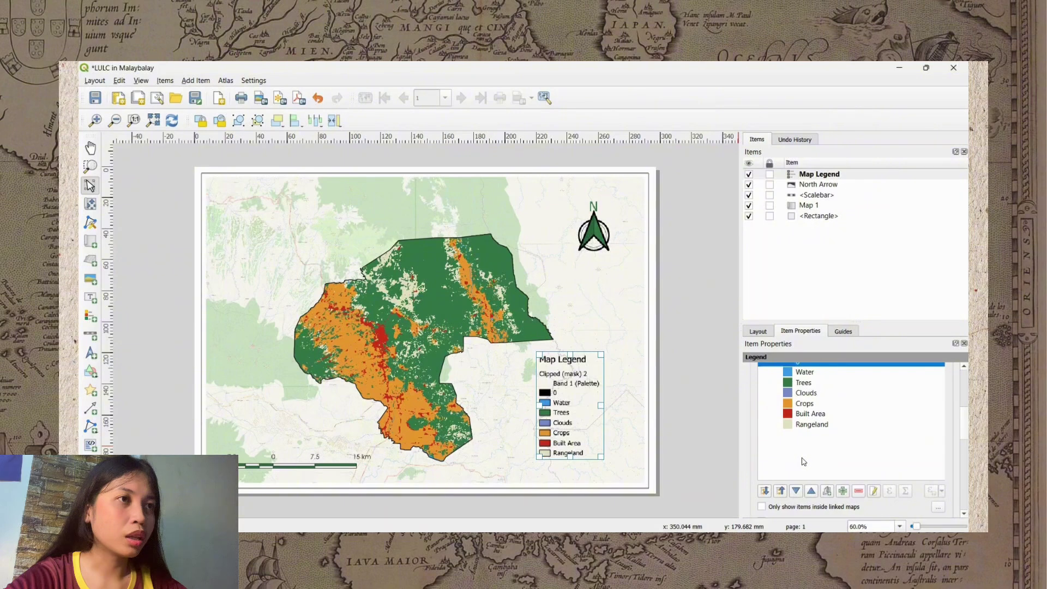
scroll(803, 461, up, 2)
scroll(803, 462, down, 2)
click(859, 490)
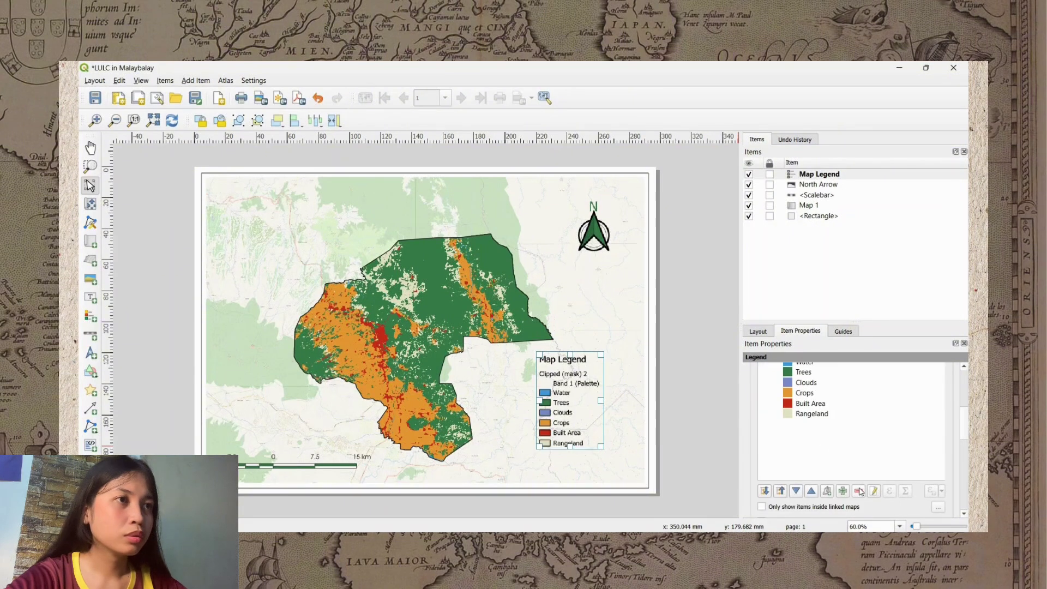
Remove the Band 1 (Palette) entry under Clipped (mask) 2 from the legend.
scroll(846, 437, up, 3)
click(826, 424)
scroll(828, 447, down, 1)
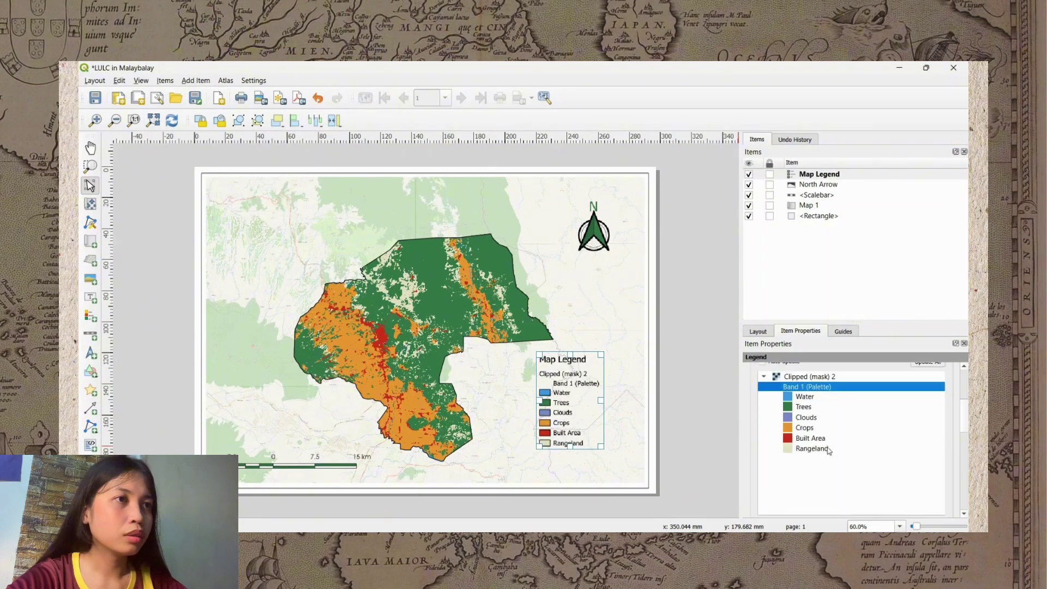
scroll(828, 451, down, 1)
click(860, 492)
scroll(819, 428, up, 3)
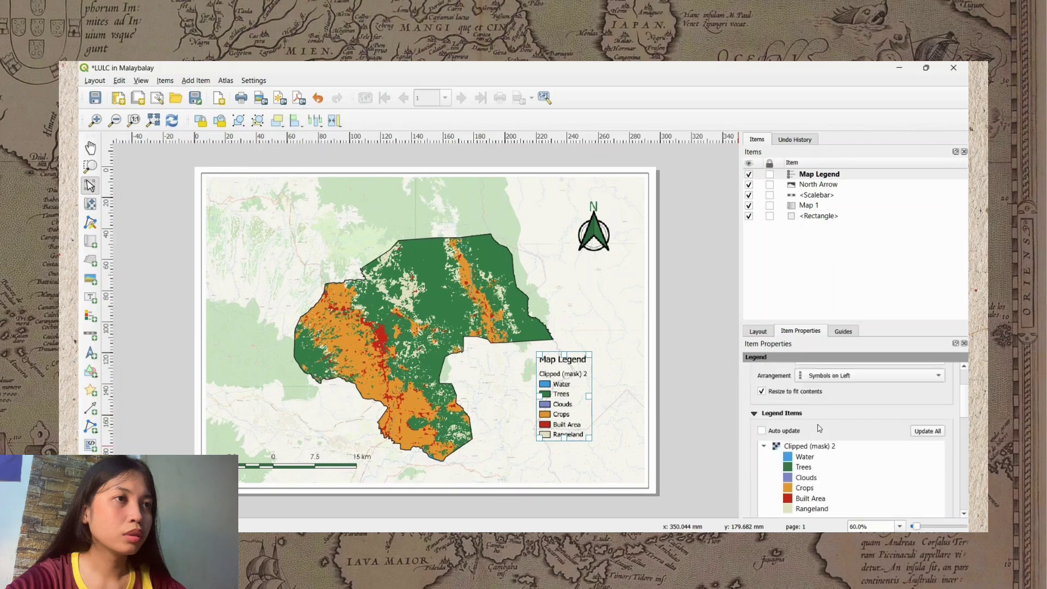
Set the Clipped (mask) 2 heading to Hidden in the legend.
click(817, 448)
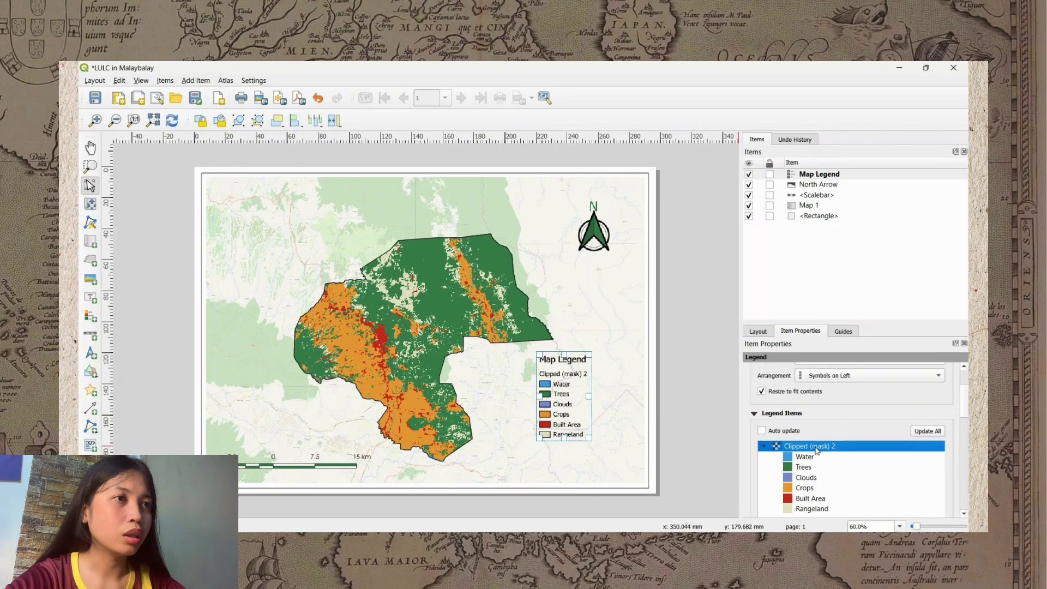
right_click(816, 450)
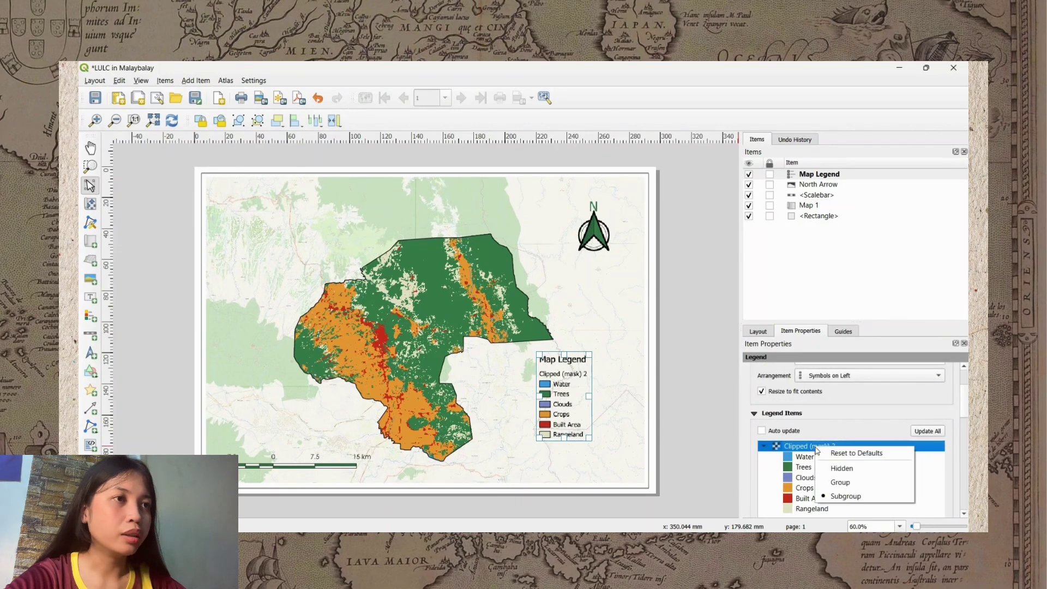
click(847, 474)
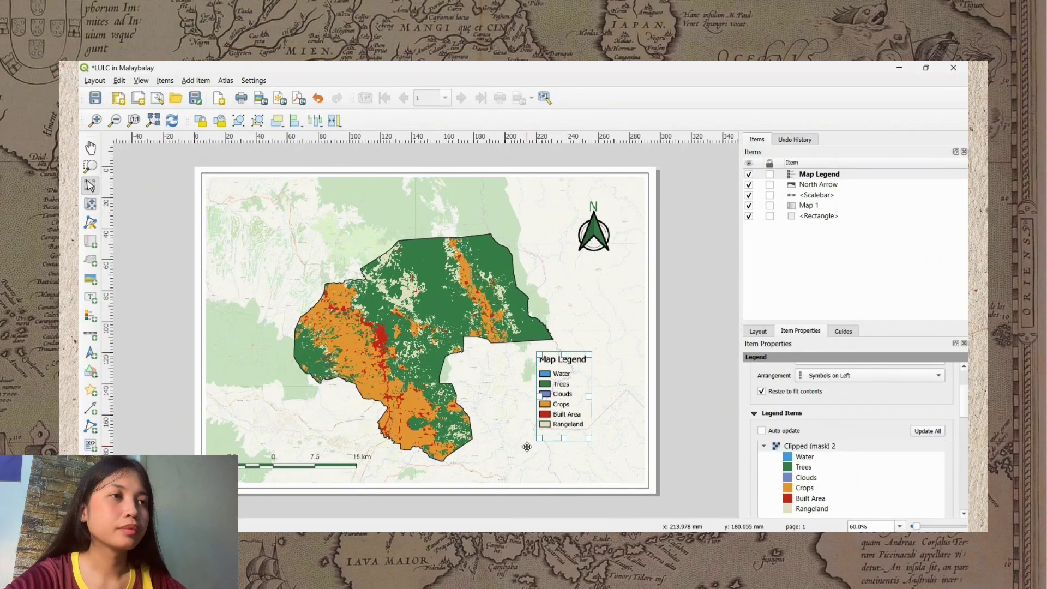
Move the legend right and down into the map's lower-right corner and deselect it.
mouse_move(702, 529)
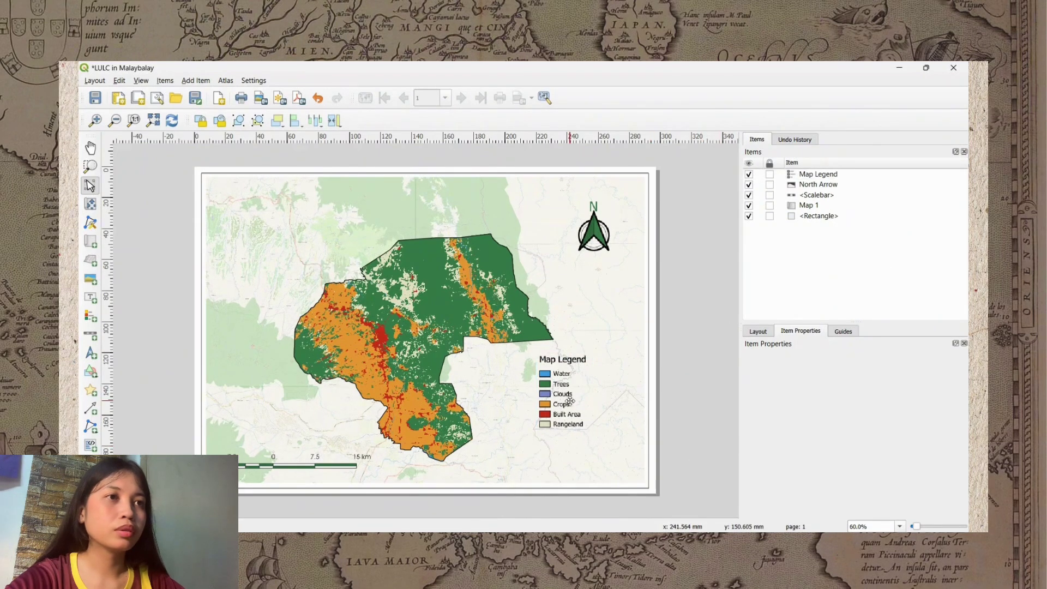
drag(570, 402, 609, 439)
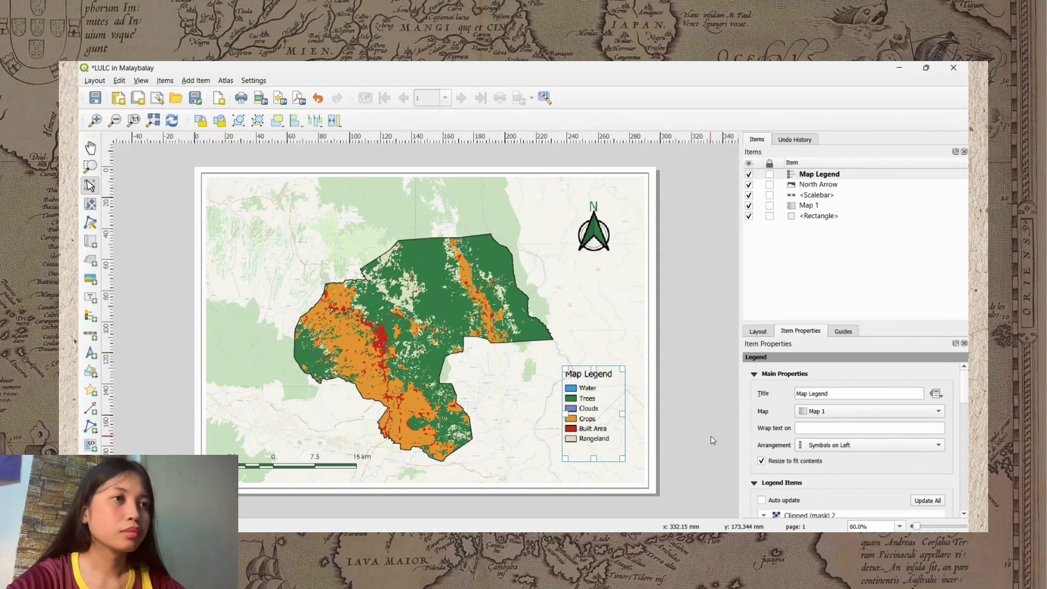
click(693, 434)
Switch to the main QGIS project window and open the symbology properties of the Clipped (mask) 2 layer.
click(601, 468)
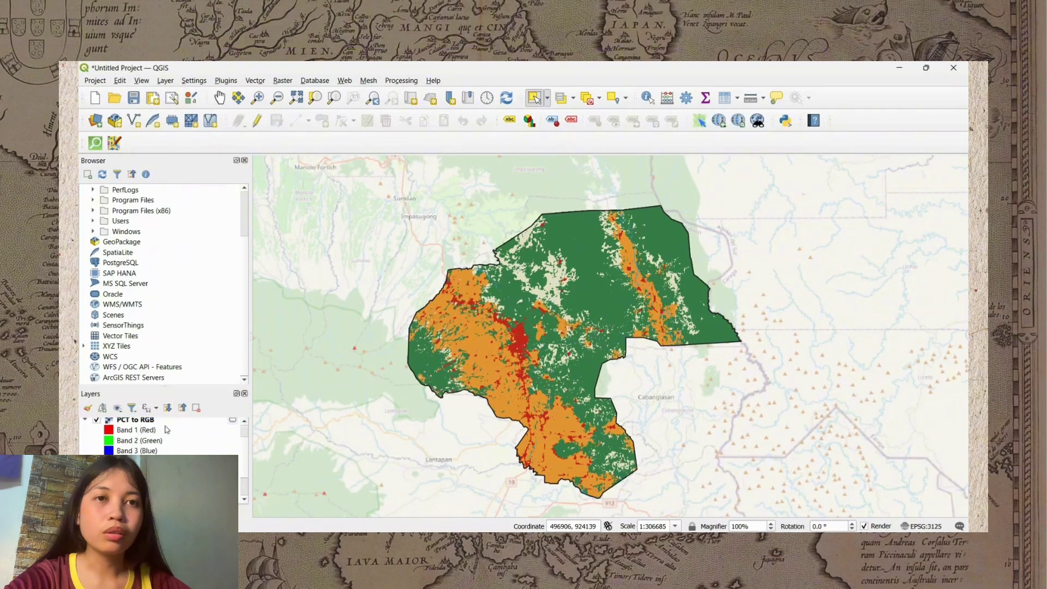
scroll(158, 428, down, 1)
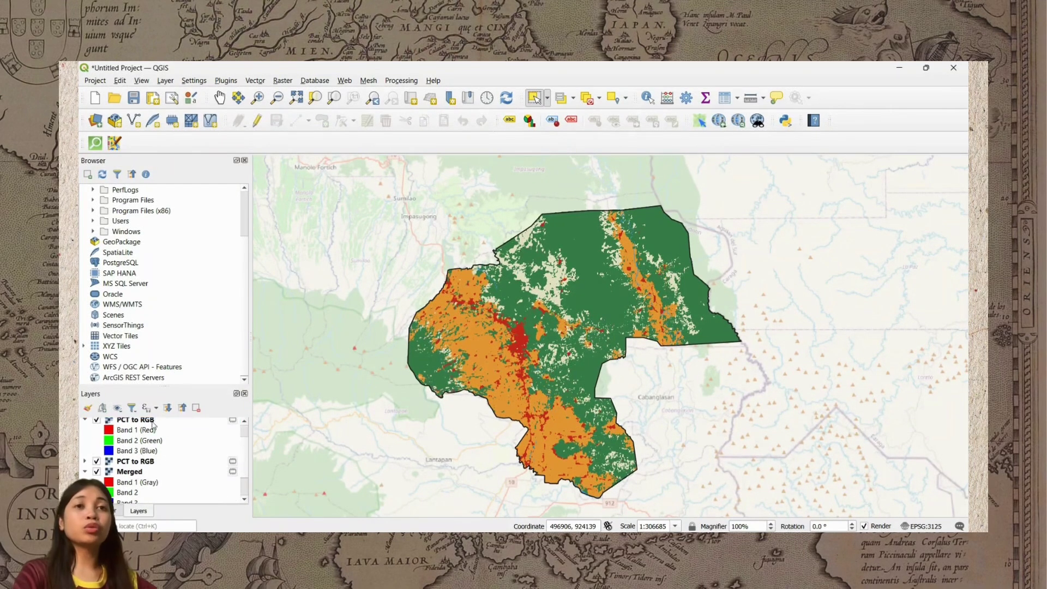
scroll(152, 442, up, 1)
scroll(153, 445, down, 1)
scroll(153, 452, down, 1)
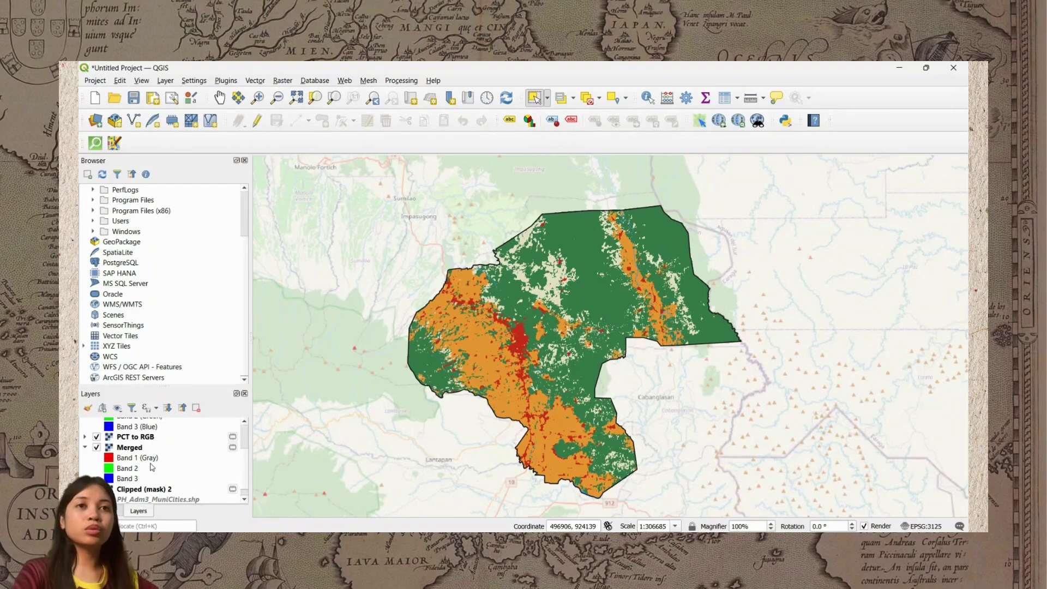
right_click(157, 493)
click(184, 492)
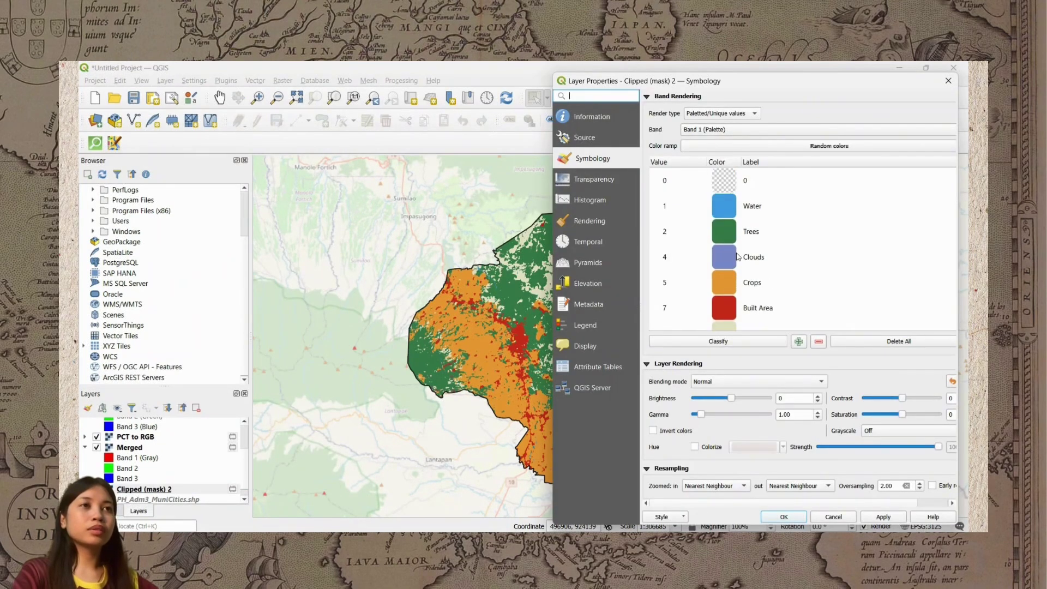
Open the Water class's label for editing, keep its text, and close the layer properties.
click(725, 211)
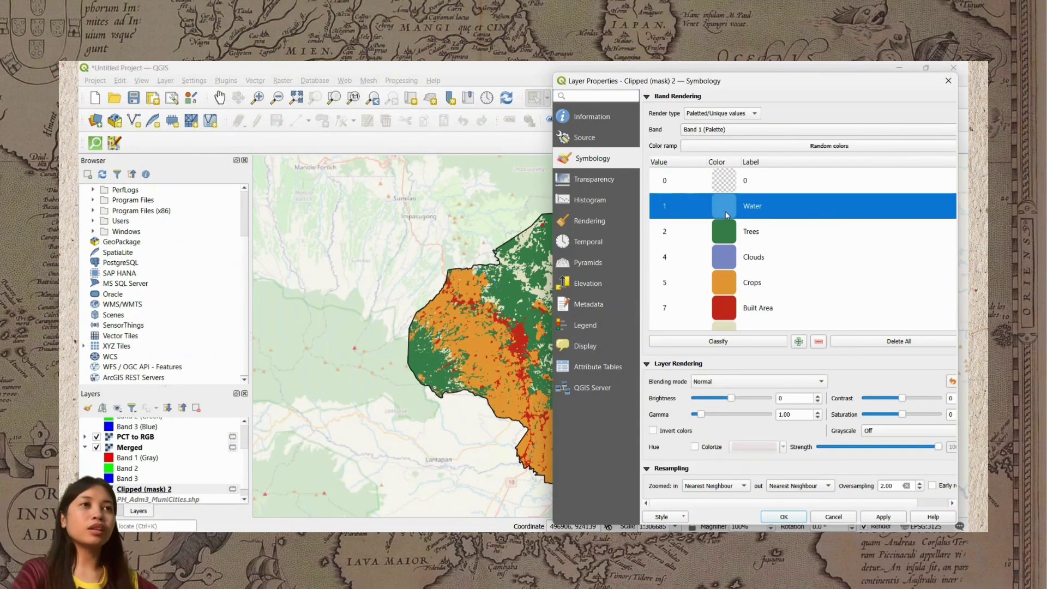
right_click(726, 211)
click(743, 245)
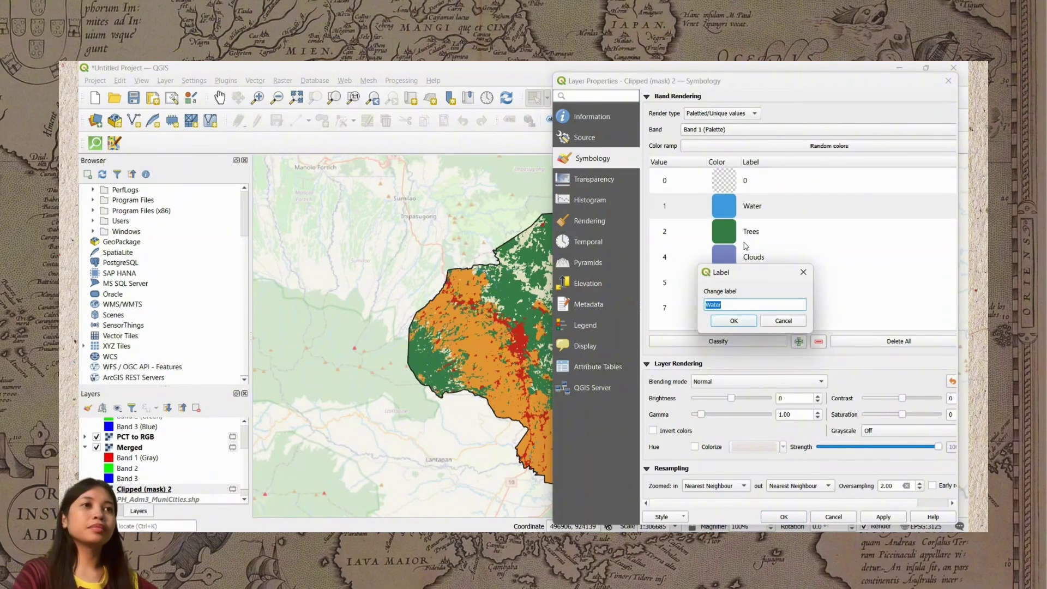
click(754, 320)
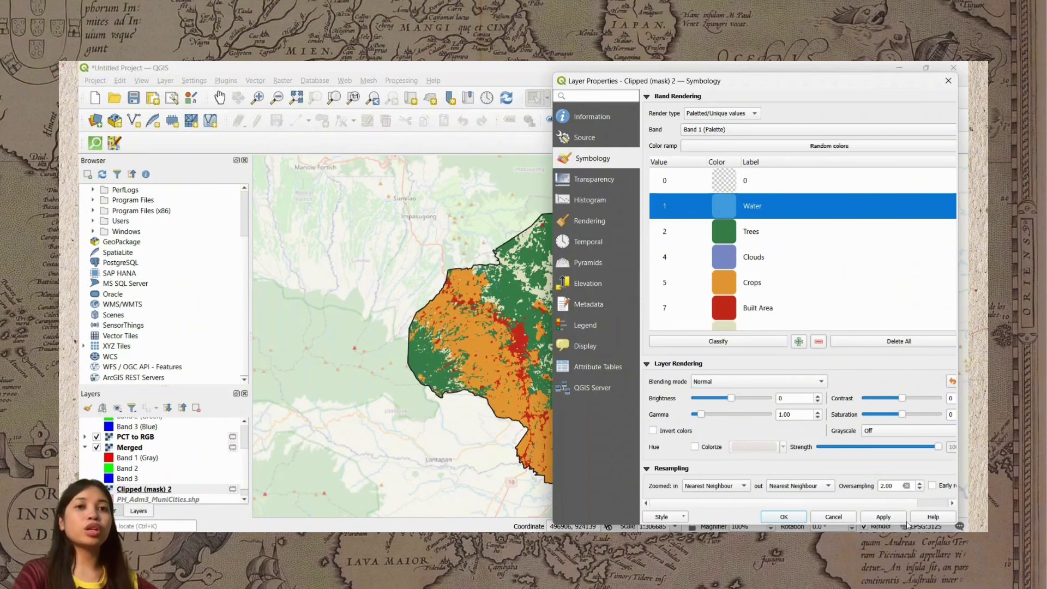
click(788, 518)
mouse_move(677, 529)
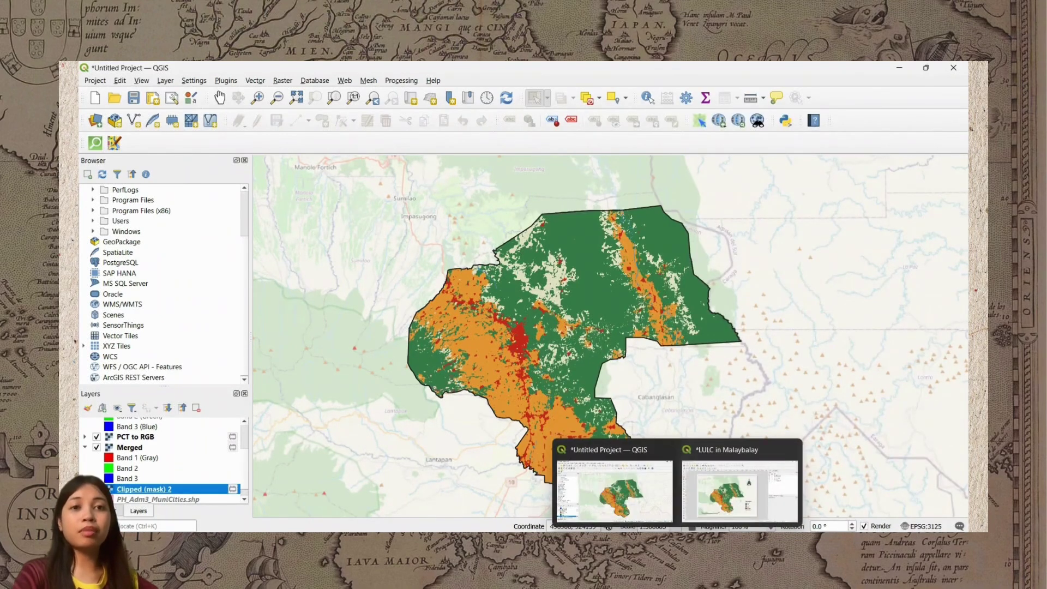
Switch back to the LULC in Malaybalay print layout and add a wide label box across the top of the map.
click(725, 512)
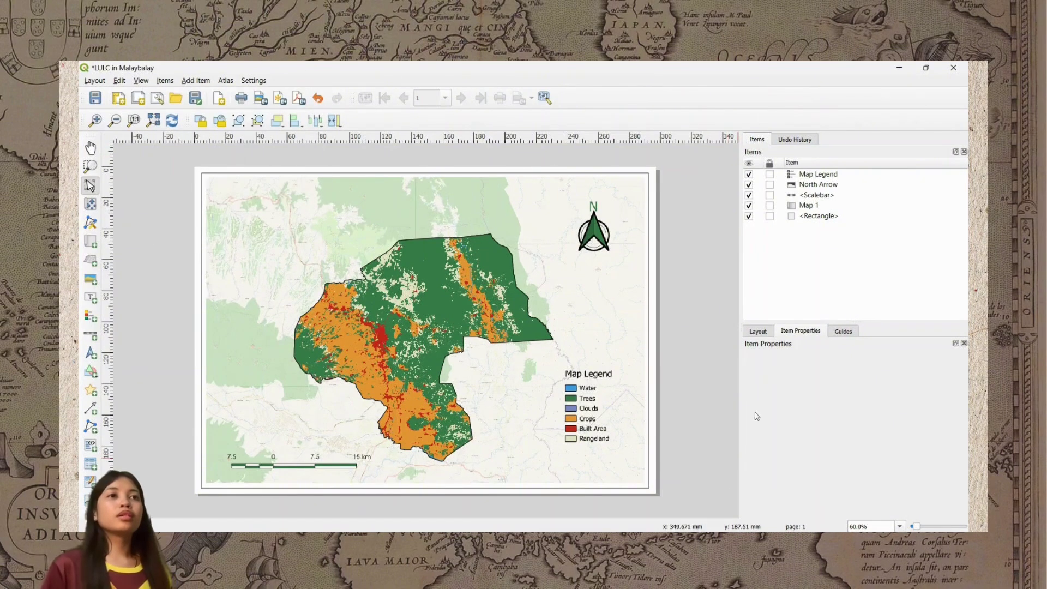
click(165, 80)
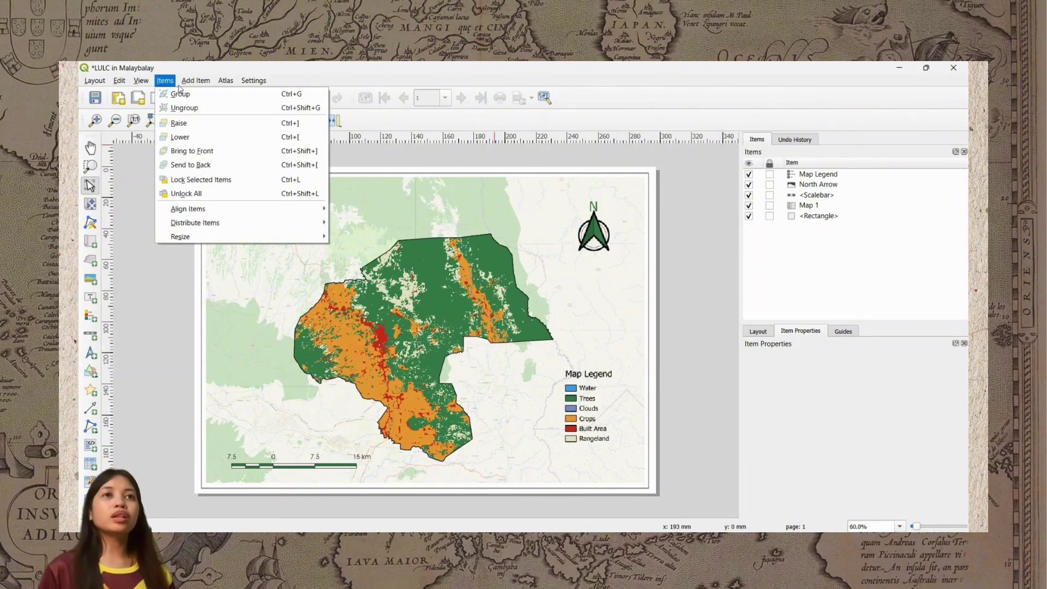
click(198, 93)
click(195, 80)
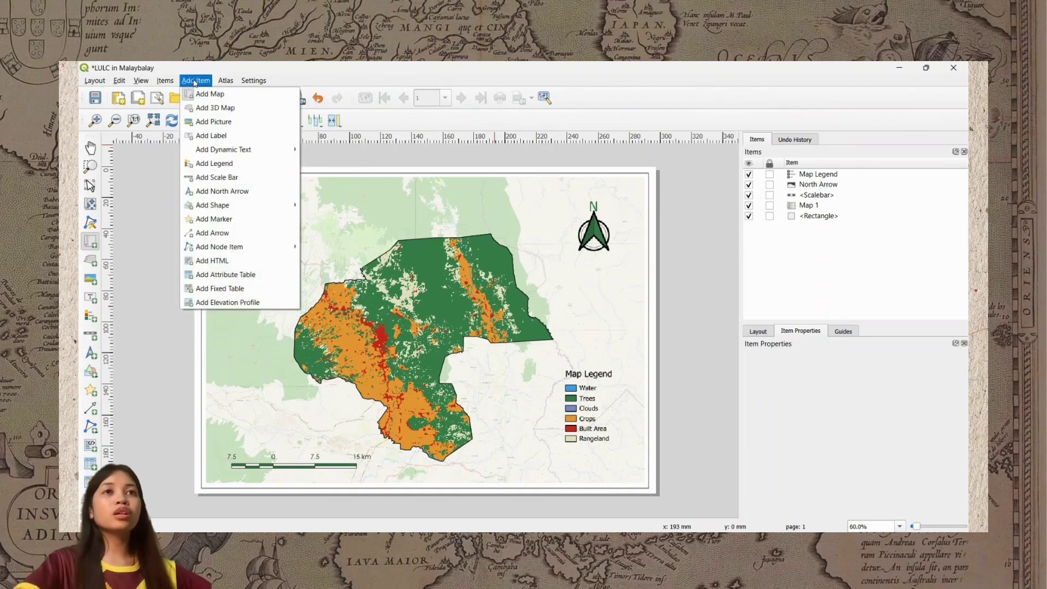
click(229, 135)
drag(265, 188, 576, 224)
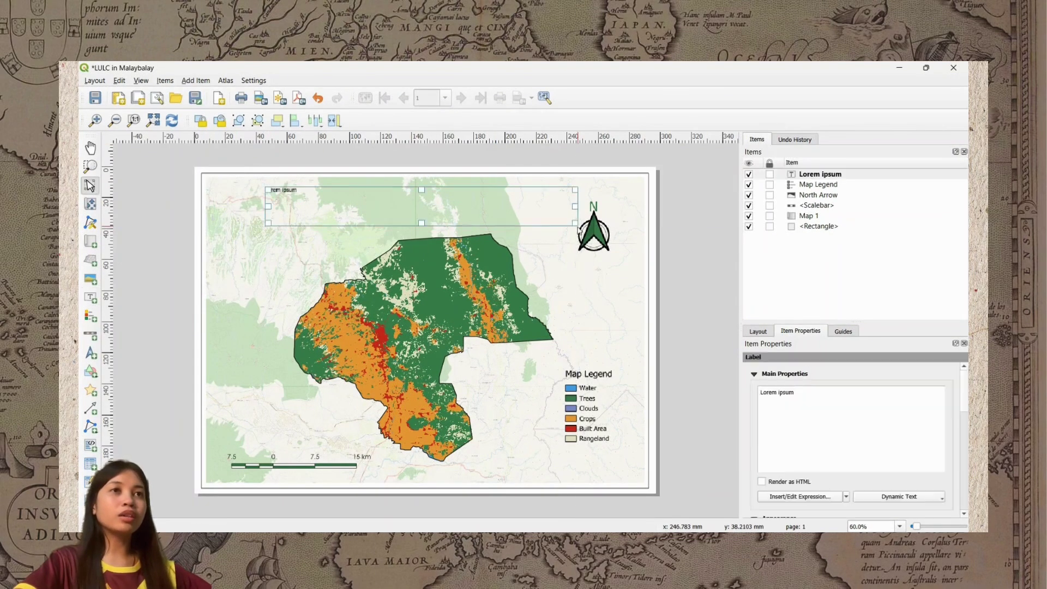
Replace the label's placeholder text with "Land Use and Land Cover Map | Malaybalay City Bukidnon".
triple_click(821, 396)
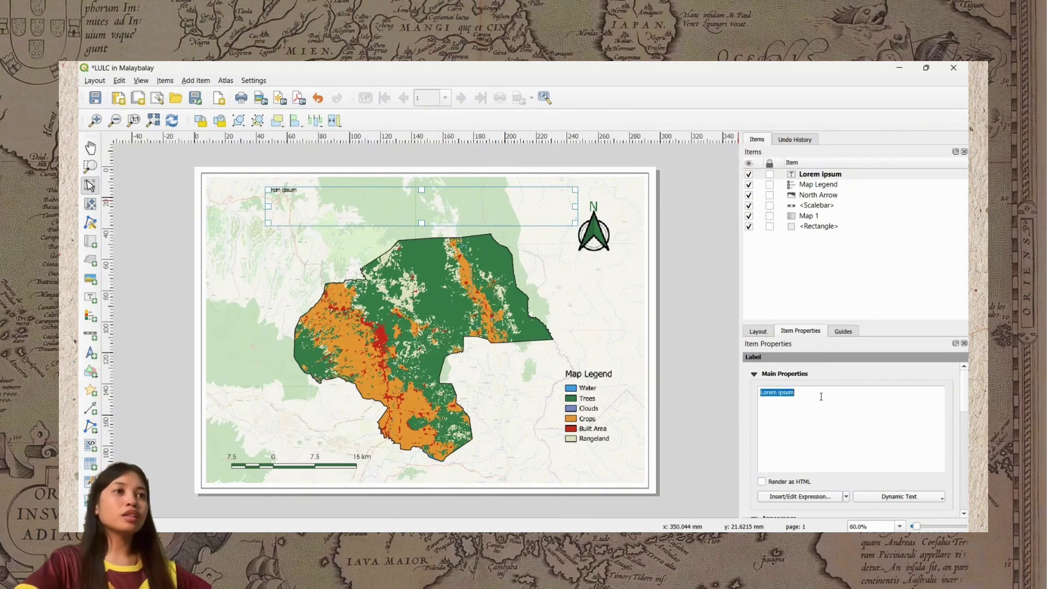
text(Land)
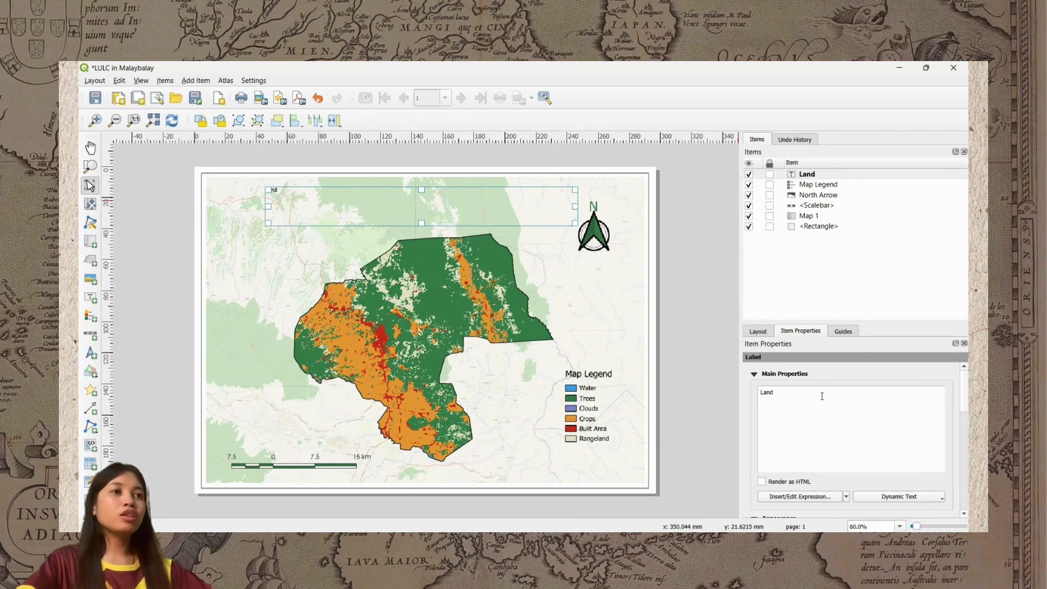
text( Use and Land)
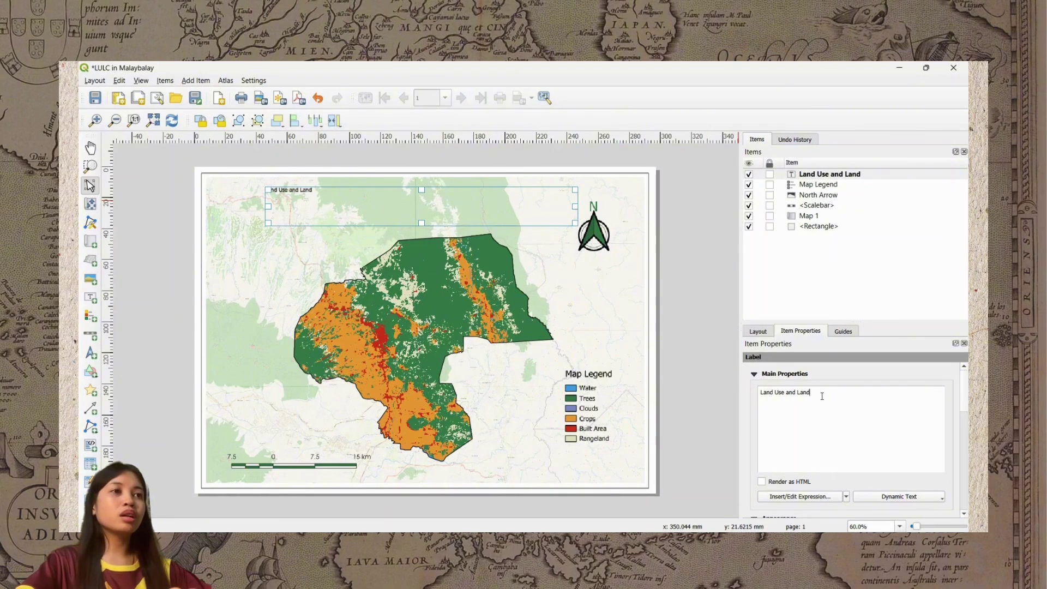
text( Cover Map | Malaybalay City)
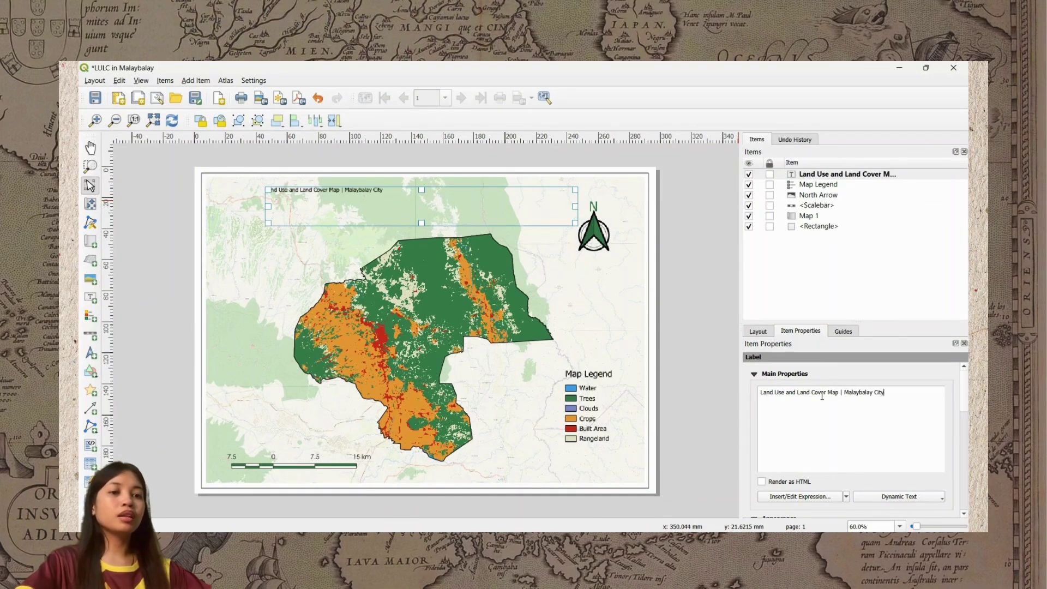
text( Bukidno)
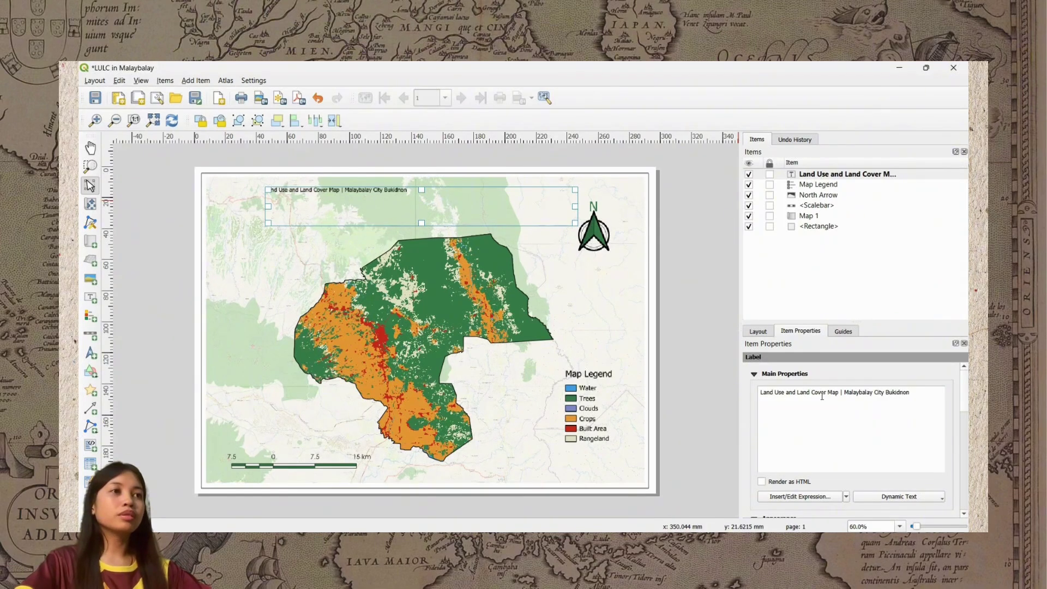
text(n)
Set the title label's font to Century Gothic with the Bold style.
scroll(760, 451, down, 2)
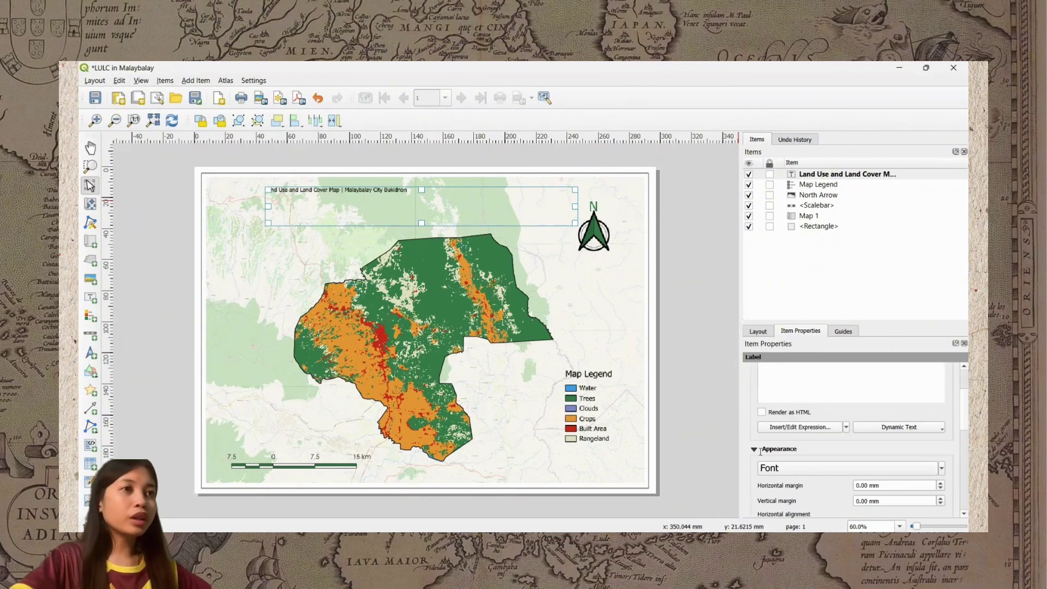
click(772, 469)
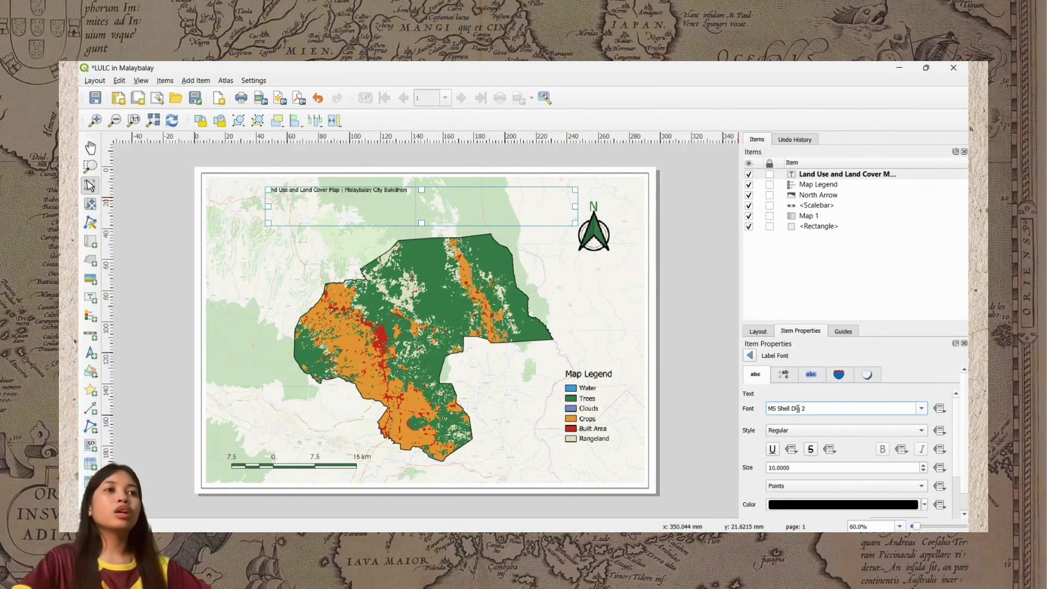
triple_click(797, 408)
text(cen)
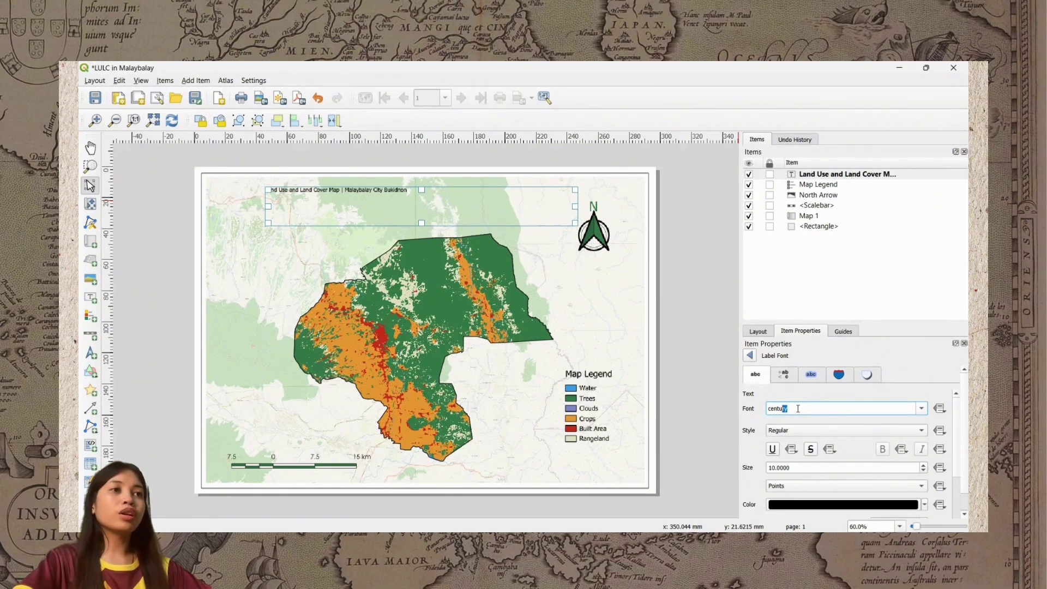
text(tury g)
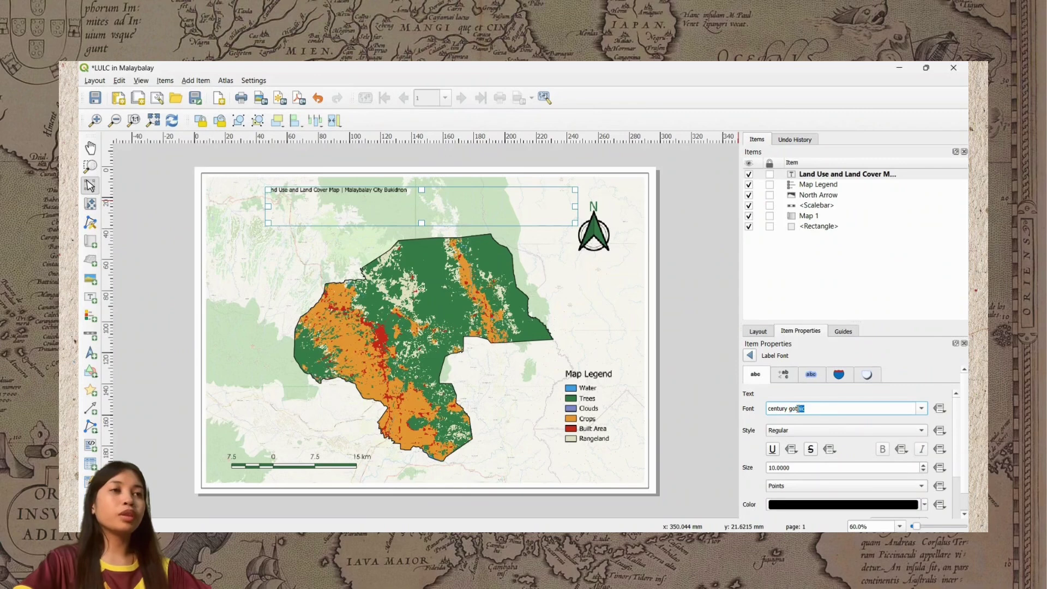
text(ot)
key(Return)
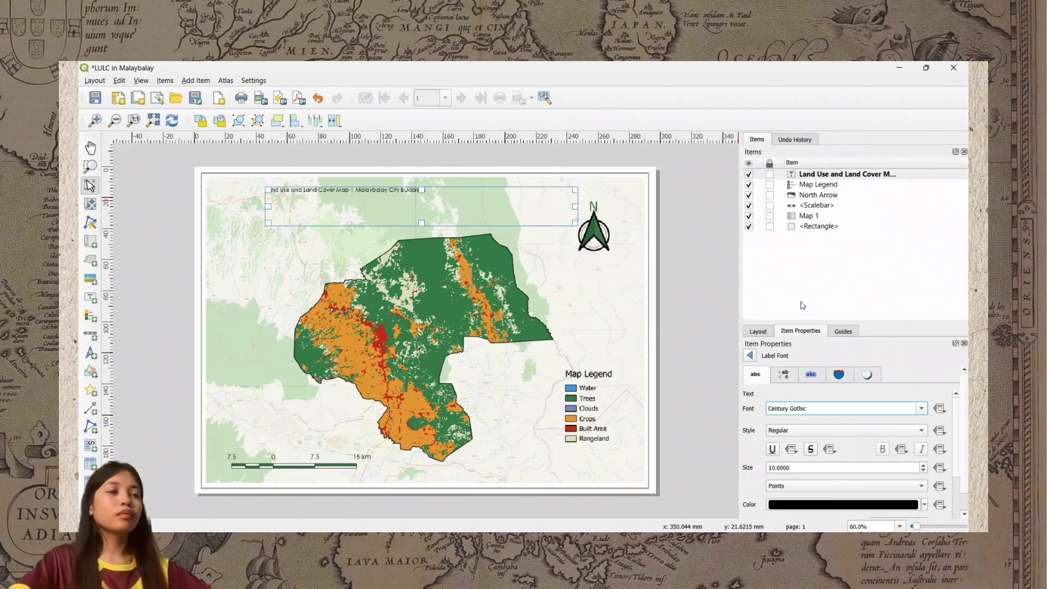
click(812, 443)
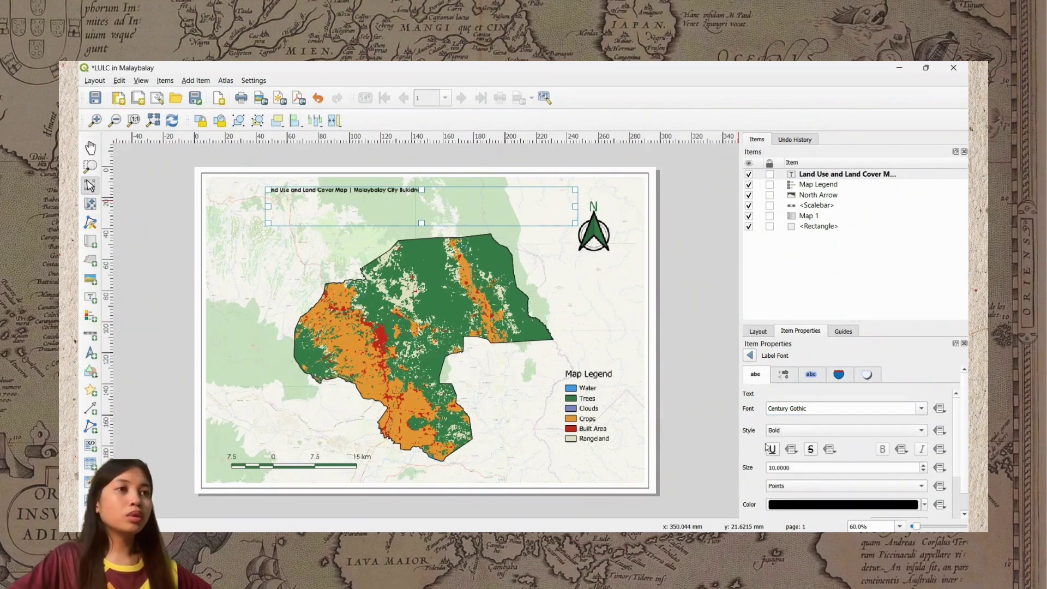
Set the title label's font size to 20 points.
scroll(758, 447, down, 1)
click(778, 434)
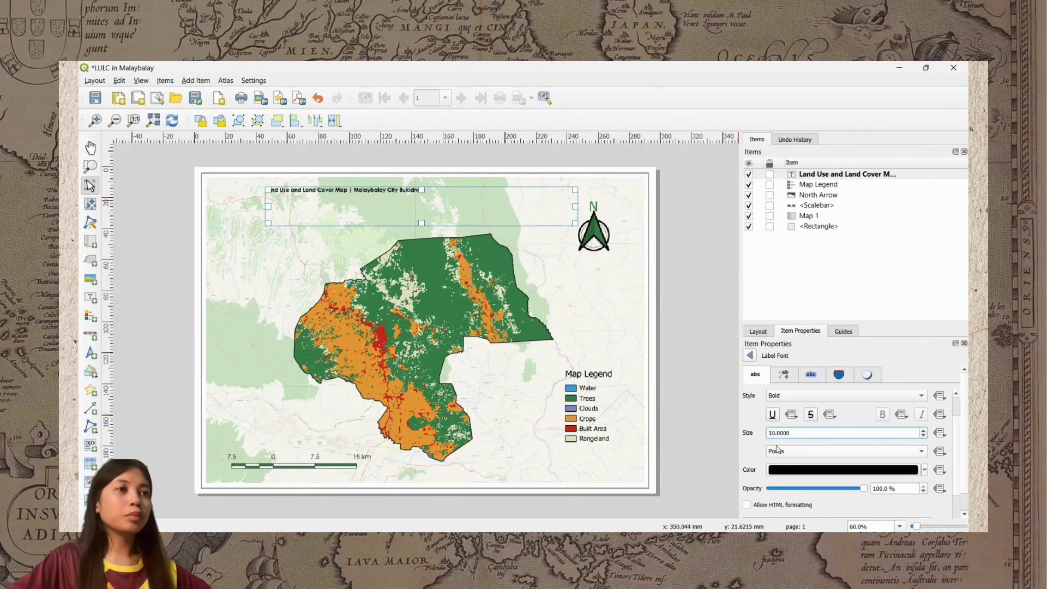
key(BackSpace)
text(4)
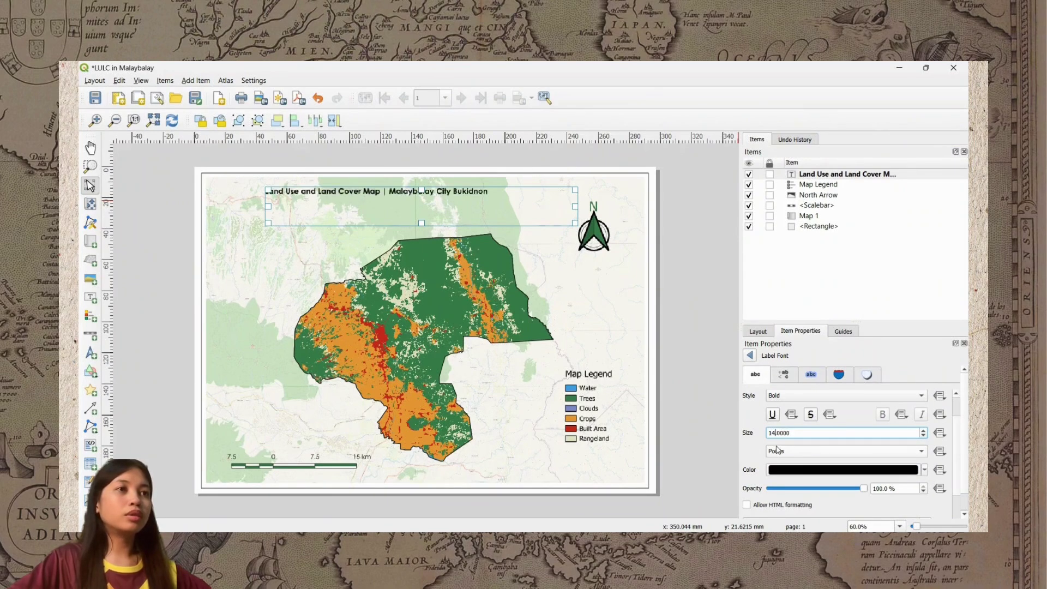
scroll(787, 435, up, 8)
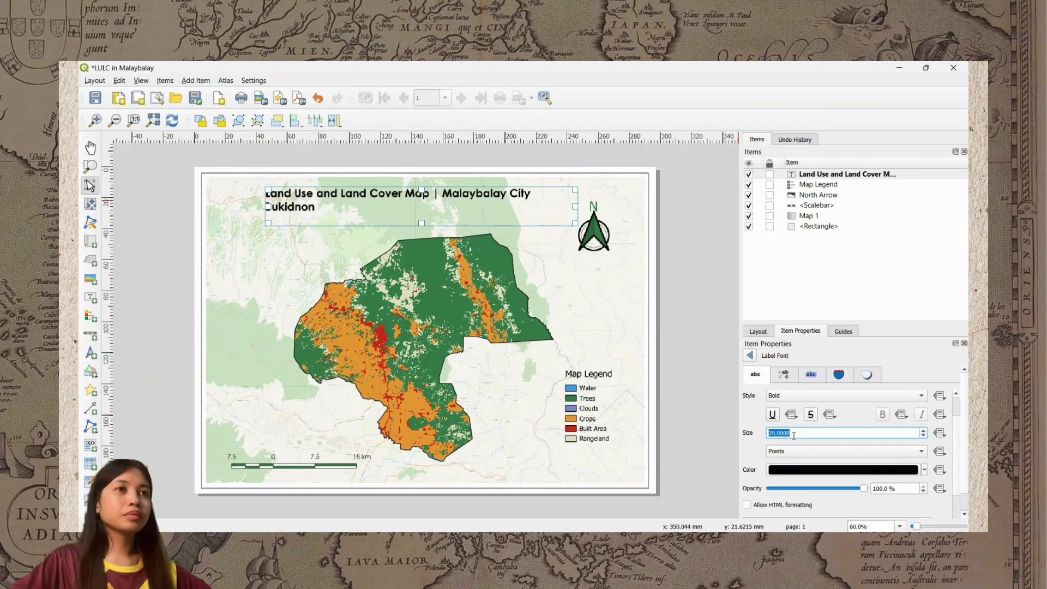
Colour the title text with the dark green (#397d49) sampled from the map's Trees area and close the item properties.
scroll(796, 434, down, 2)
scroll(747, 472, down, 1)
scroll(747, 472, down, 1)
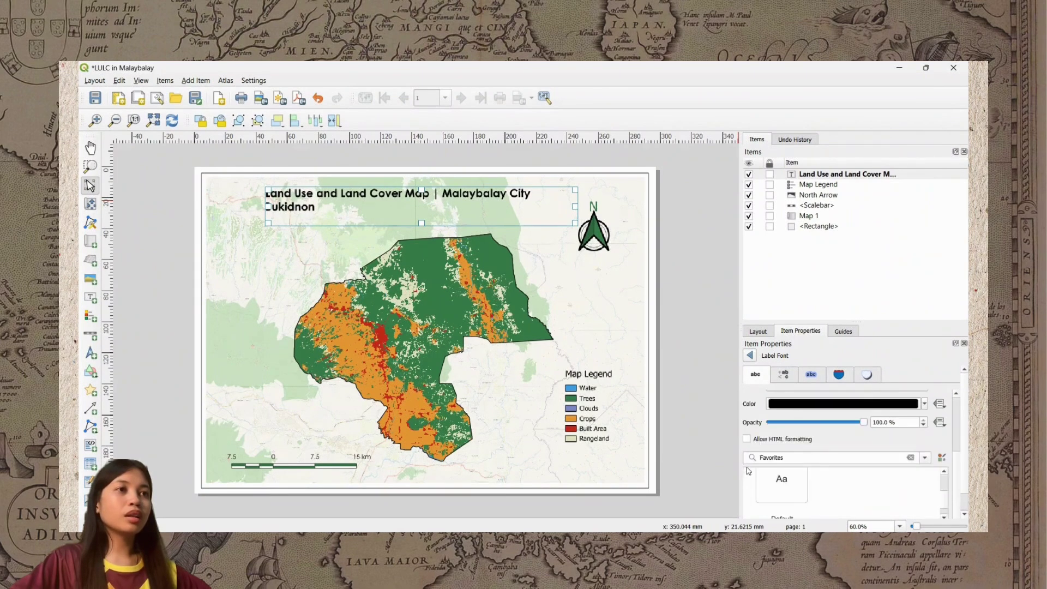
click(791, 407)
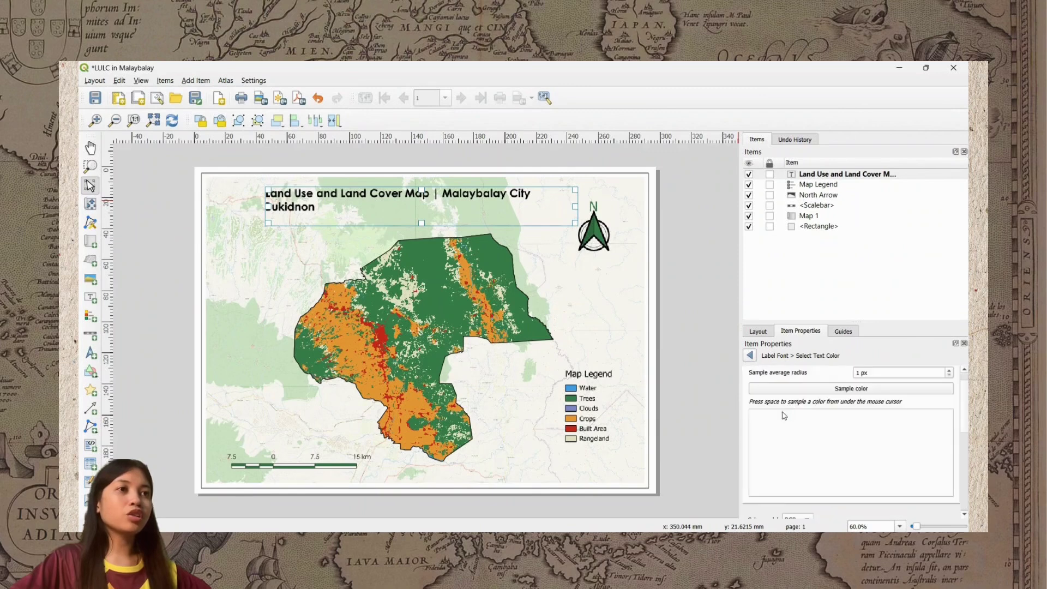
click(848, 388)
click(496, 261)
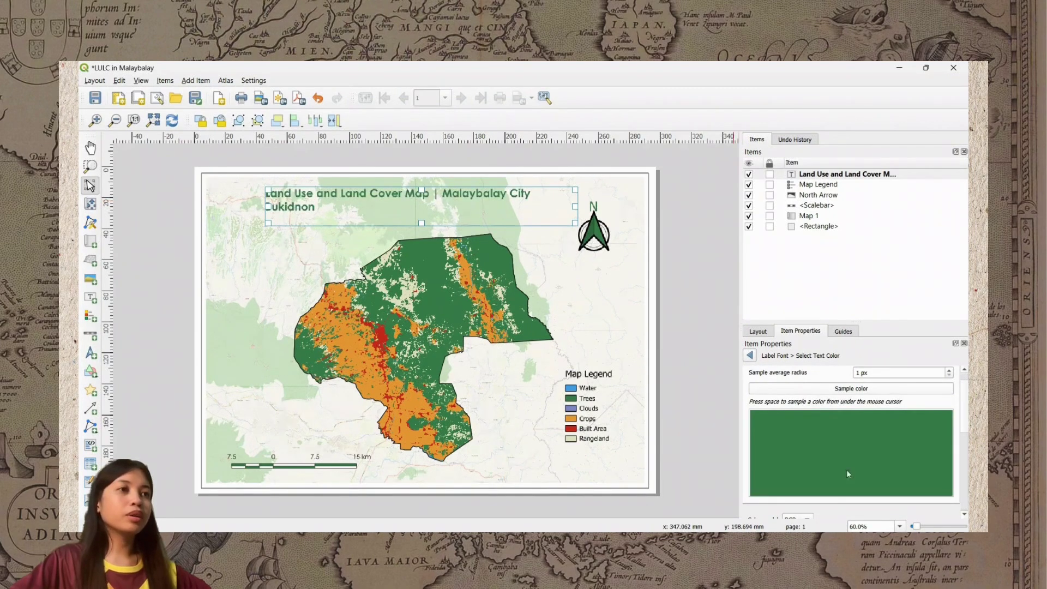
scroll(796, 476, down, 7)
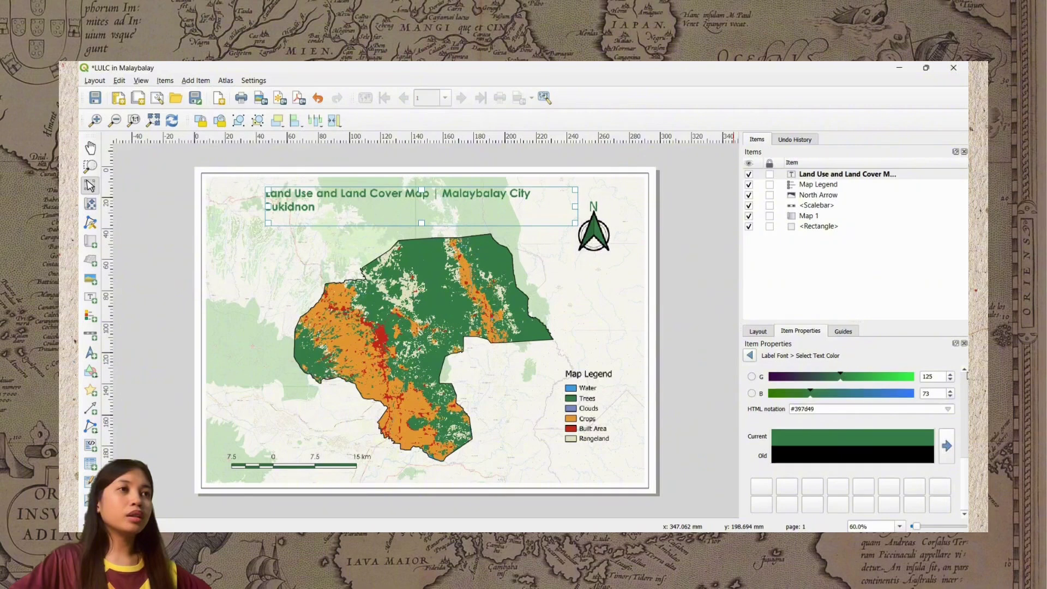
click(964, 344)
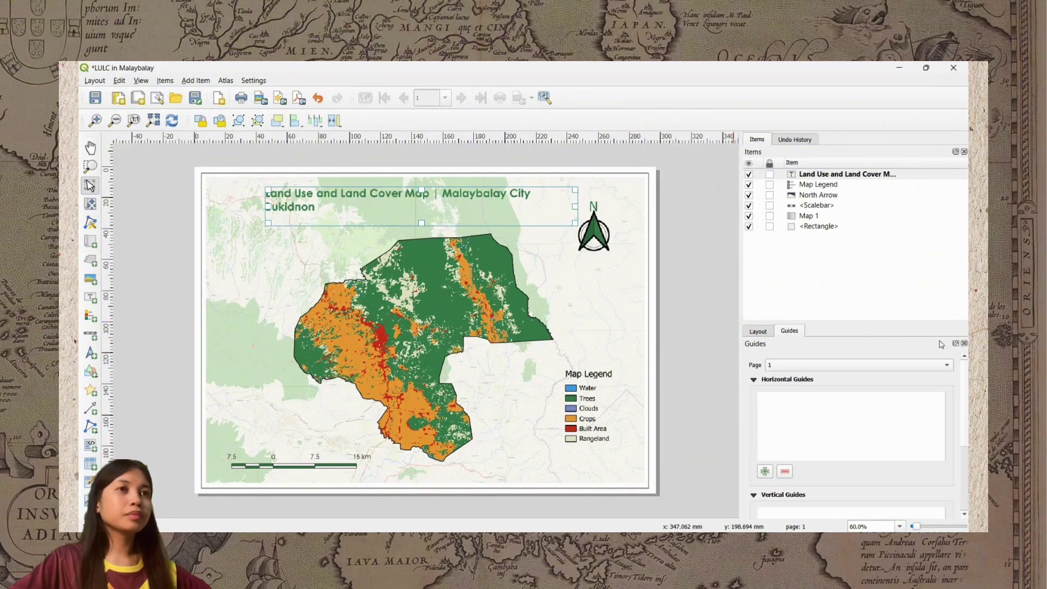
Widen the title label until its text fits on one line, shift it slightly up and left, and deselect it.
drag(576, 206, 636, 207)
drag(363, 206, 359, 200)
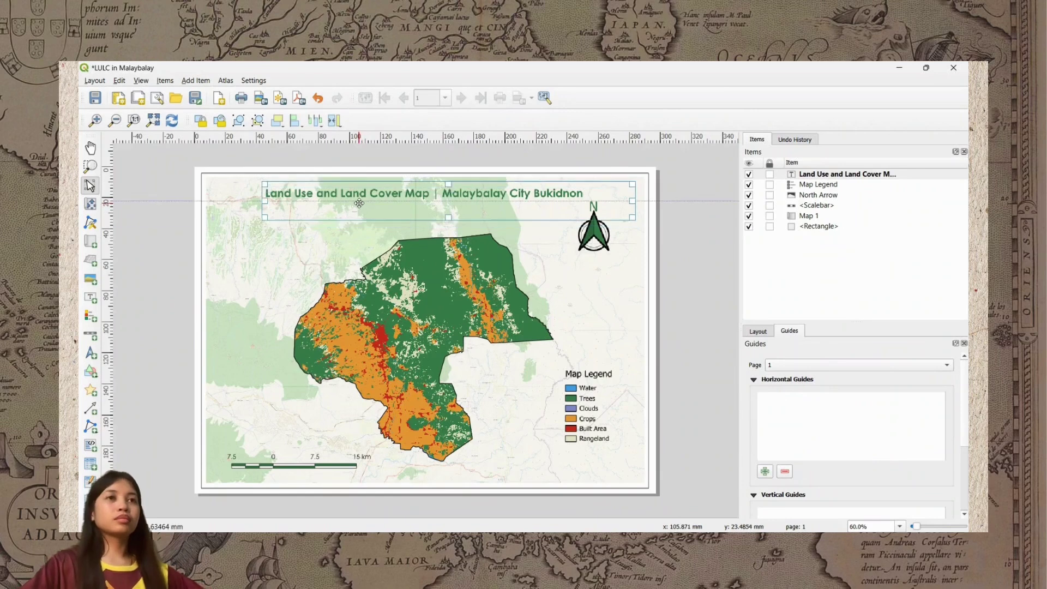
click(669, 250)
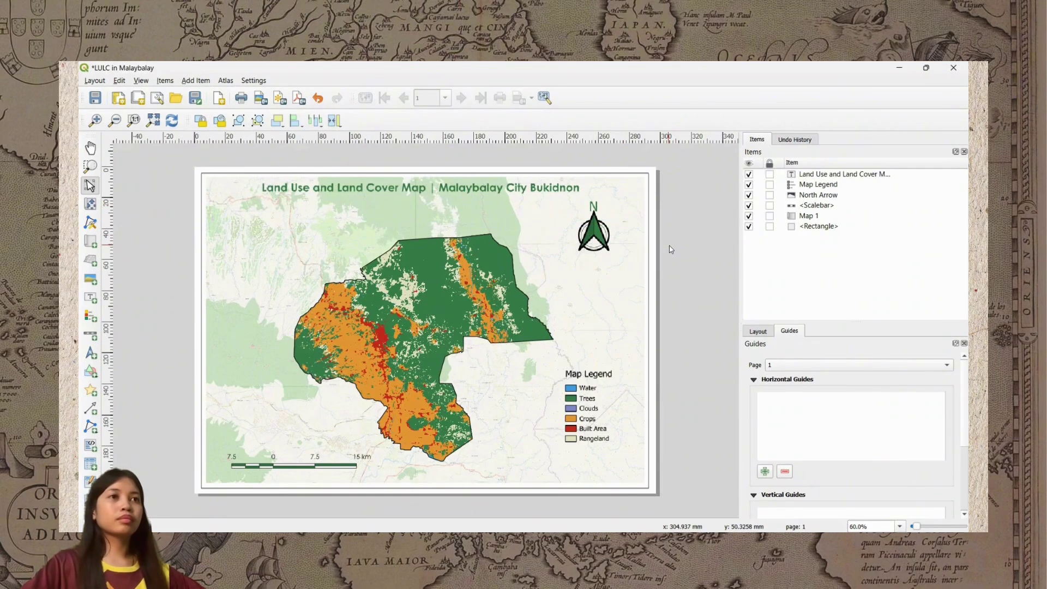
Nudge the title label down slightly so it sits a little farther below the map's upper border.
click(444, 192)
key(Down)
key(Down)
key(Down)
key(Down)
key(Down)
key(Down)
key(Down)
key(Down)
key(Down)
key(Down)
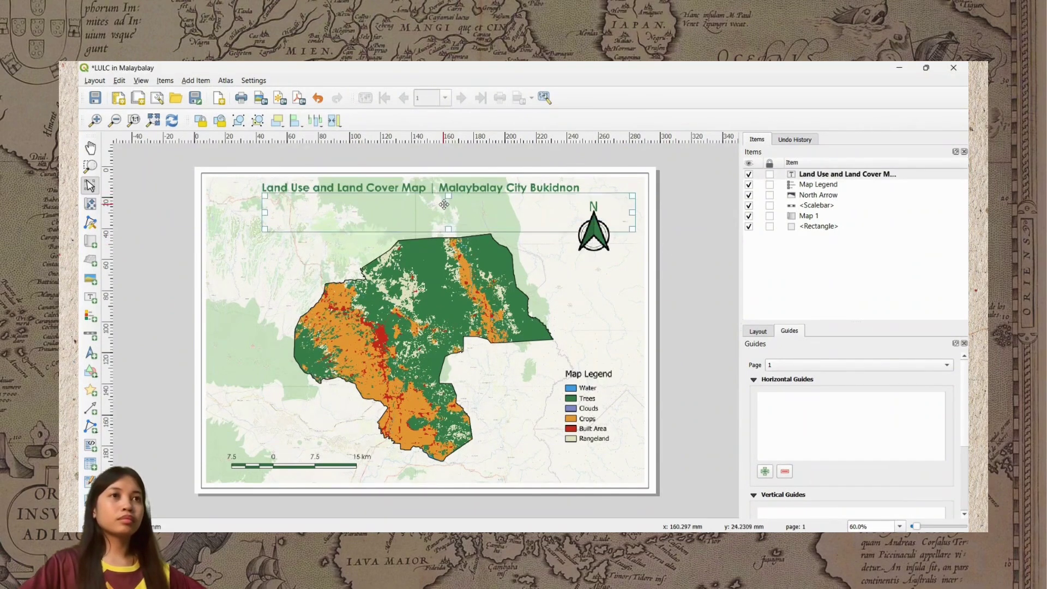
key(Up)
key(Up)
key(Up)
key(Up)
key(Up)
key(Up)
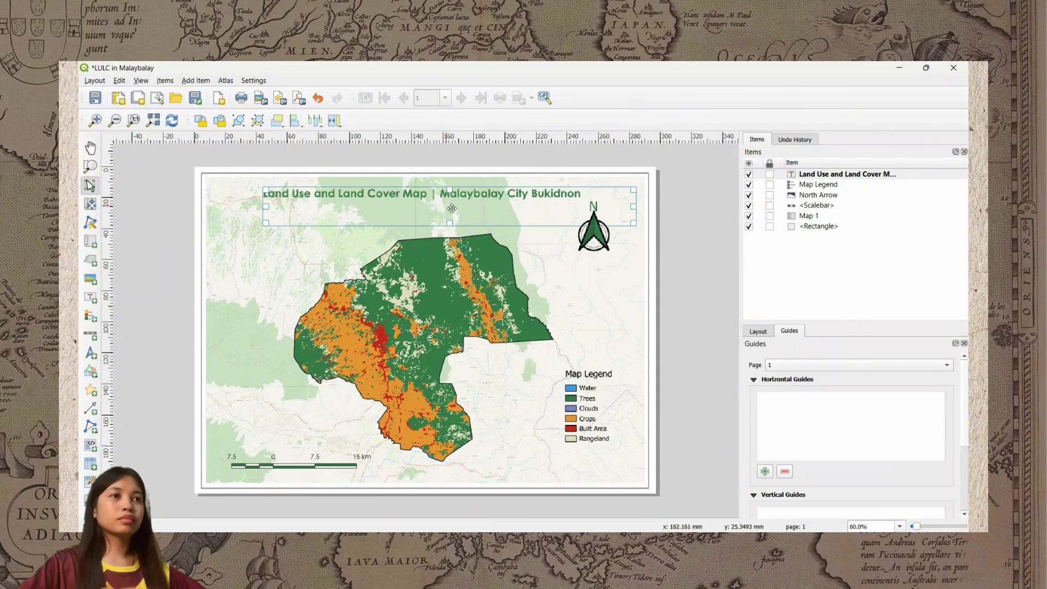
Move the north arrow slightly down and to the right, away from the title.
click(605, 256)
drag(605, 257, 601, 254)
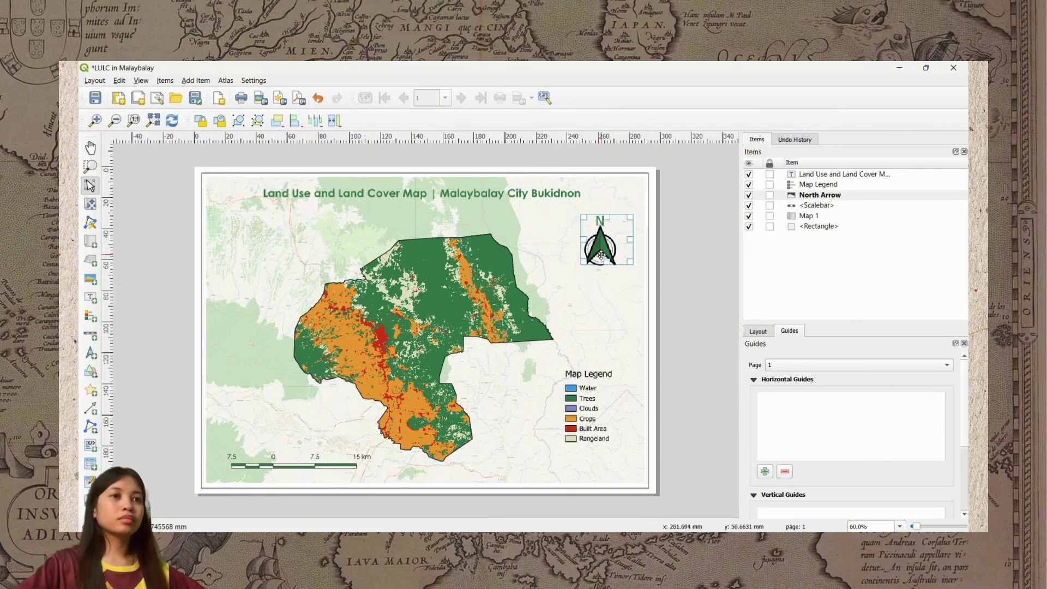
Open the map legend's item properties and expand its fonts and text formatting settings.
click(601, 424)
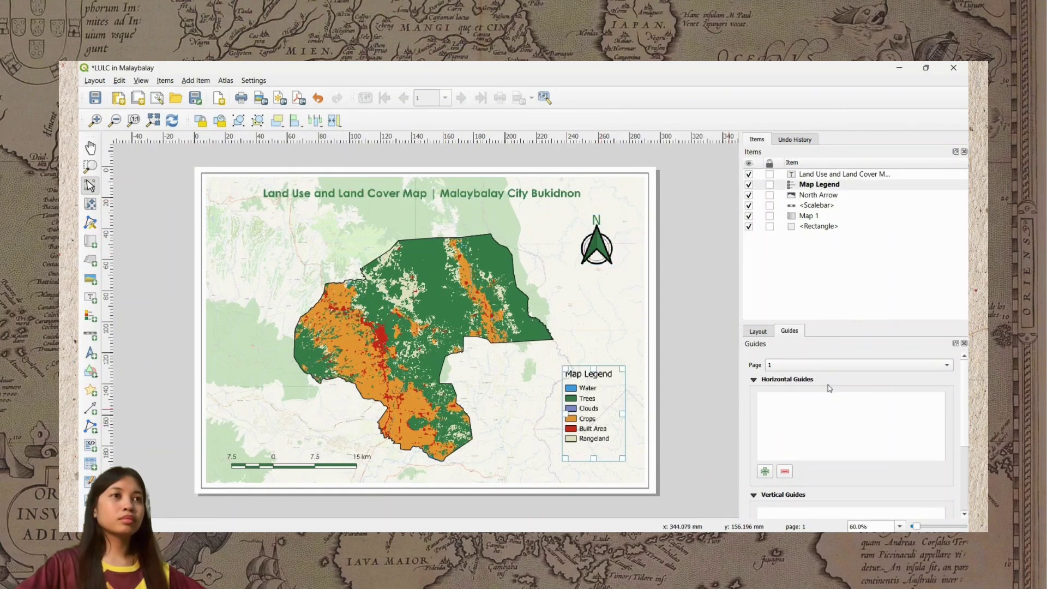
right_click(796, 185)
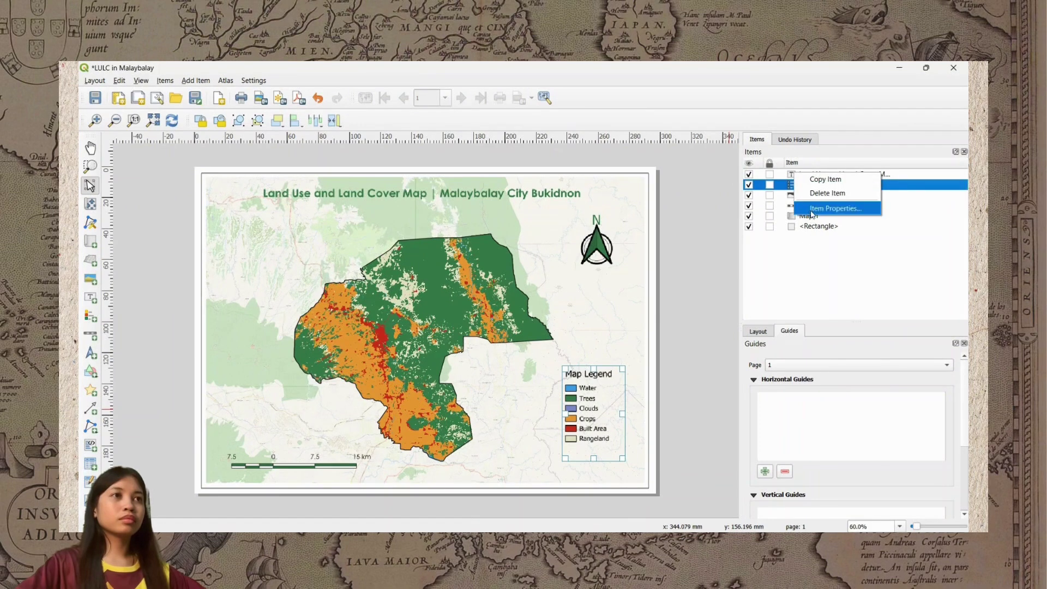
click(814, 213)
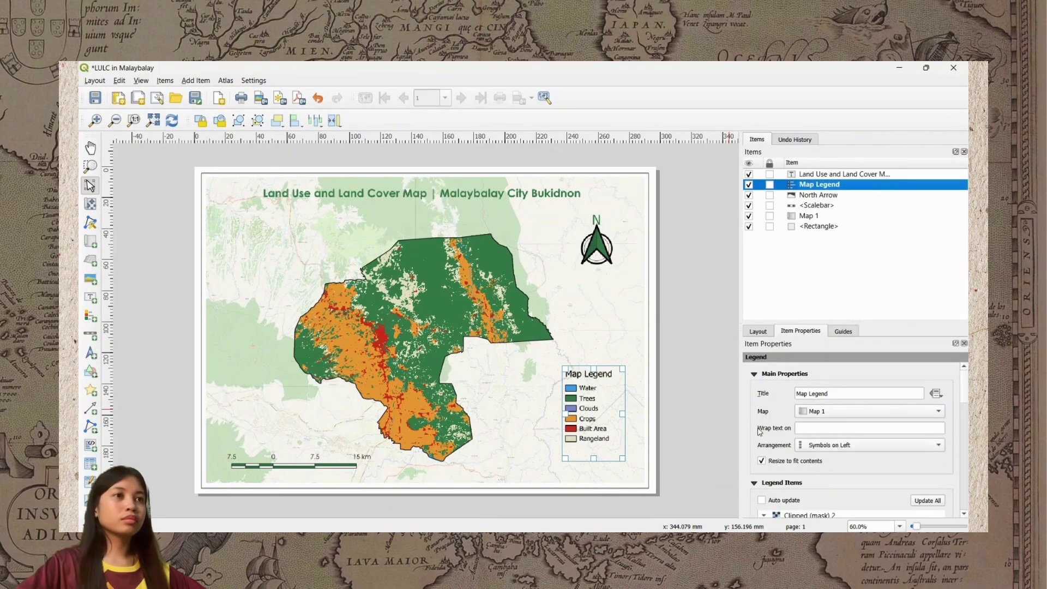
scroll(753, 451, down, 6)
scroll(753, 451, down, 2)
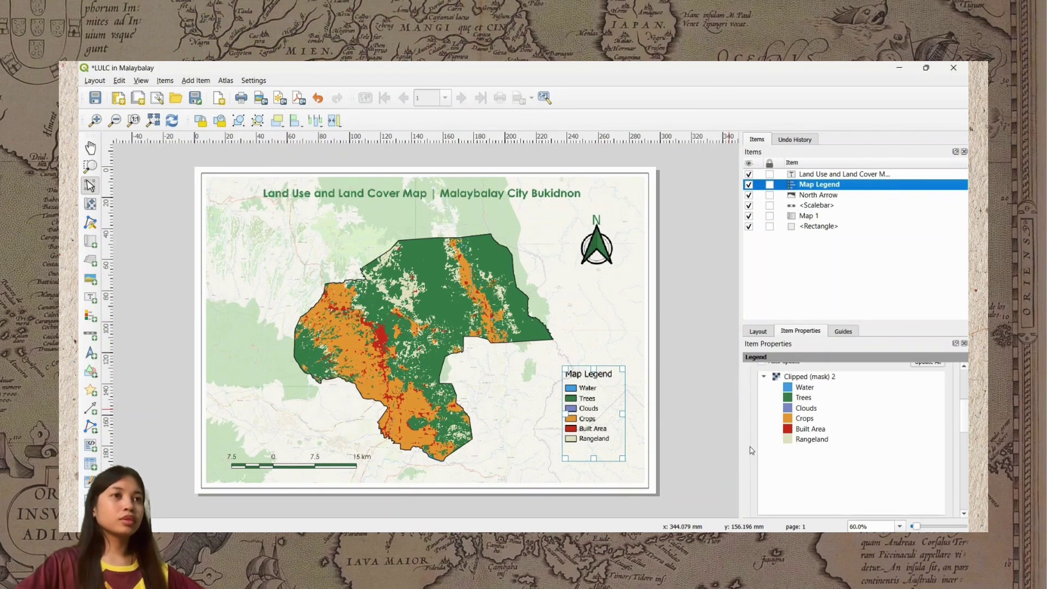
scroll(750, 451, down, 2)
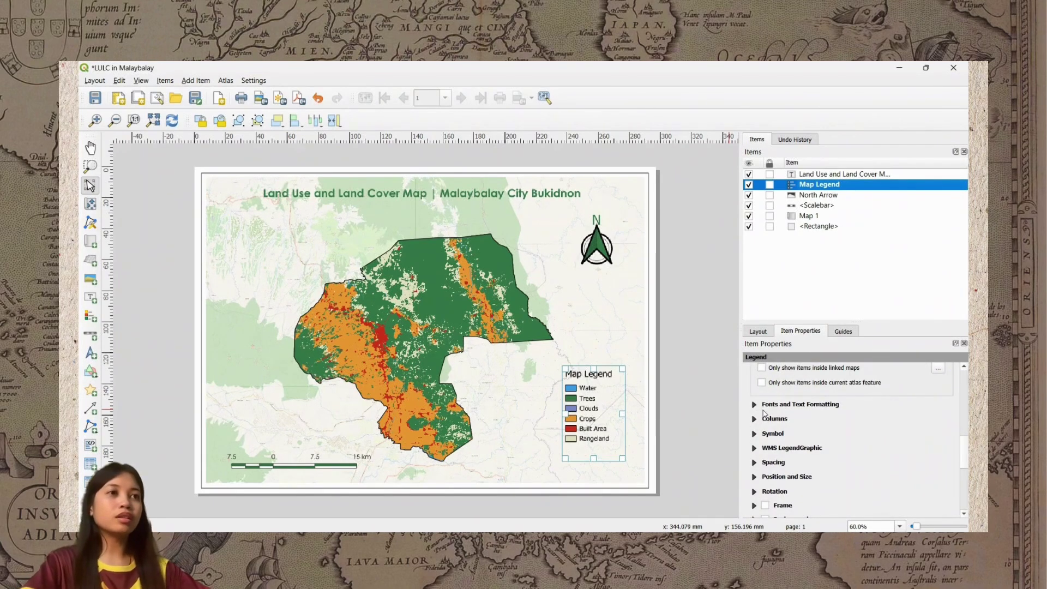
click(754, 369)
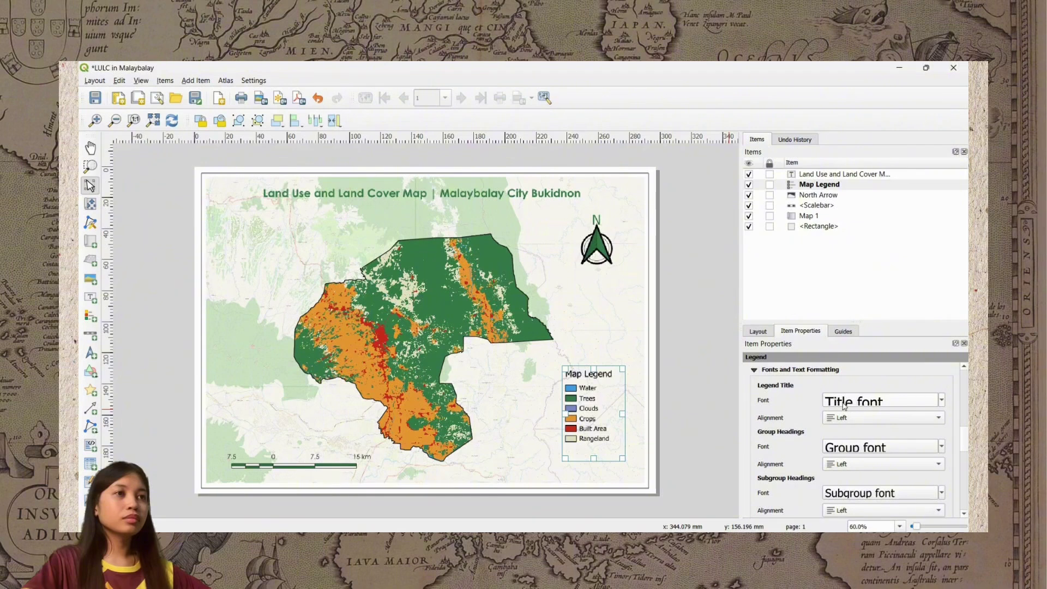
Set the legend title's font to Century Gothic in Bold style, return to the legend's properties and deselect the legend.
click(843, 403)
triple_click(810, 411)
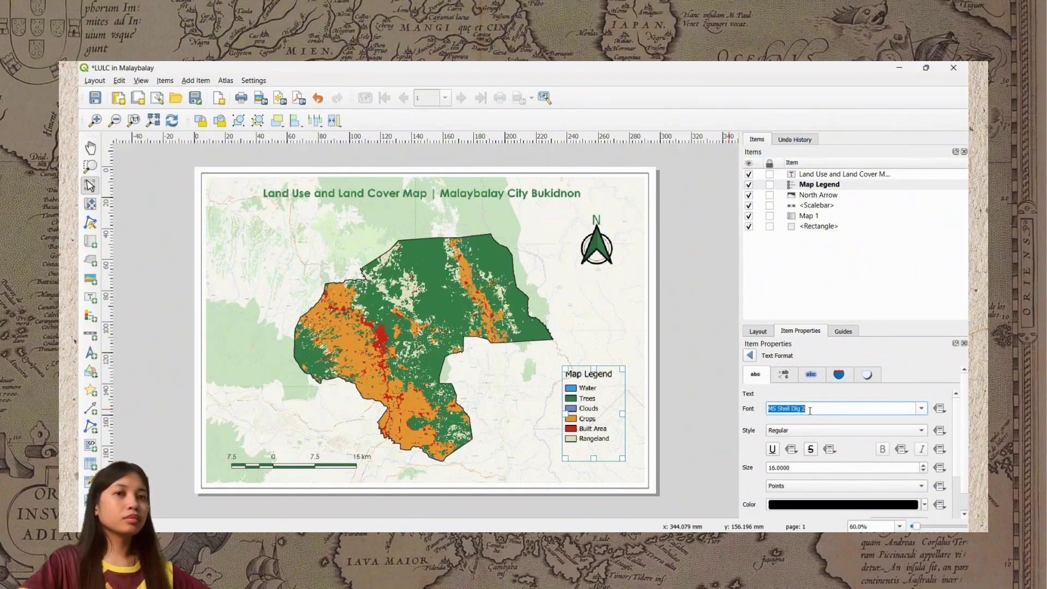
text(century gothic)
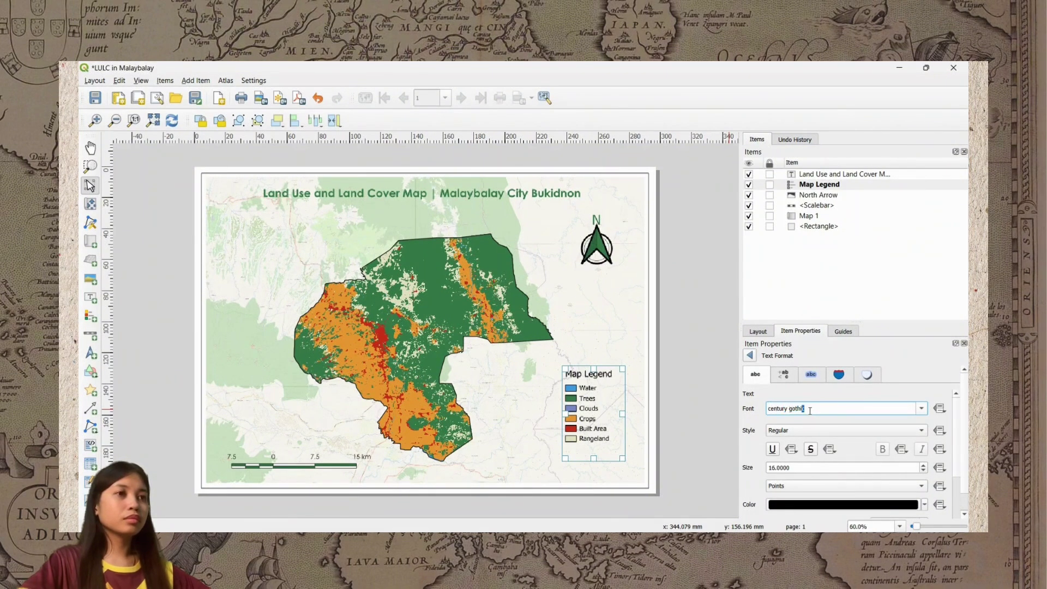
key(Return)
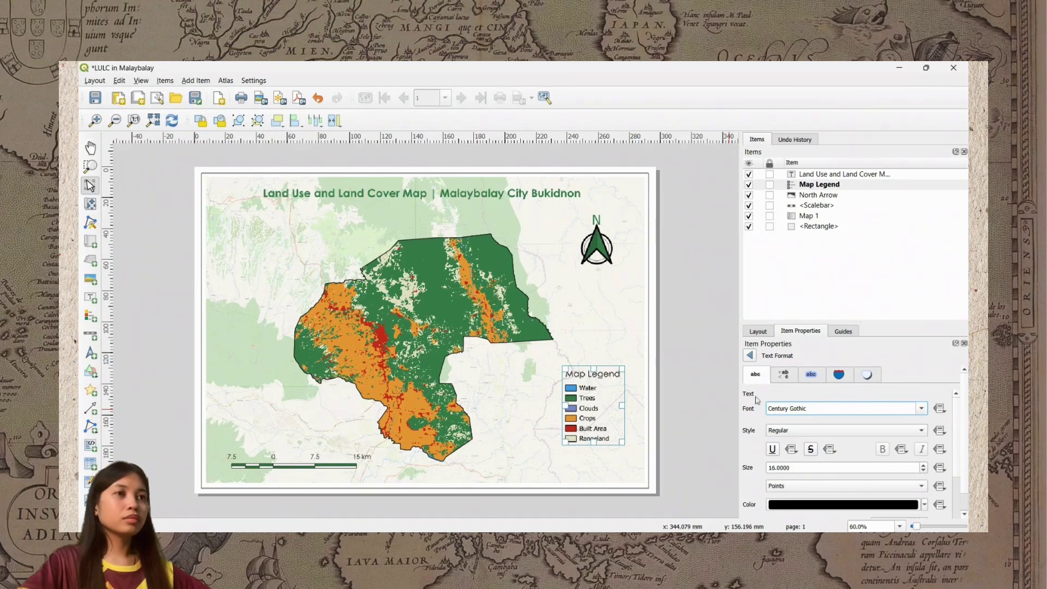
click(792, 430)
click(785, 456)
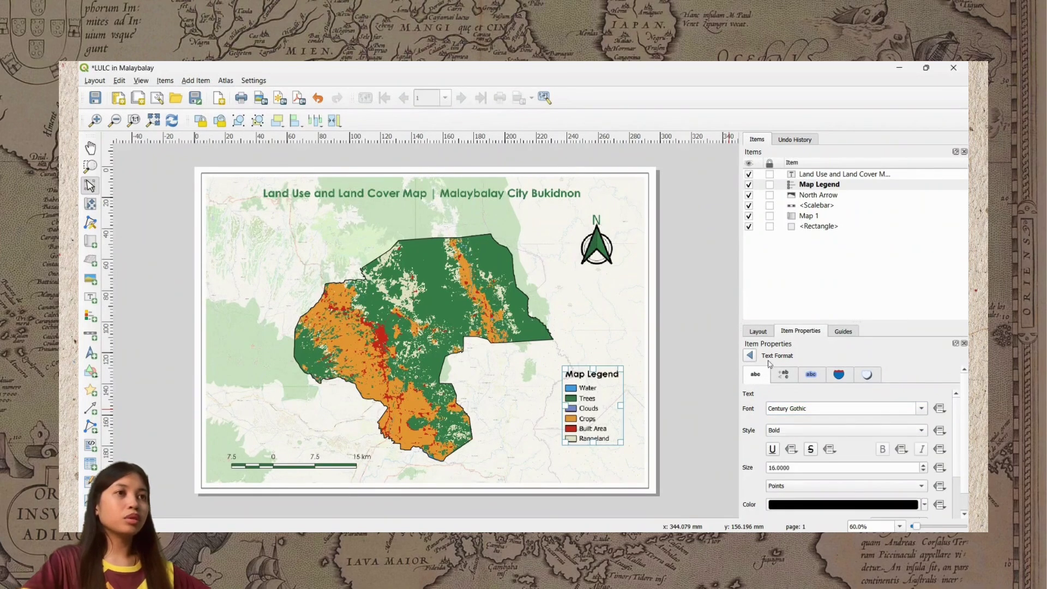
click(750, 356)
scroll(765, 455, down, 1)
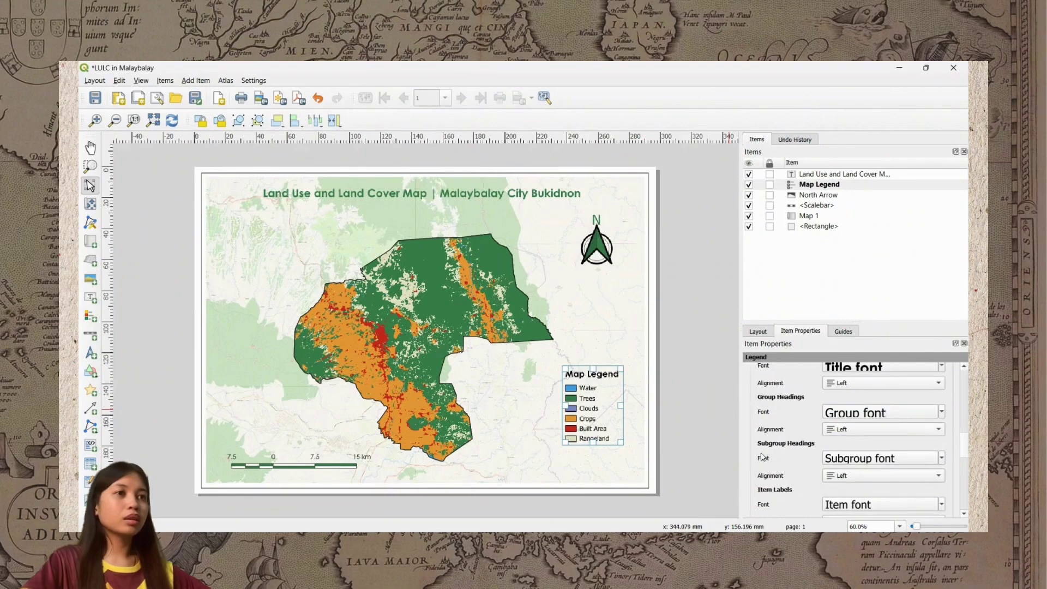
scroll(763, 454, up, 6)
scroll(762, 454, up, 1)
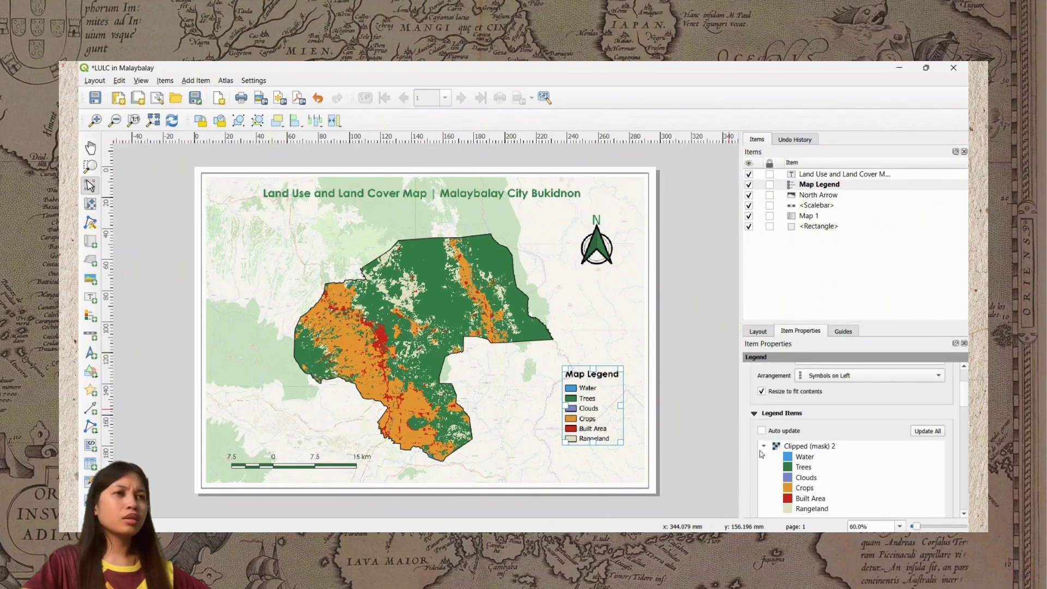
scroll(762, 454, down, 5)
click(684, 412)
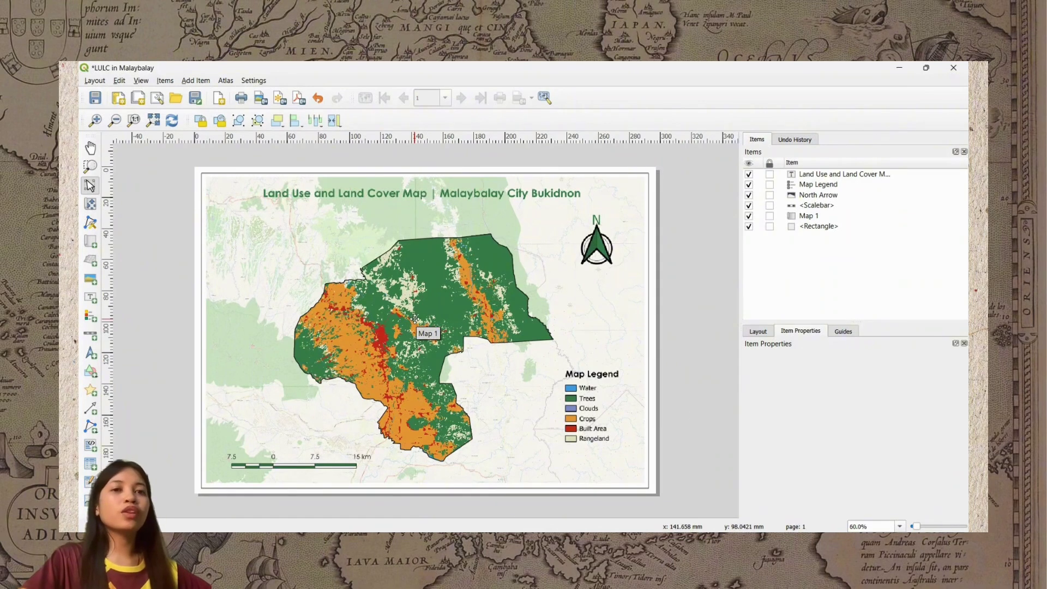
Shift the title label slightly to adjust its placement above the map.
click(393, 199)
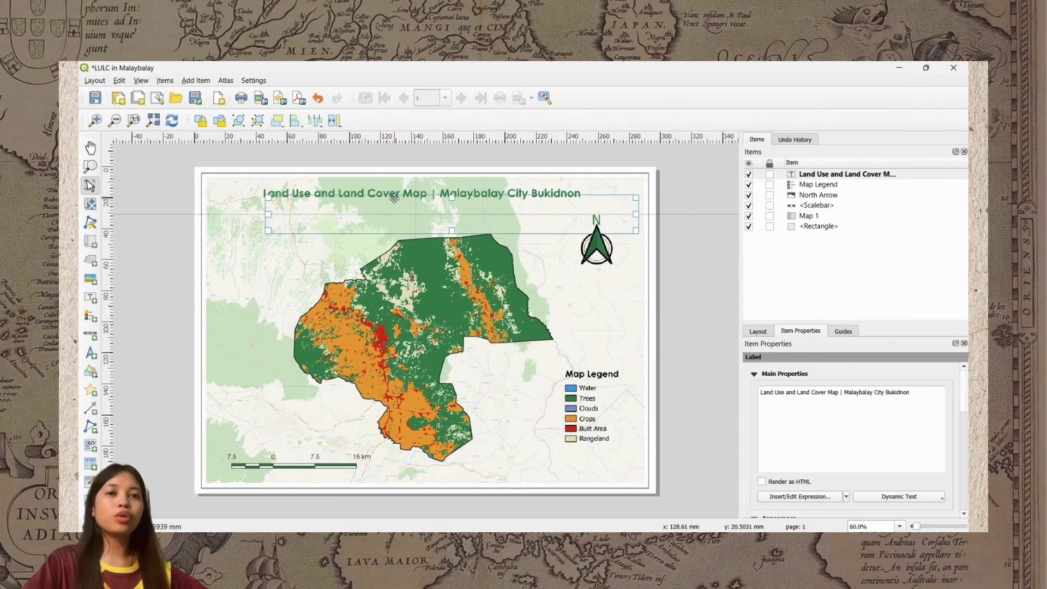